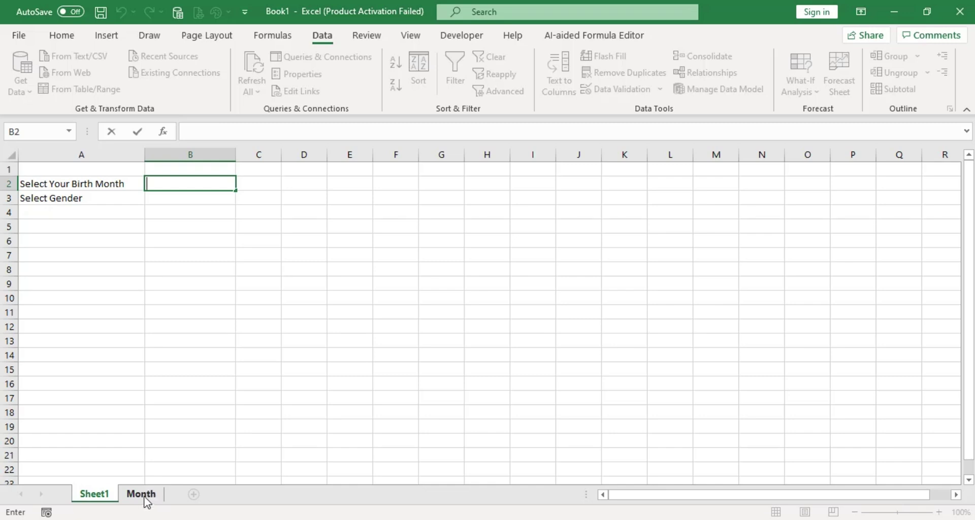
Restrict B2 to a list sourced from the twelve months in Month!$A$2:$A$13.
click(138, 496)
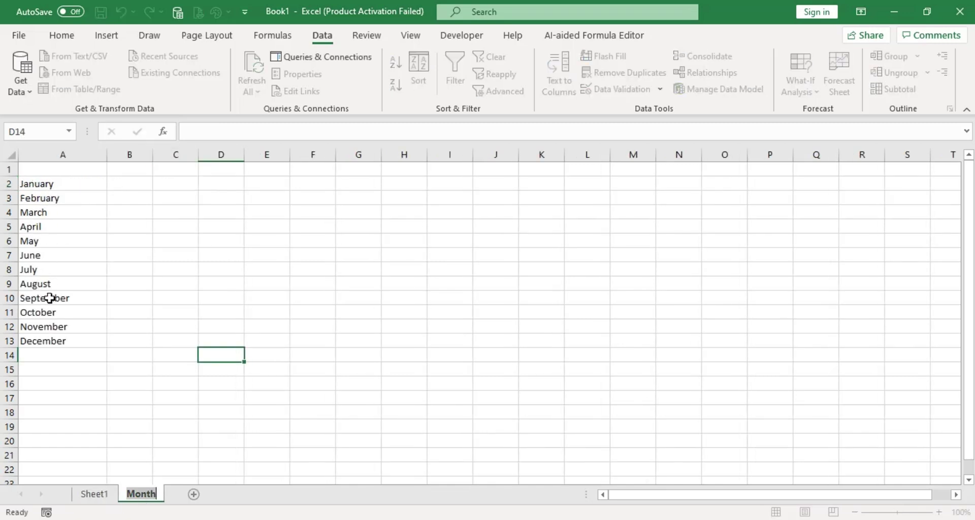
click(103, 495)
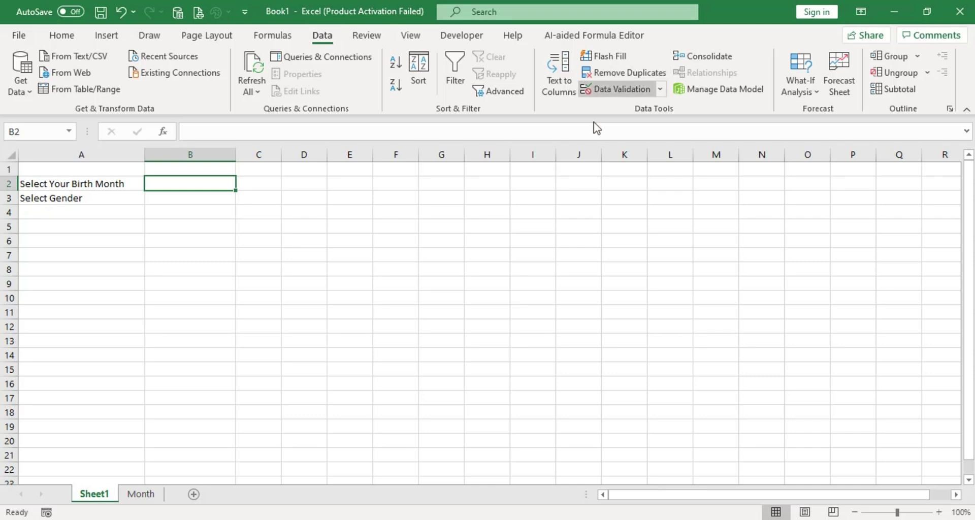
click(624, 90)
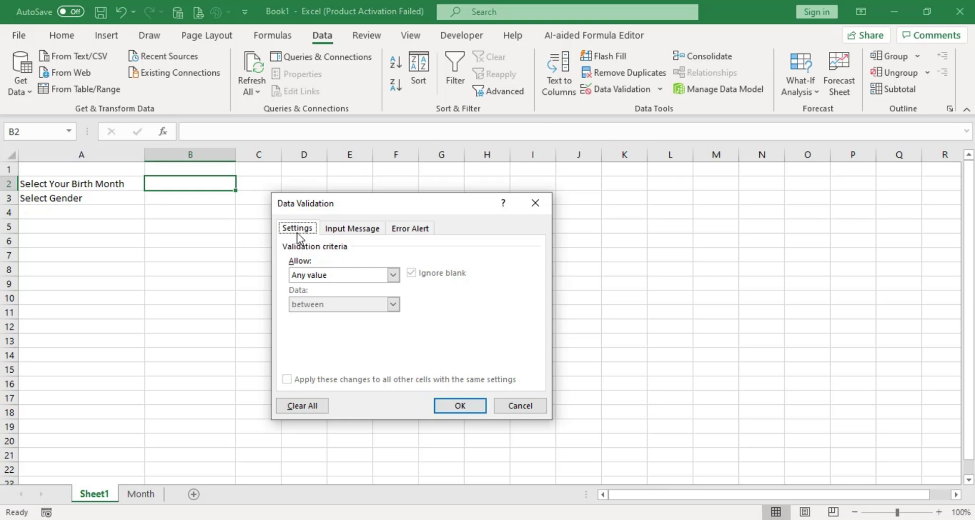
click(311, 276)
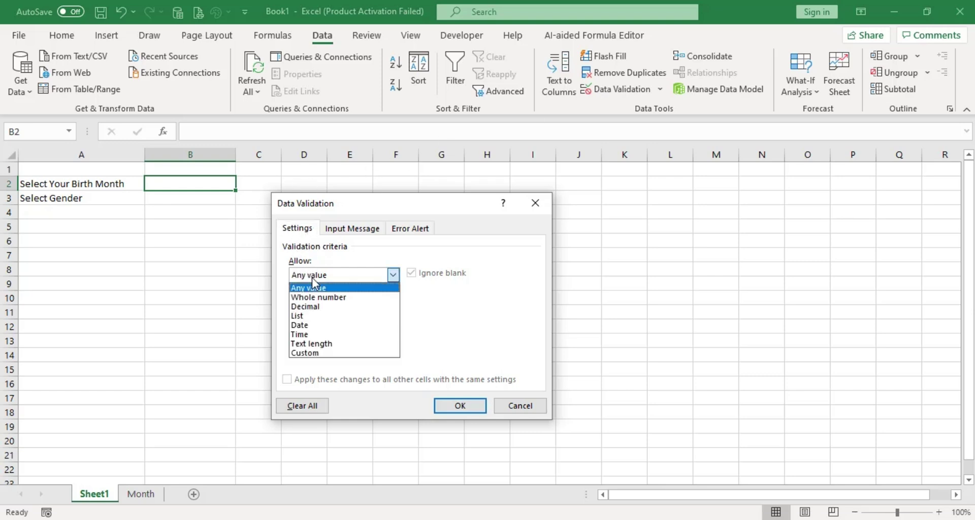
click(310, 316)
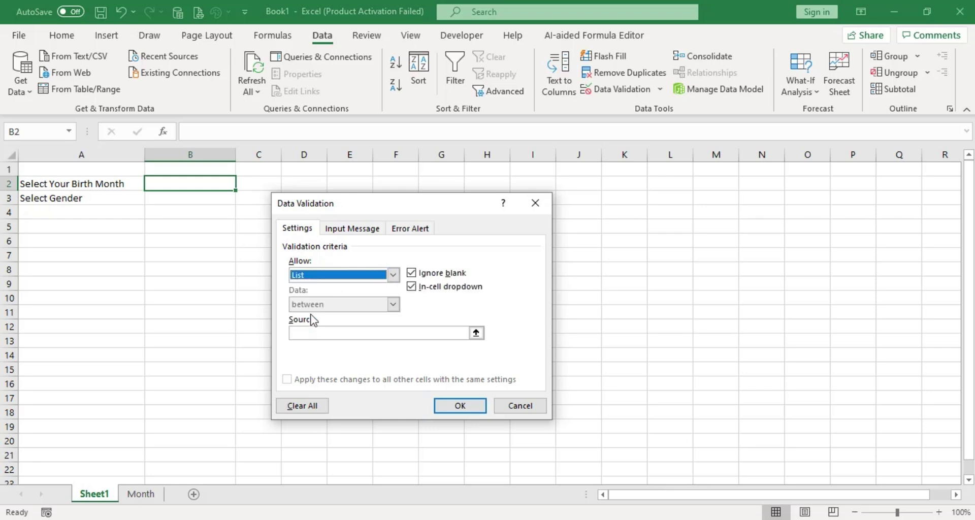
click(476, 333)
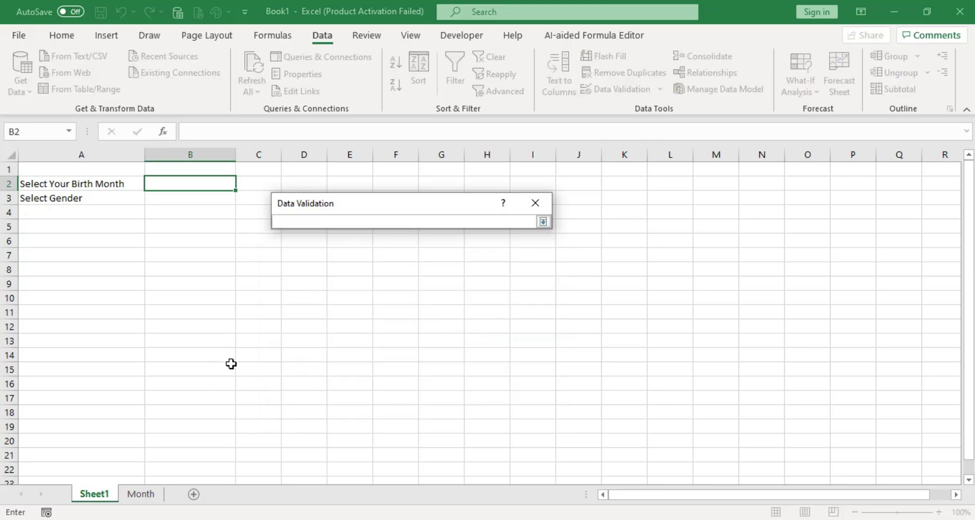
click(141, 496)
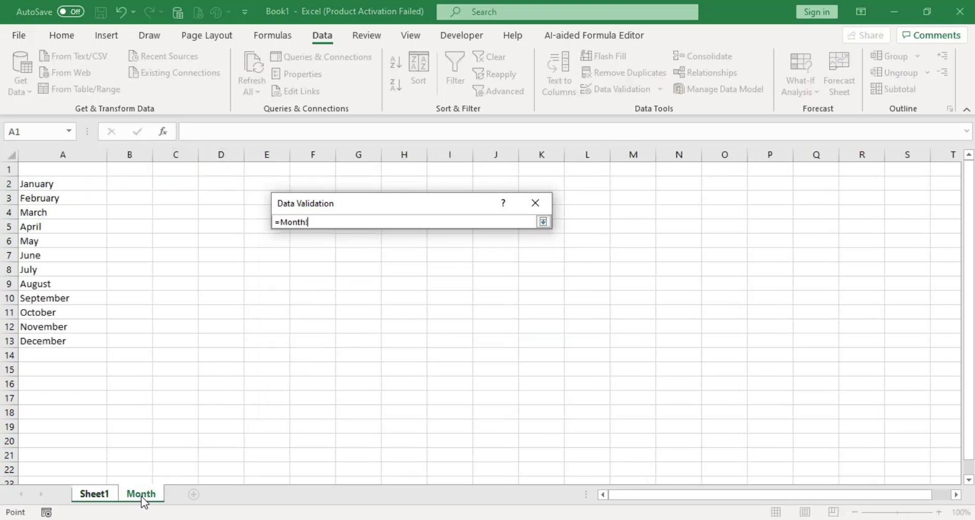
drag(45, 186, 49, 341)
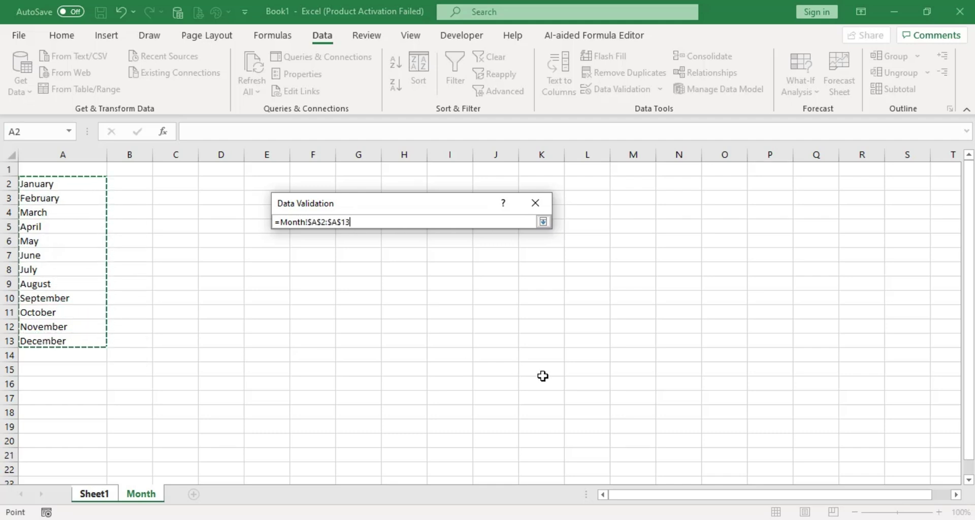
click(543, 222)
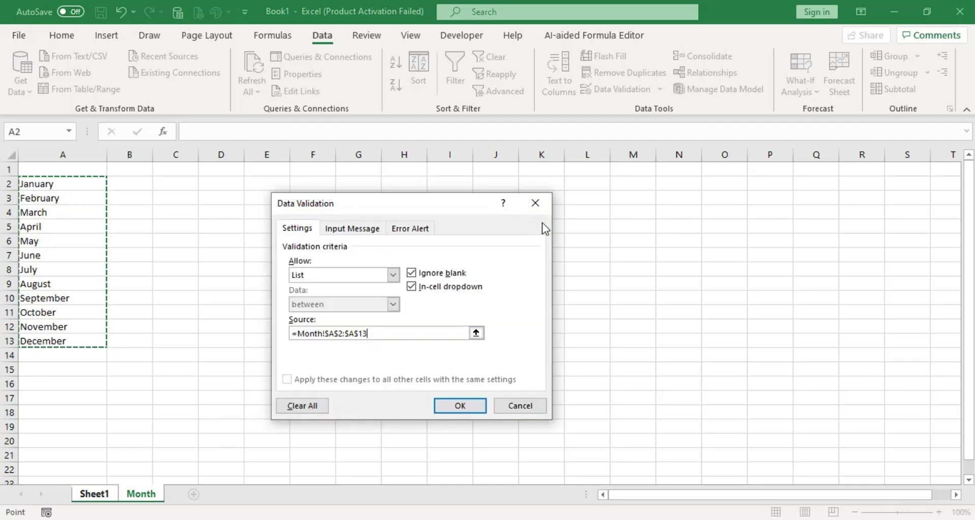
click(459, 407)
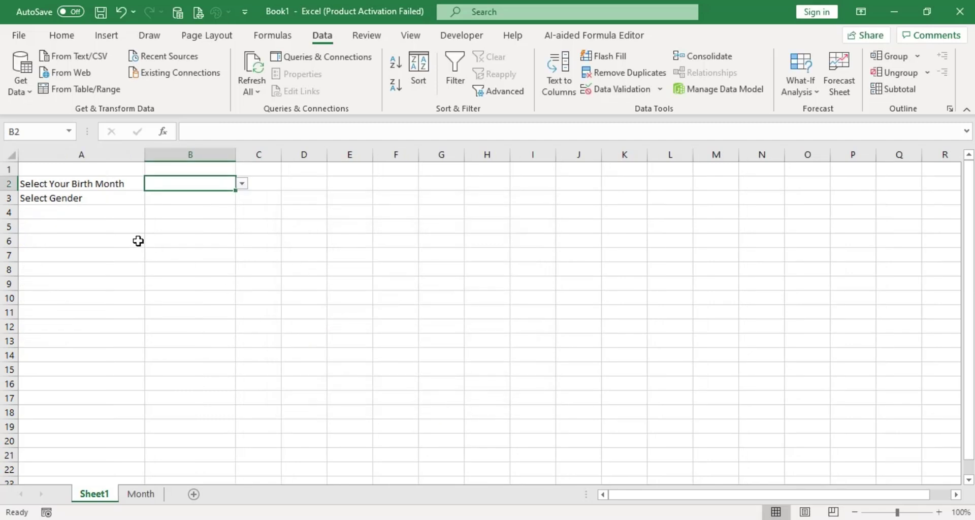
click(242, 184)
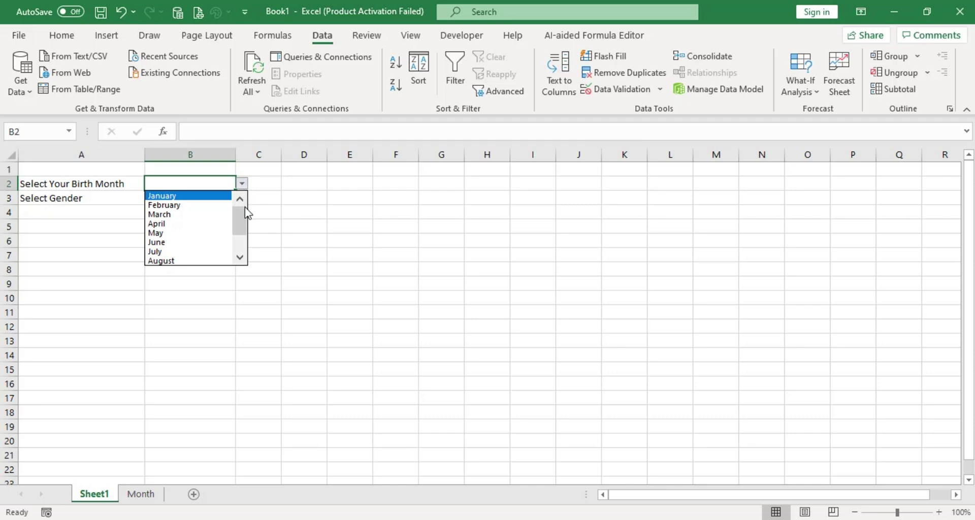
drag(243, 223, 222, 207)
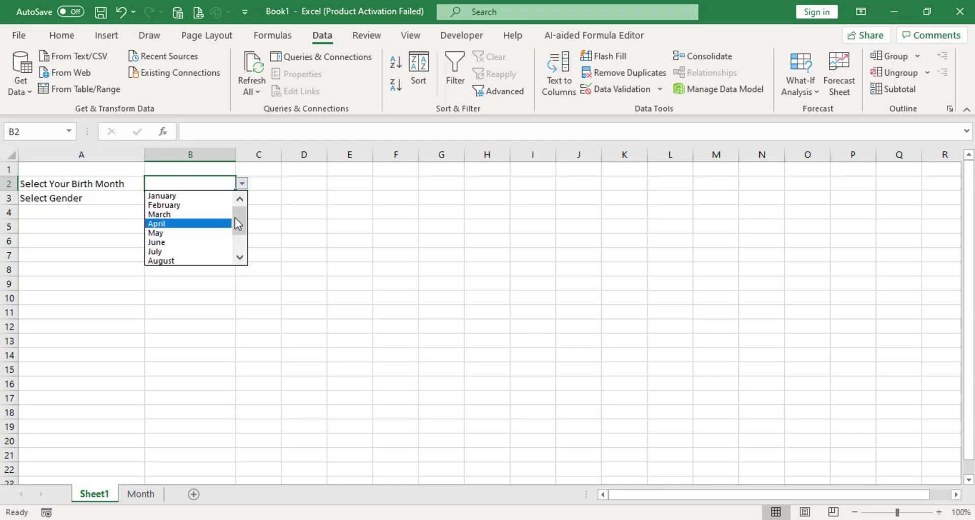
drag(238, 219, 242, 256)
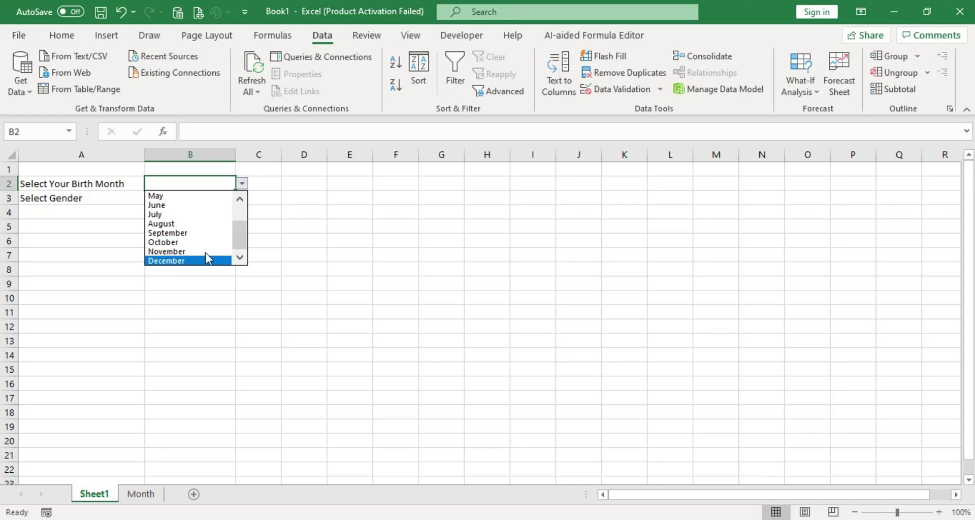
click(299, 198)
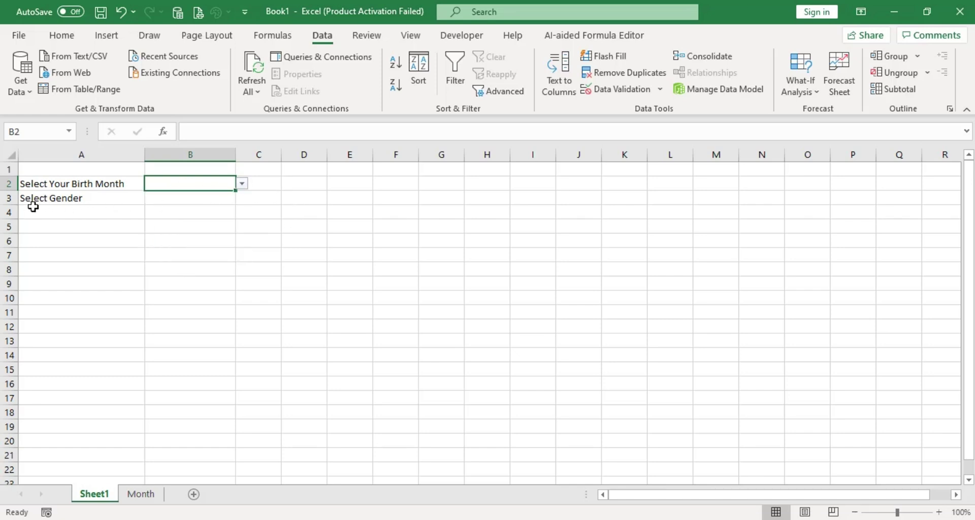
click(188, 203)
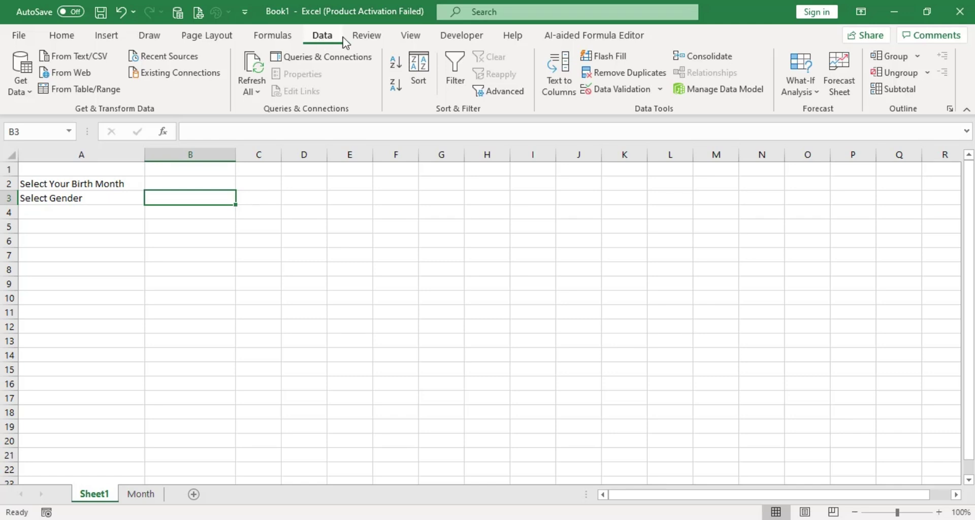
Give B3 list validation with the typed source choices Male and Famela.
click(621, 89)
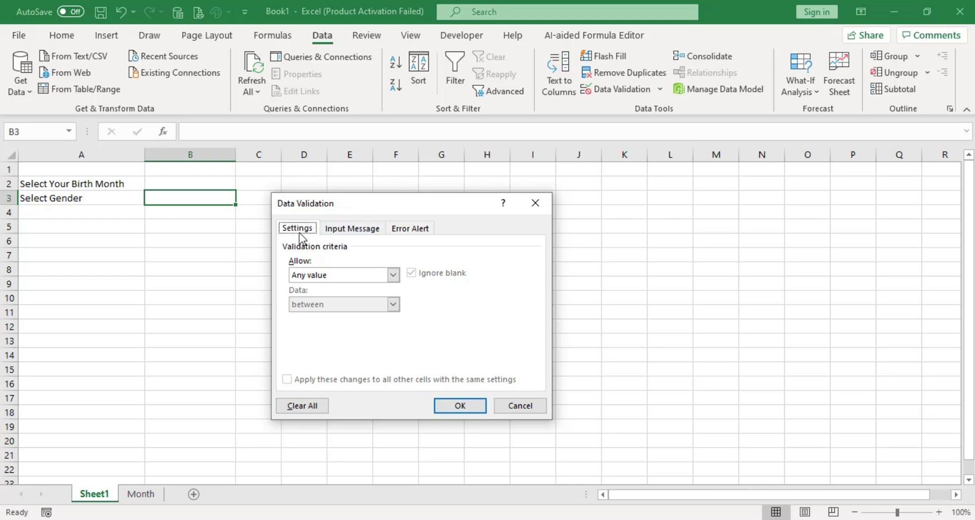
click(311, 275)
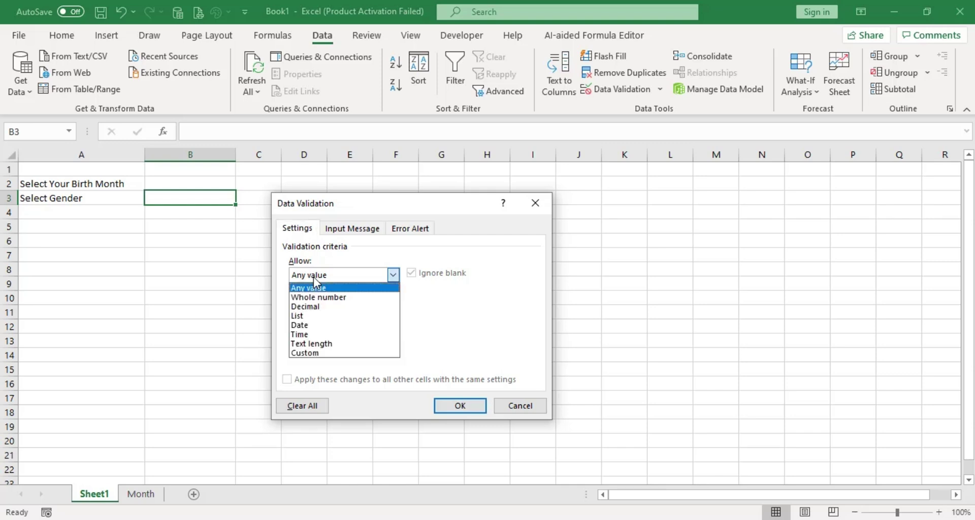
click(307, 317)
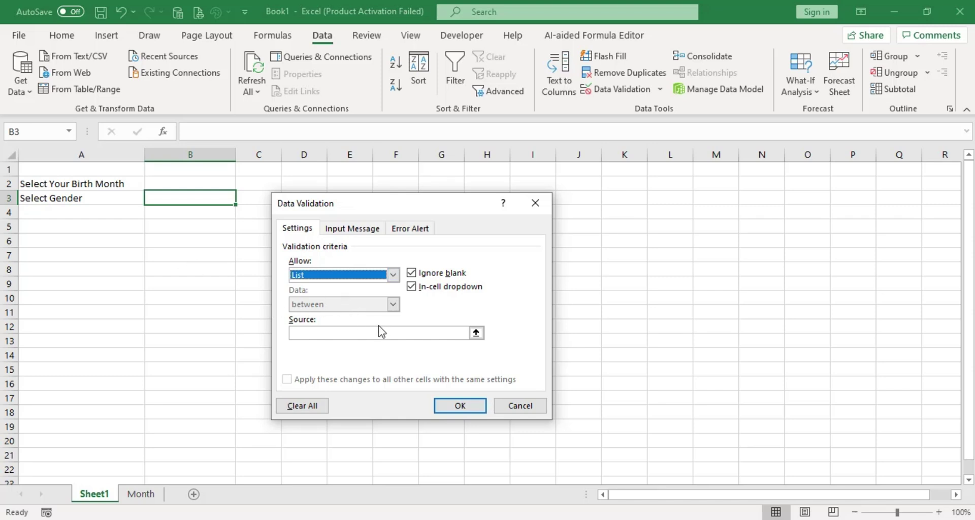
click(299, 333)
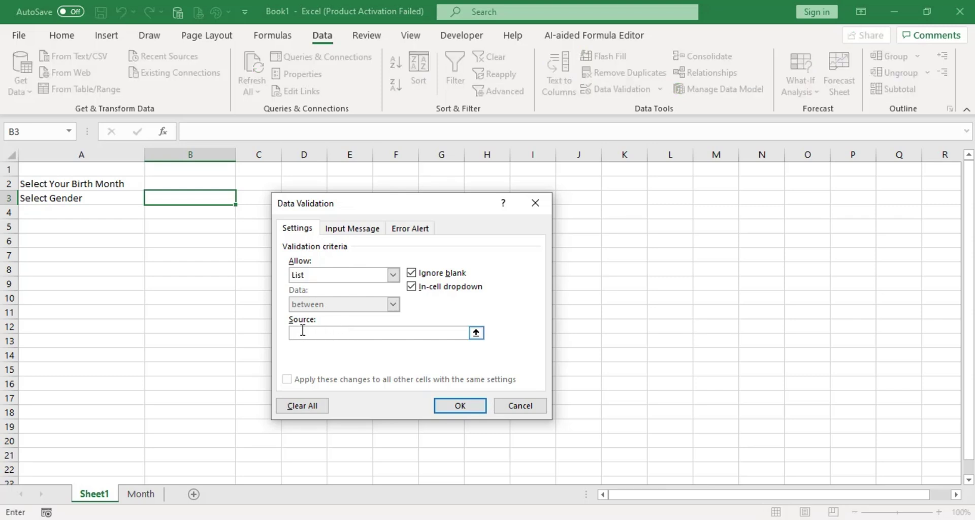
text(Lak)
click(460, 405)
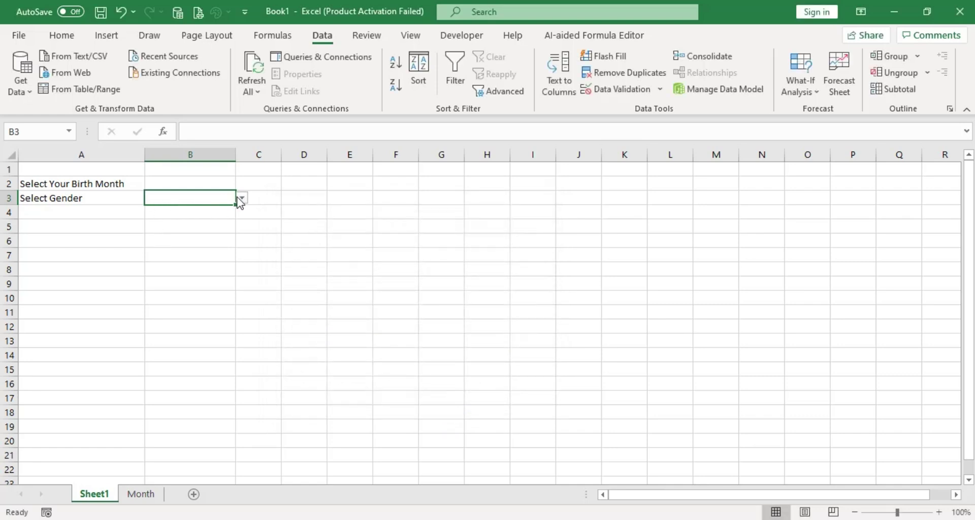
click(242, 198)
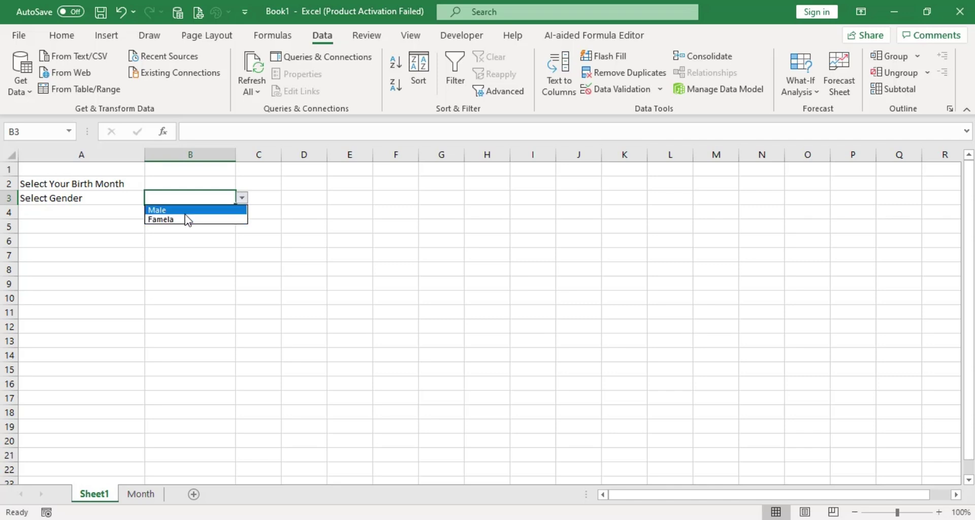
click(200, 254)
click(228, 239)
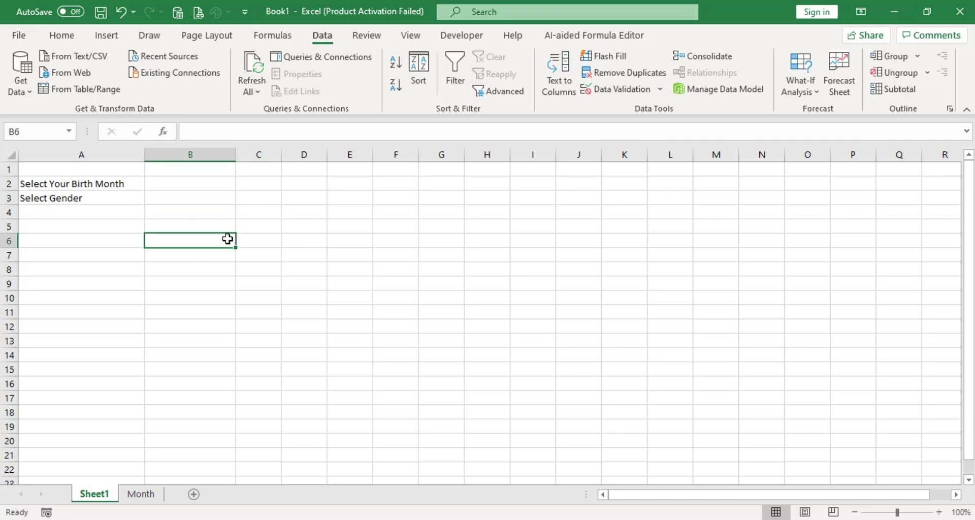
click(199, 182)
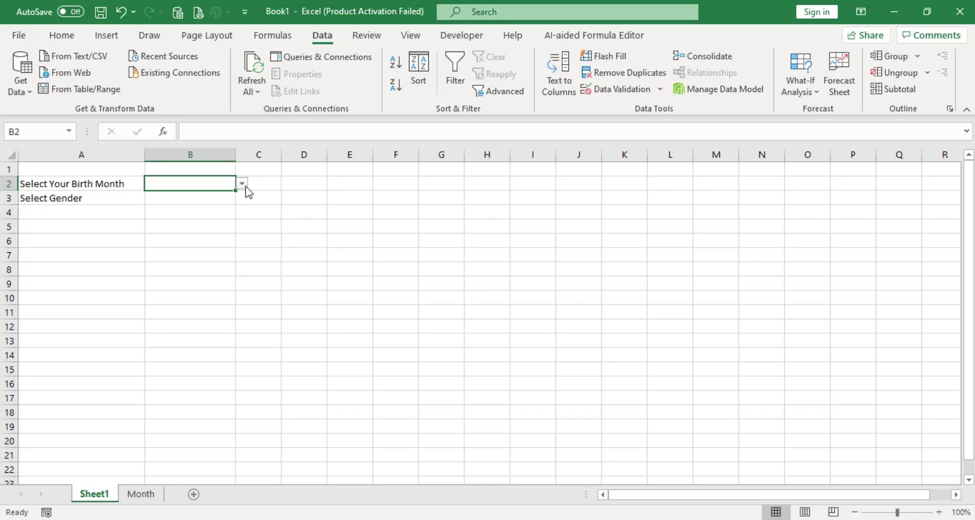
click(155, 200)
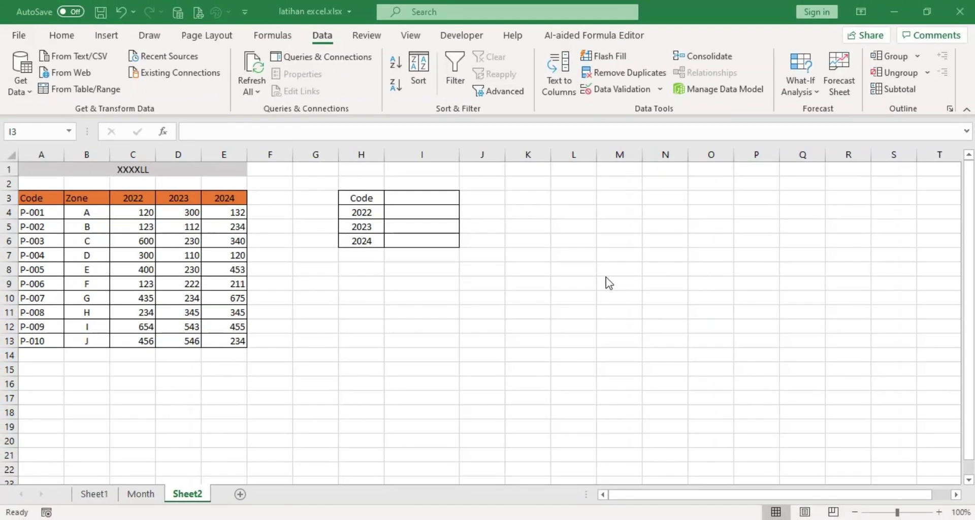
Select cell I3 beside the Code label on Sheet2.
click(417, 199)
click(416, 199)
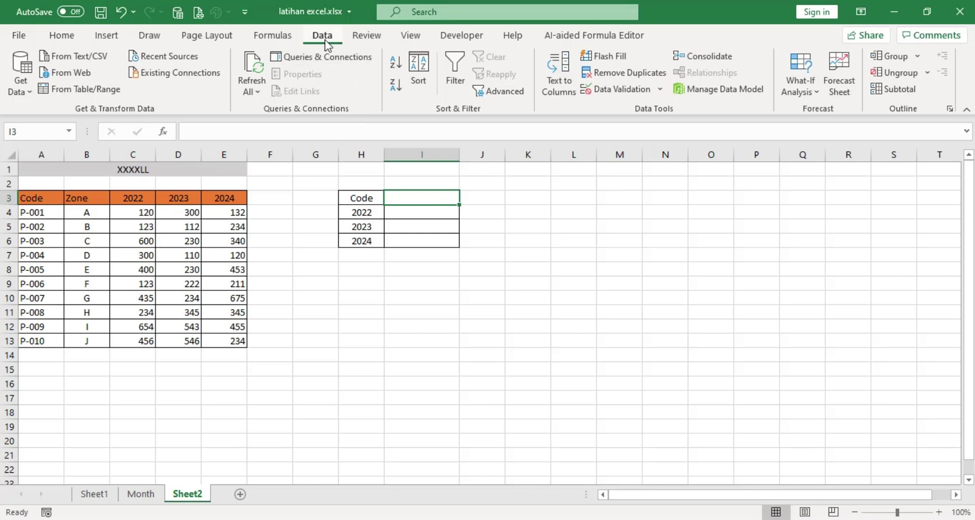
Set I3's validation to a list sourced from the product codes in $A$4:$A$13.
click(622, 90)
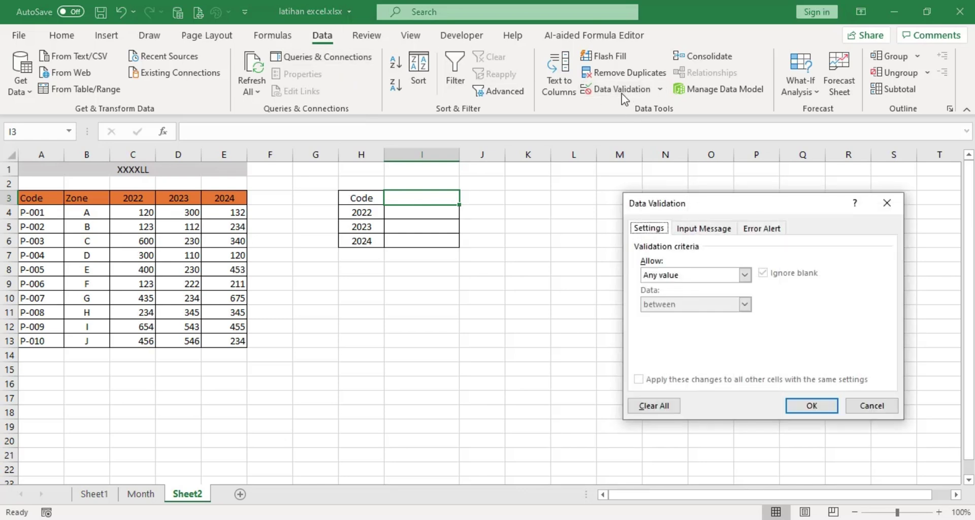
click(645, 229)
click(674, 277)
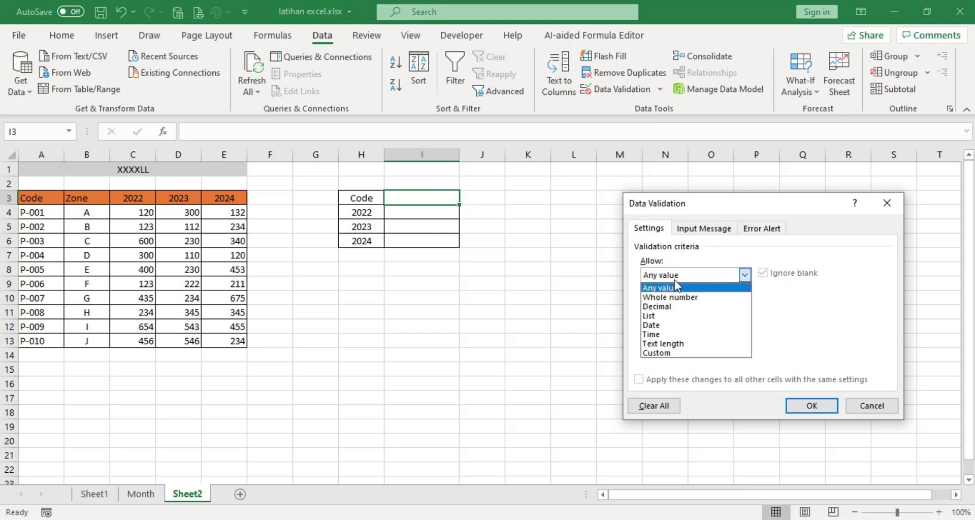
click(671, 320)
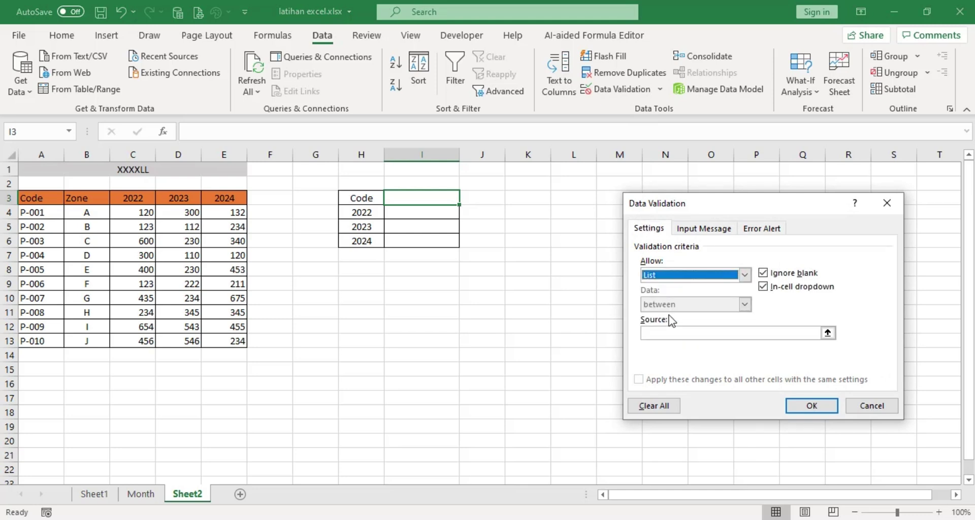
click(828, 333)
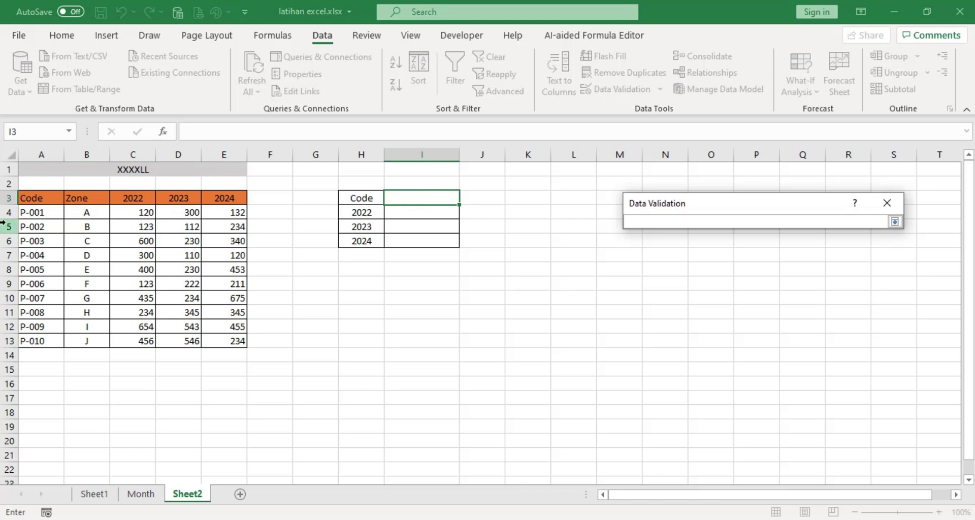
drag(40, 214, 49, 342)
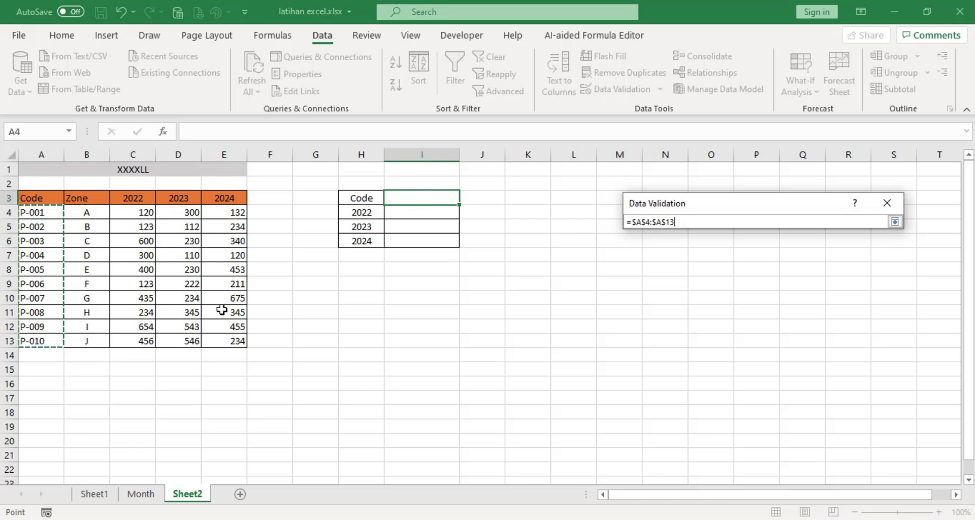
click(895, 222)
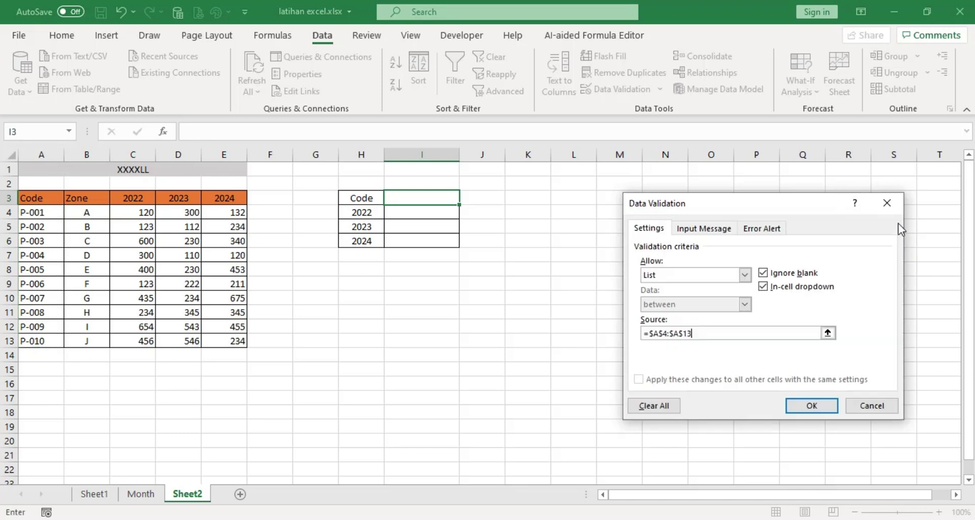
click(812, 407)
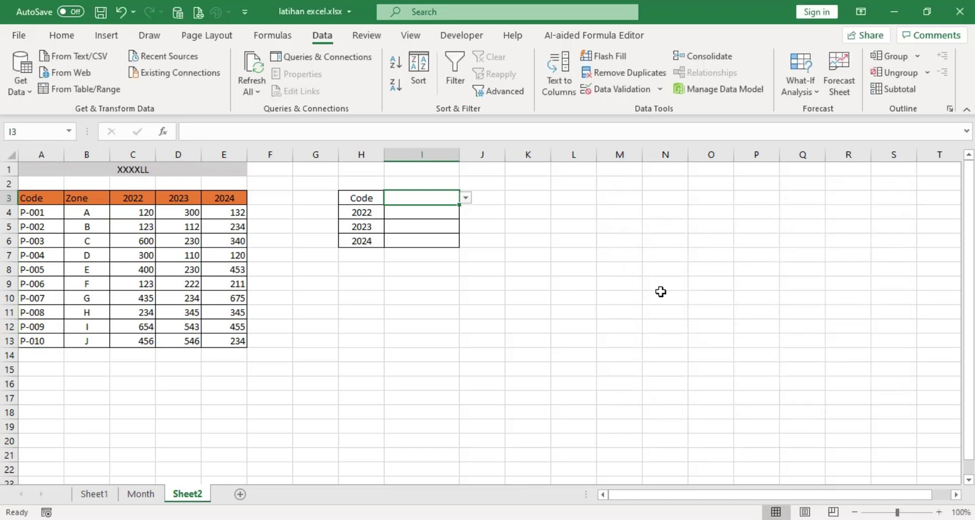
Pick P-001 from I3's code dropdown.
click(466, 199)
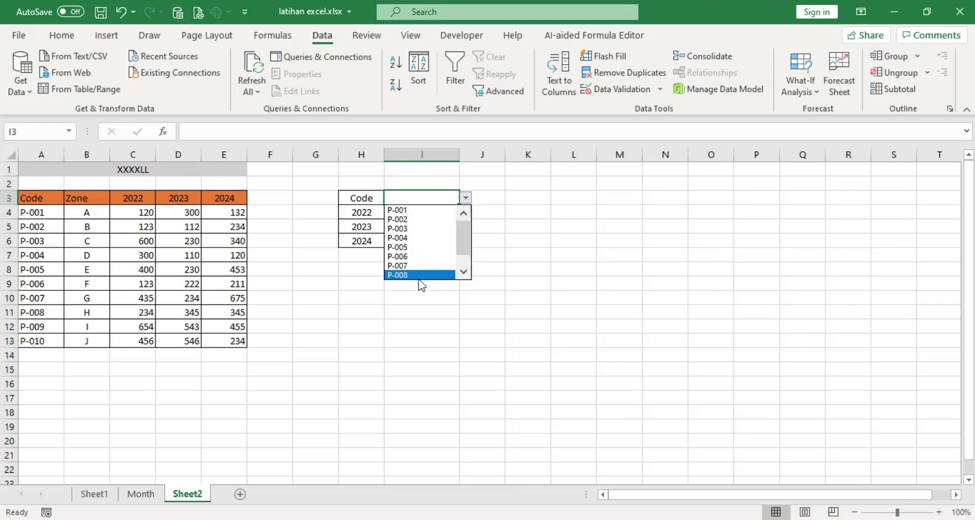
key(Escape)
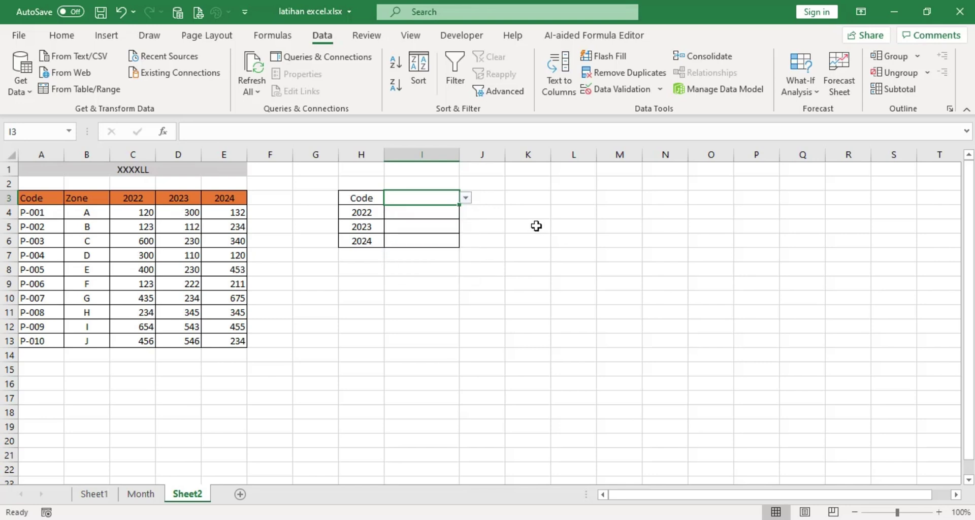
click(466, 198)
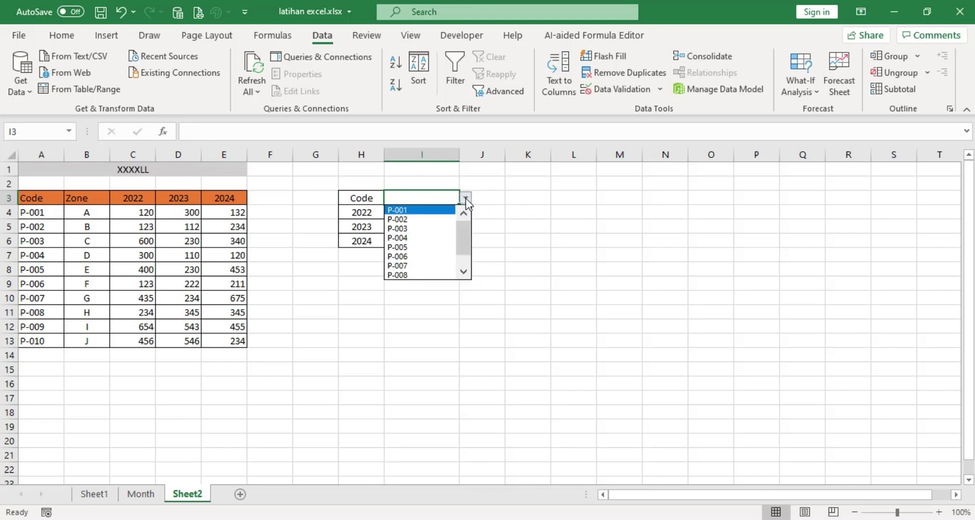
click(401, 210)
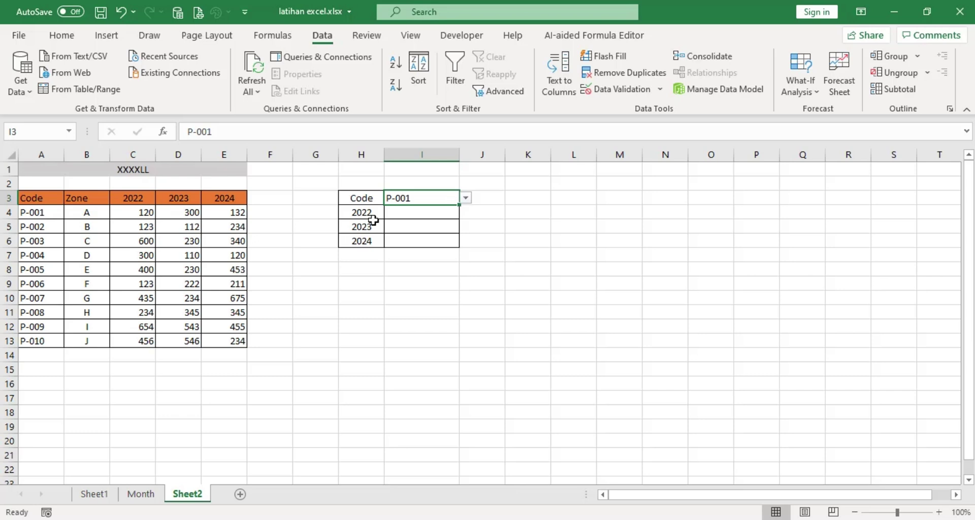
click(406, 215)
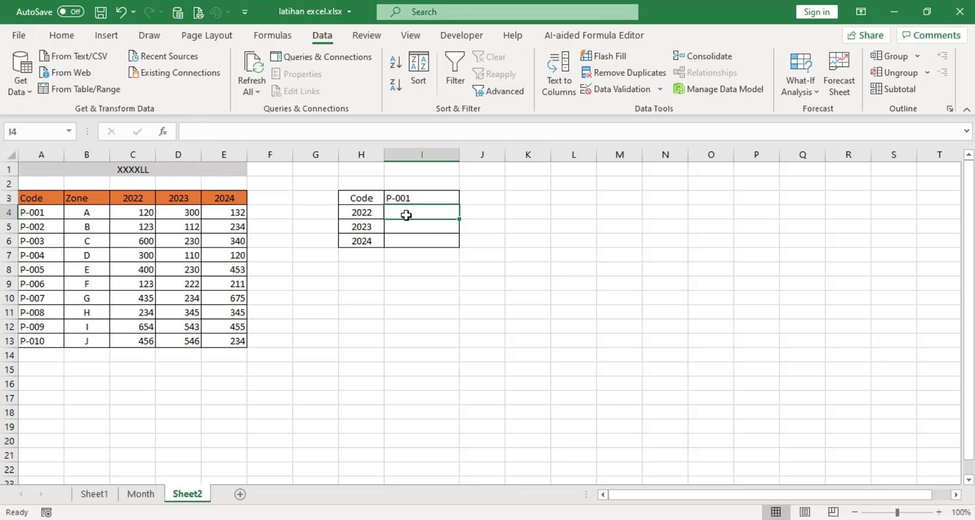
Start I4's formula as =INDEX($A$3:$E$13,MATCH( with the table reference absolute.
text(=index)
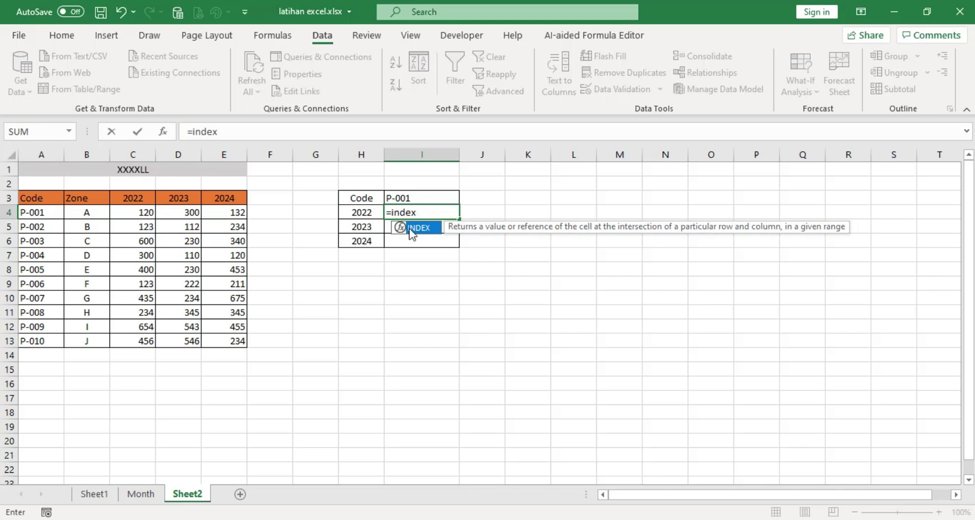
double_click(412, 229)
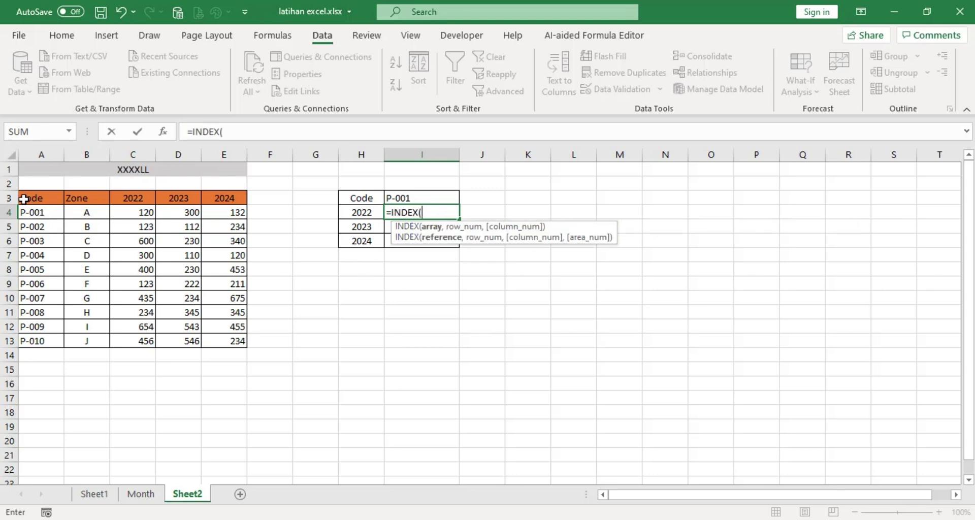
drag(23, 198, 220, 345)
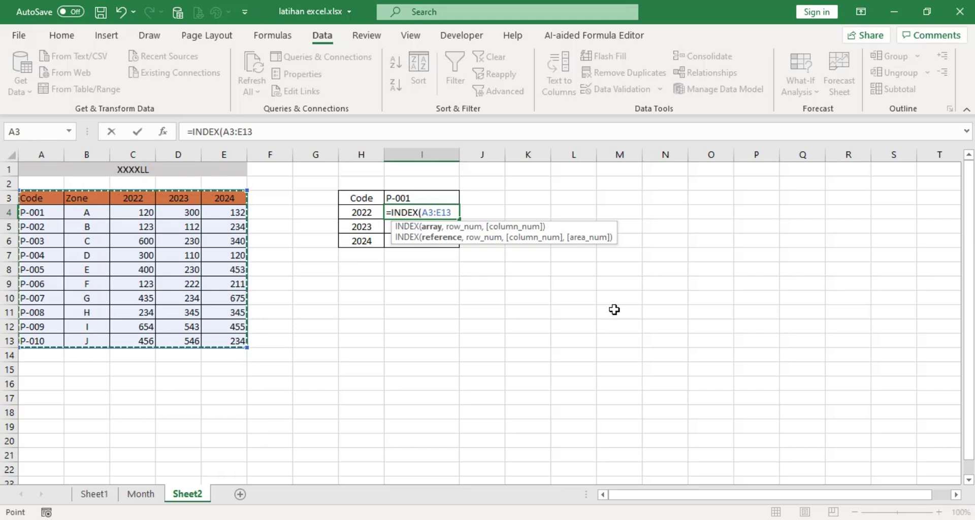
key(F4)
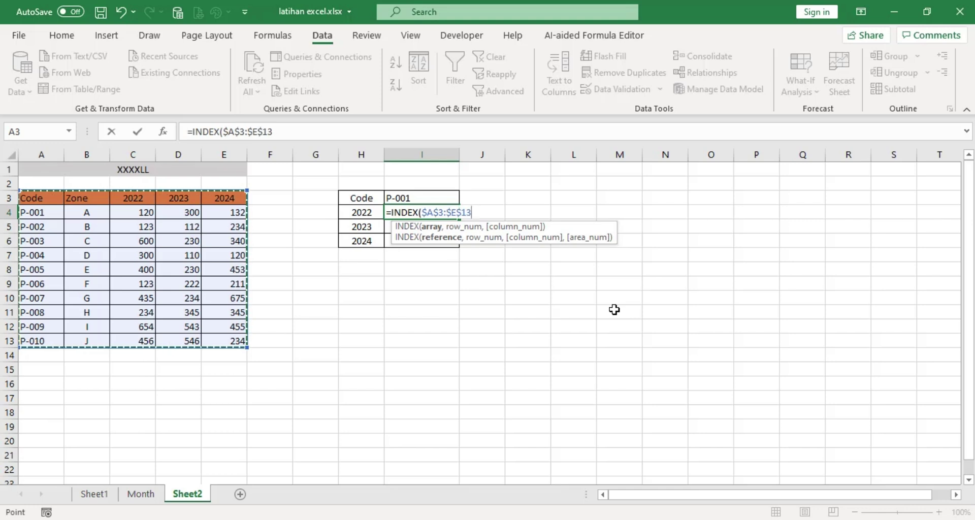
text(,)
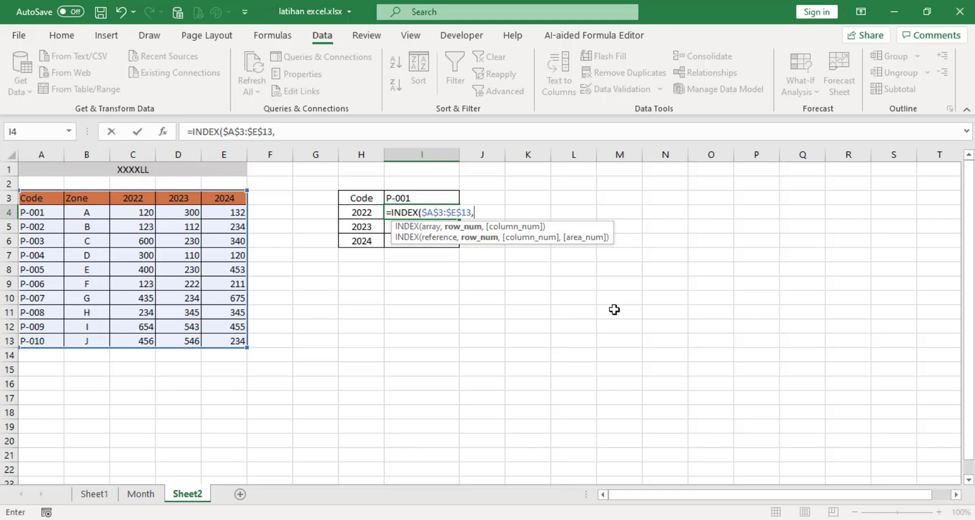
text(match)
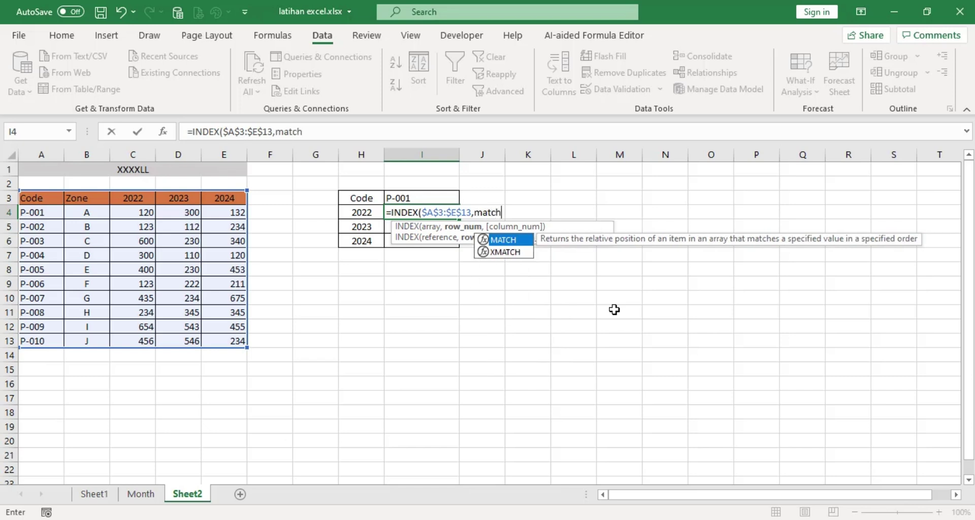
click(508, 242)
double_click(509, 242)
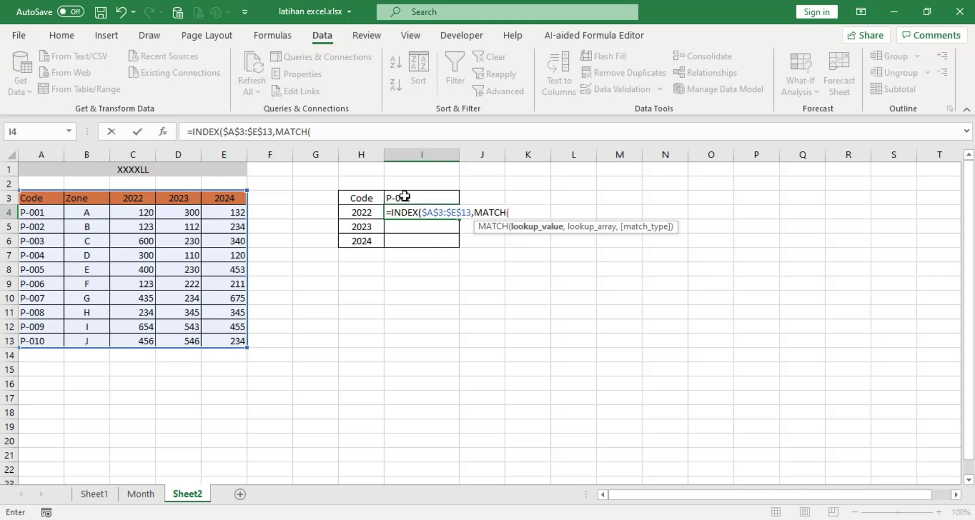
Complete the row lookup MATCH($I$3,$A$3:$A$13,0) and begin a second MATCH.
click(405, 196)
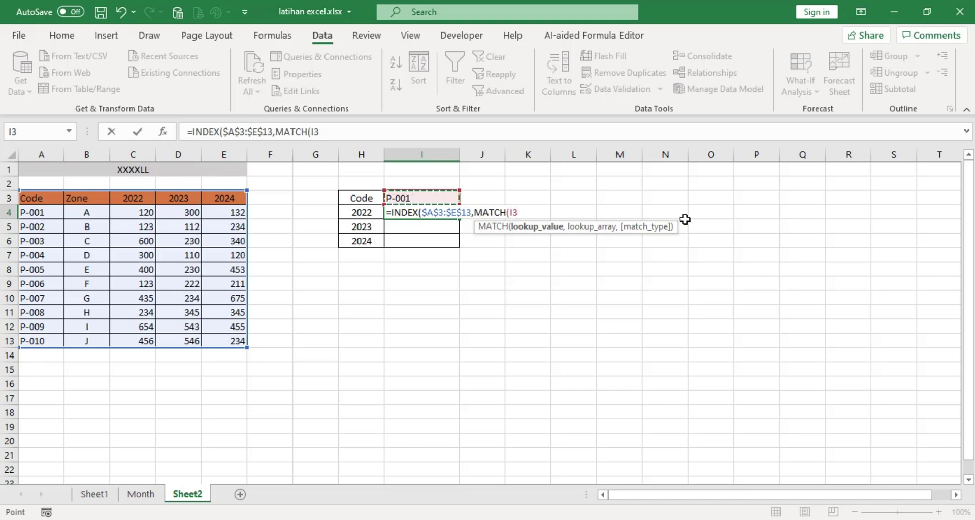
key(F4)
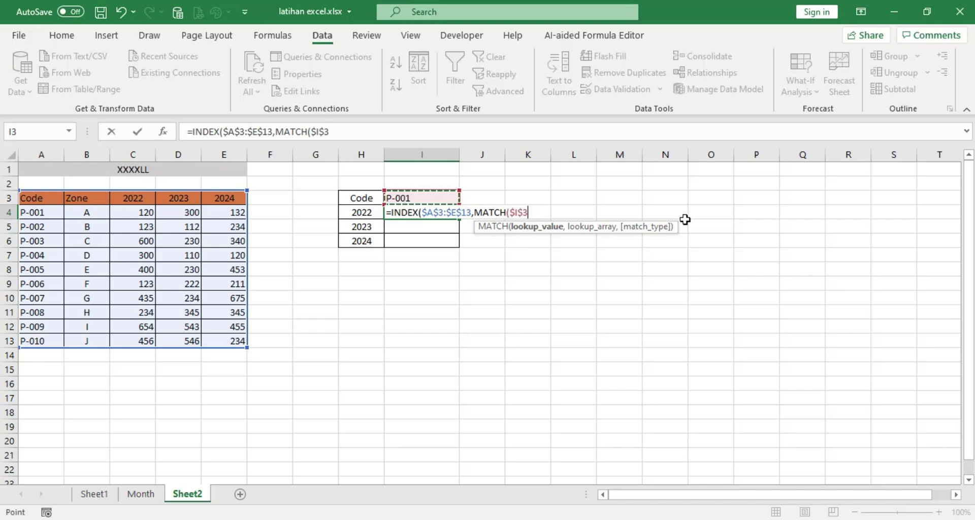
text(,)
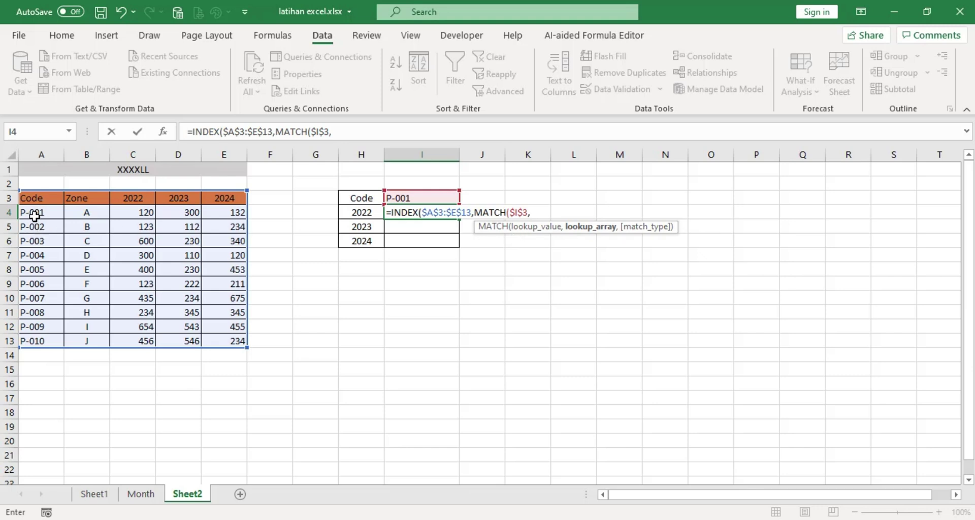
drag(40, 199, 36, 340)
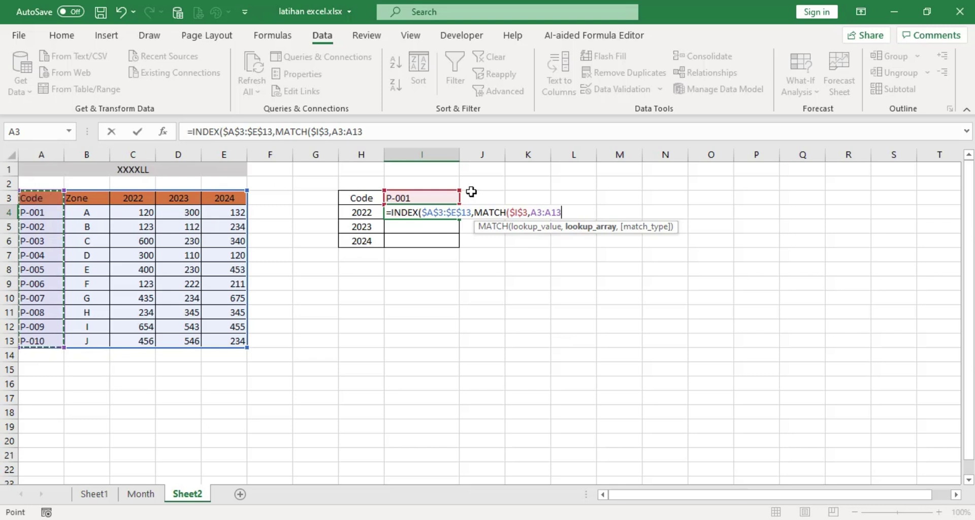
key(F4)
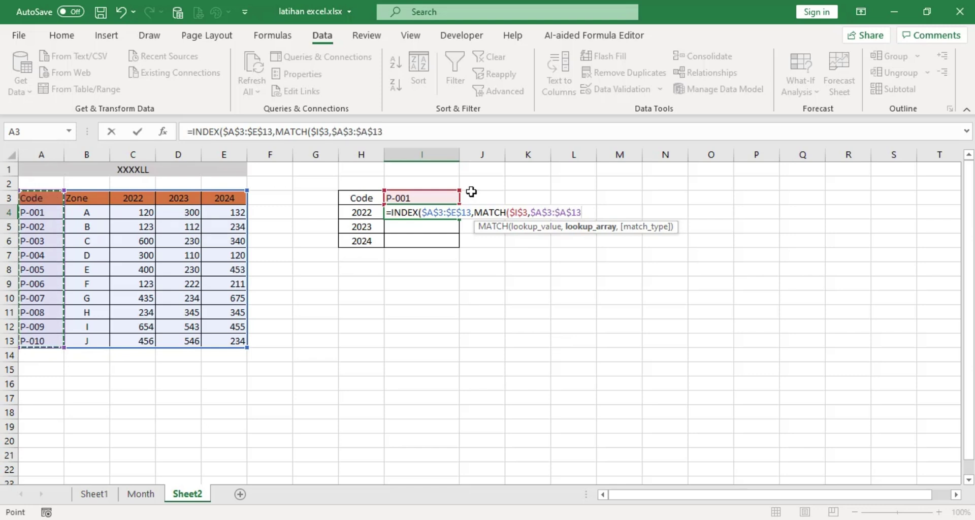
text(,)
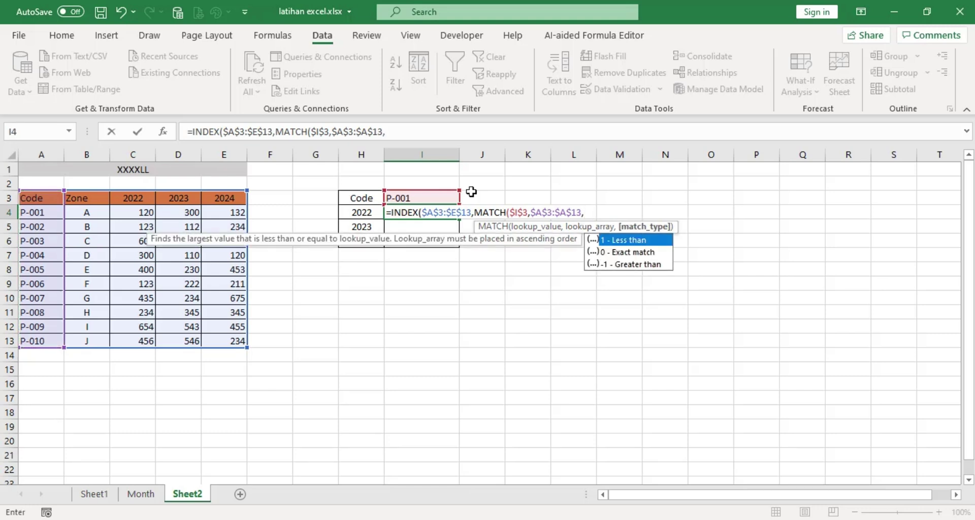
double_click(624, 256)
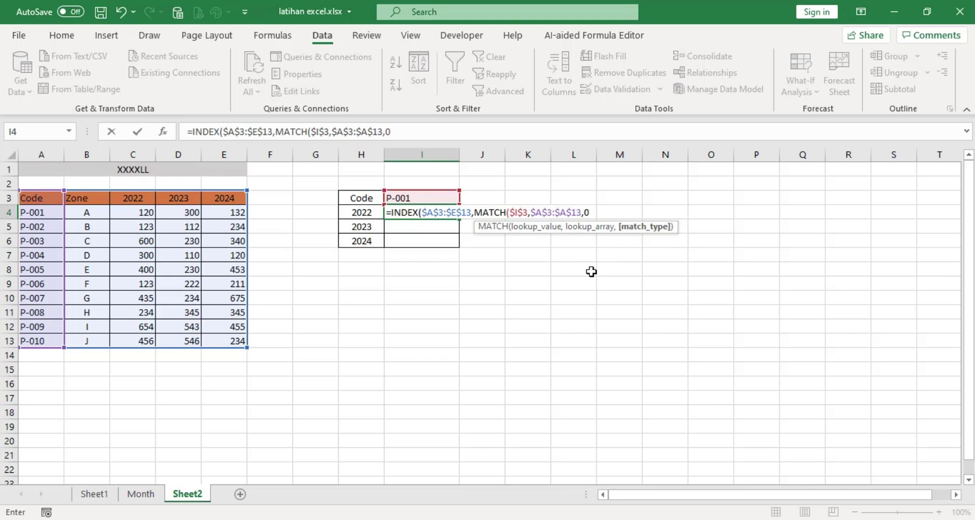
text(),)
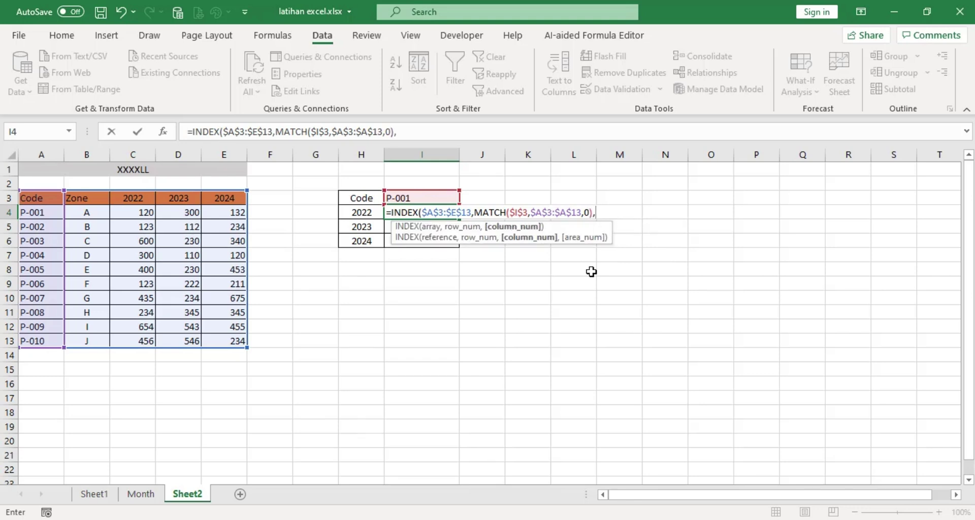
text(match)
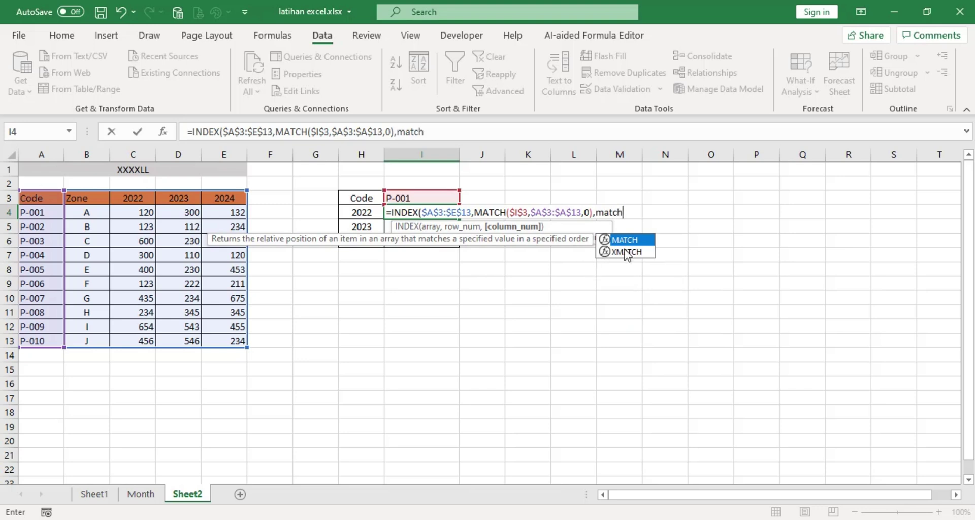
Finish I4 with MATCH(H4,$A$3:$E$3,0), close the brackets and commit, returning 120.
double_click(635, 240)
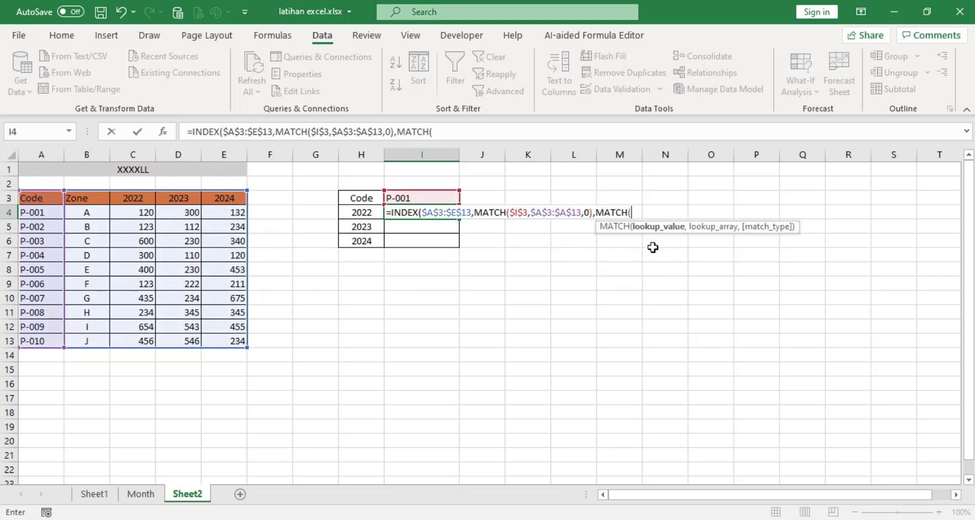
click(360, 214)
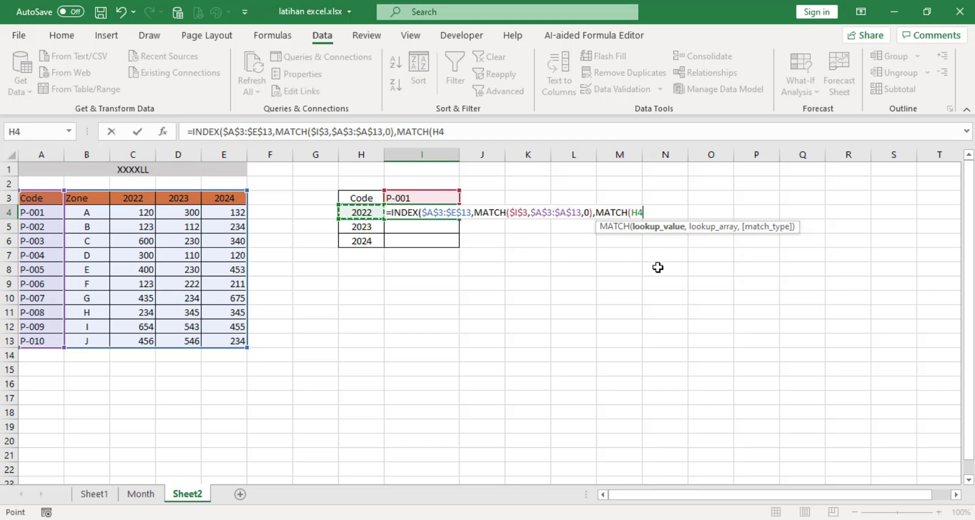
text(,)
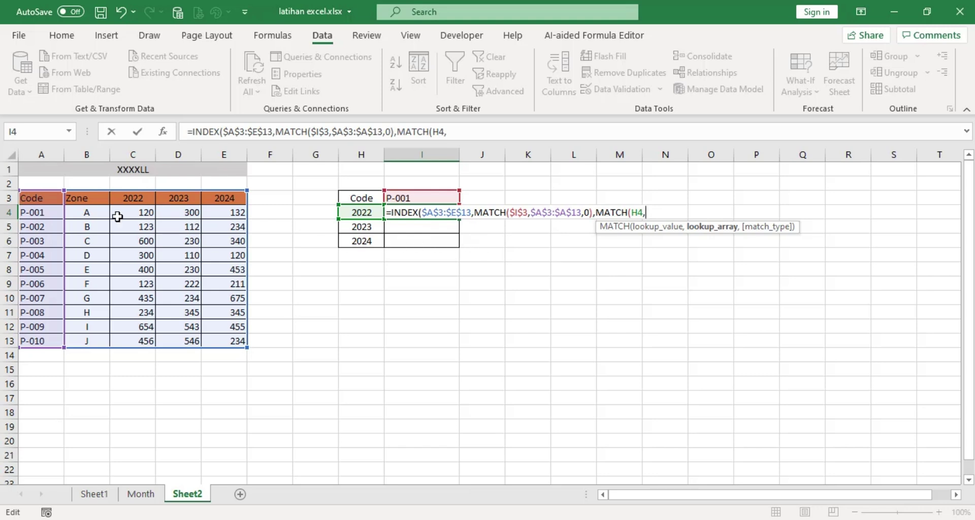
drag(30, 197, 233, 197)
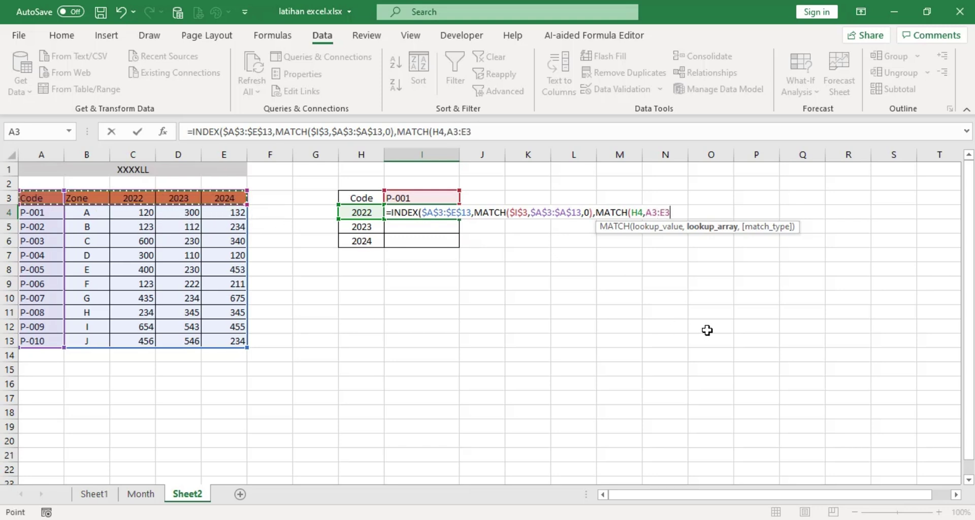
key(F4)
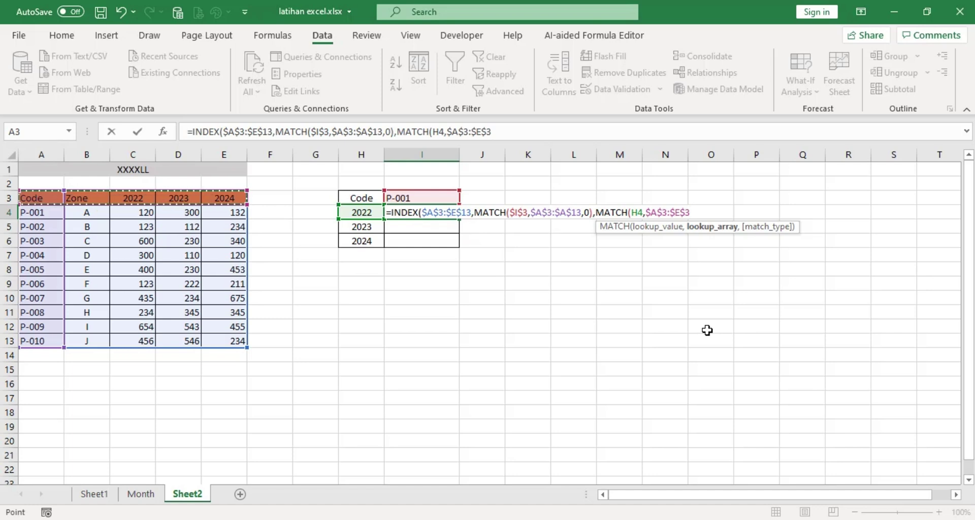
text(,)
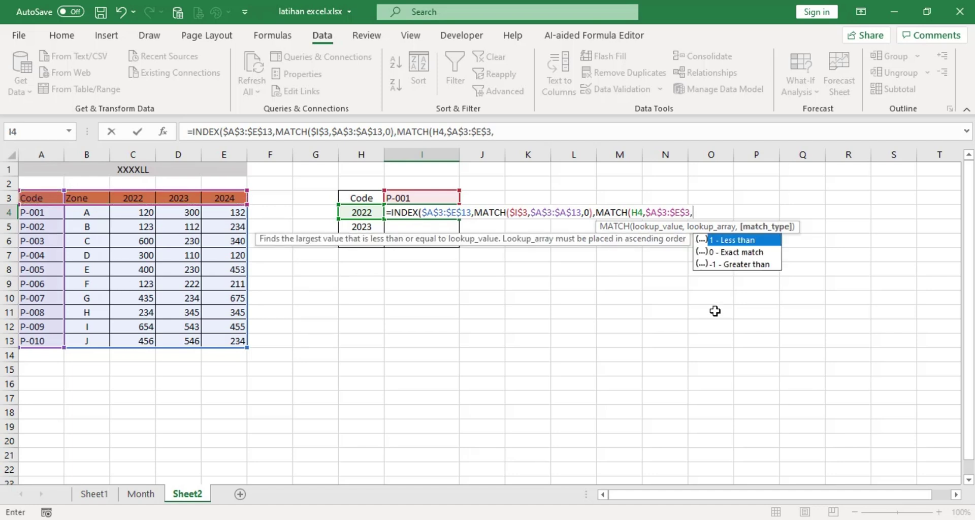
double_click(734, 253)
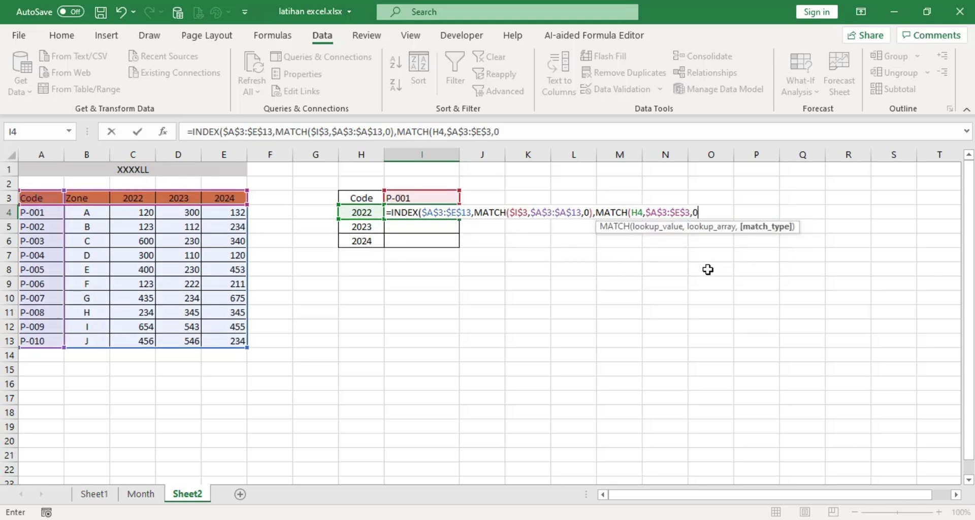
text())
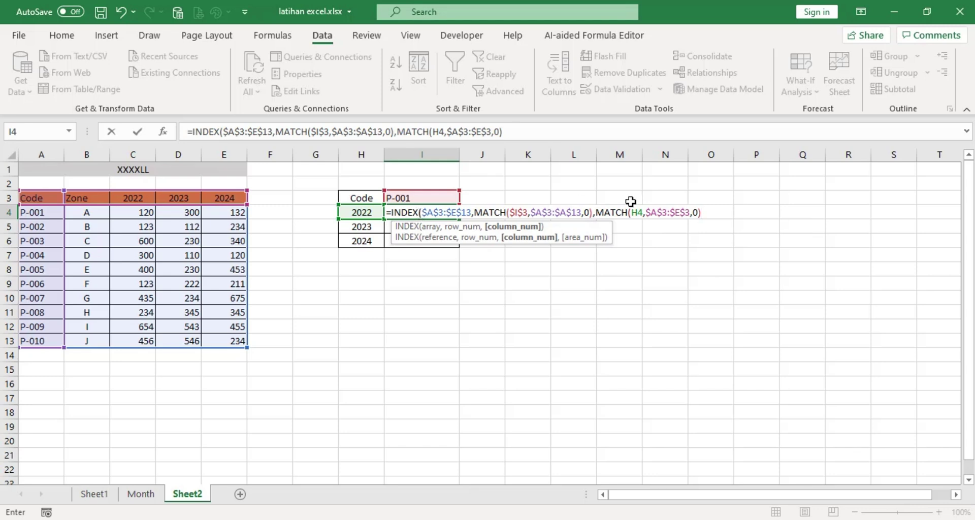
text())
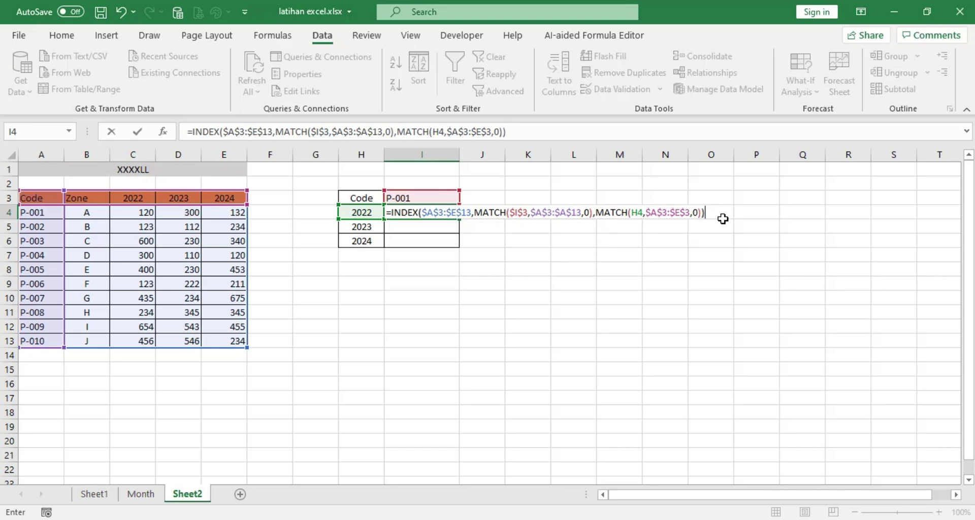
key(Return)
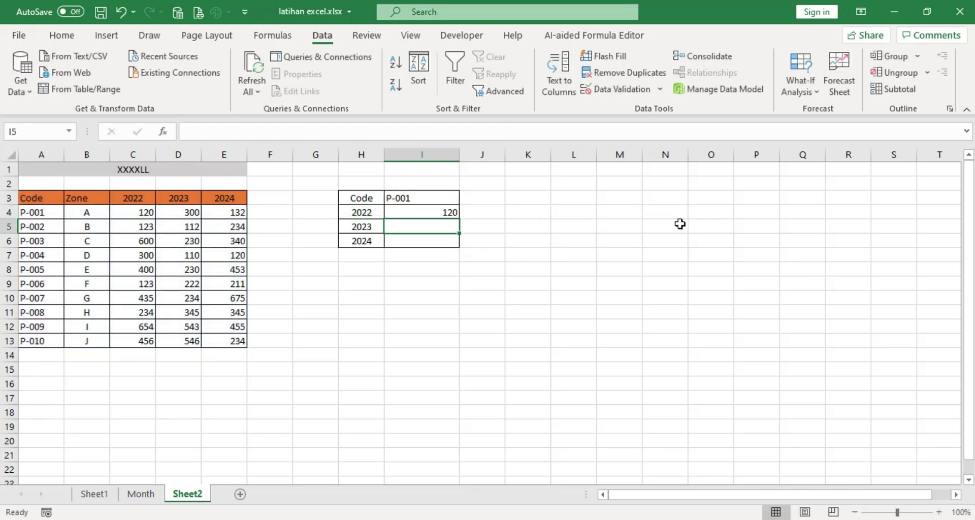
Fill I4's lookup formula down to I6, giving 300 and 132 for 2023 and 2024.
click(414, 198)
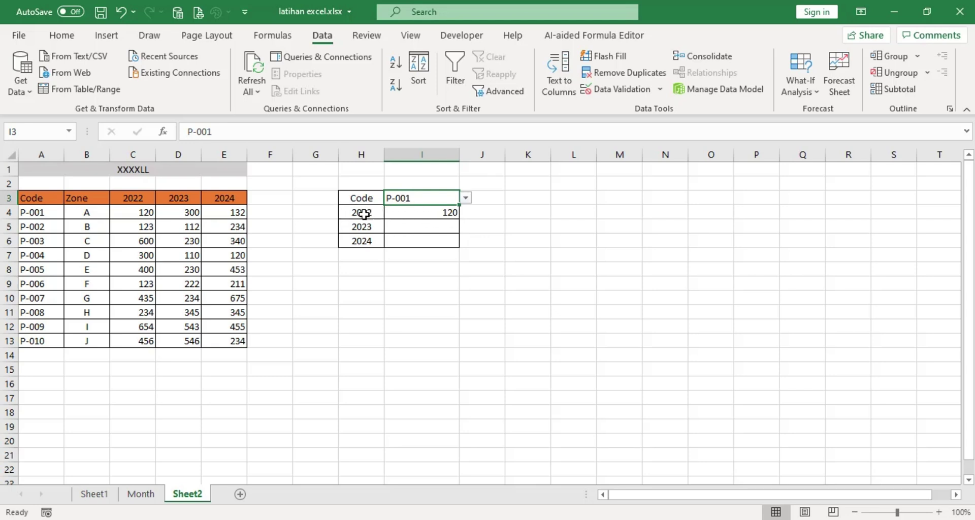
click(423, 218)
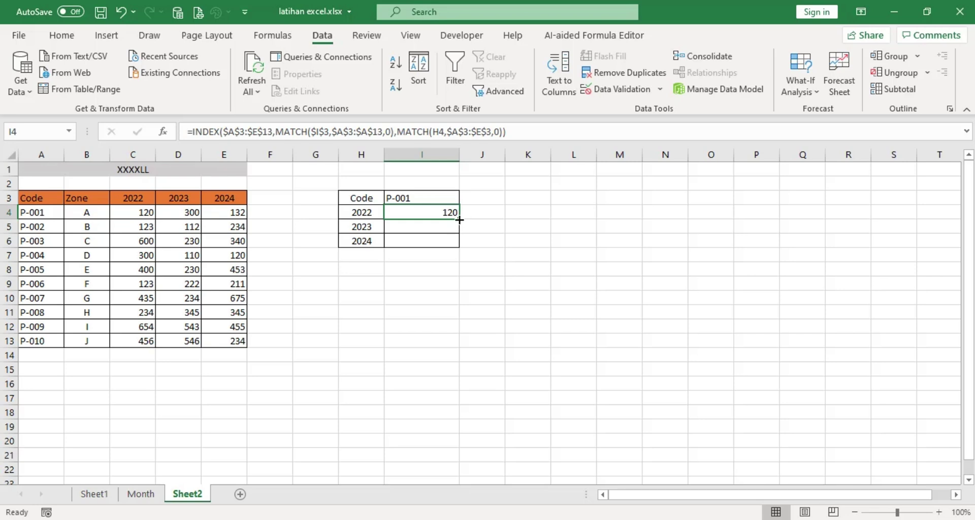
drag(460, 219, 459, 244)
click(447, 229)
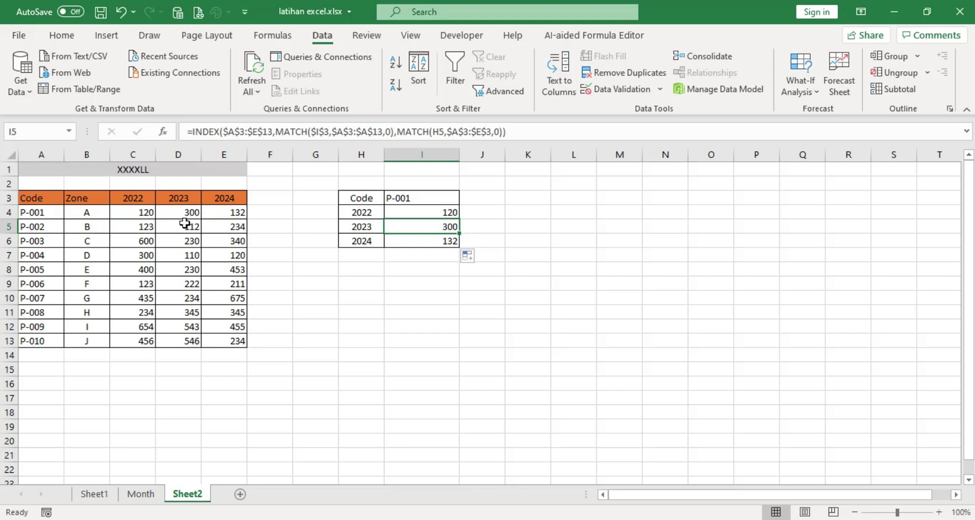
click(438, 241)
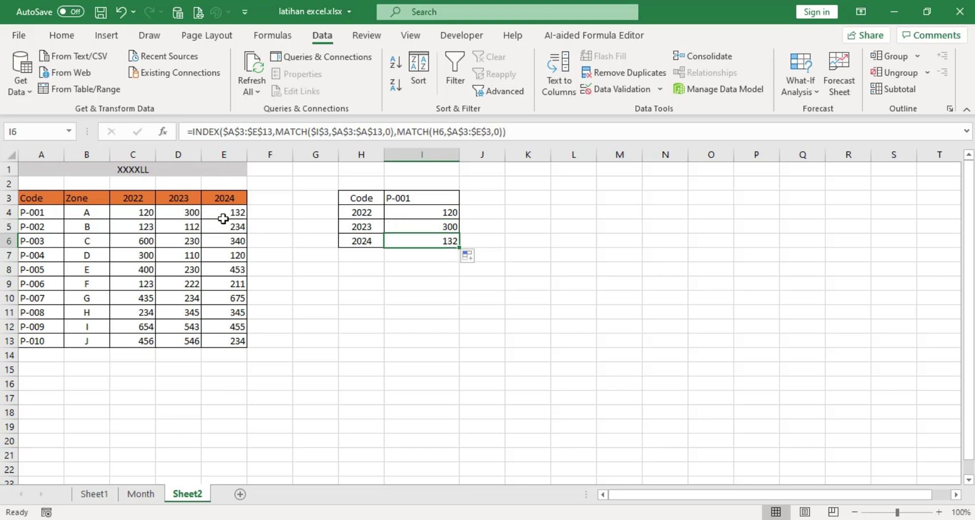
click(417, 198)
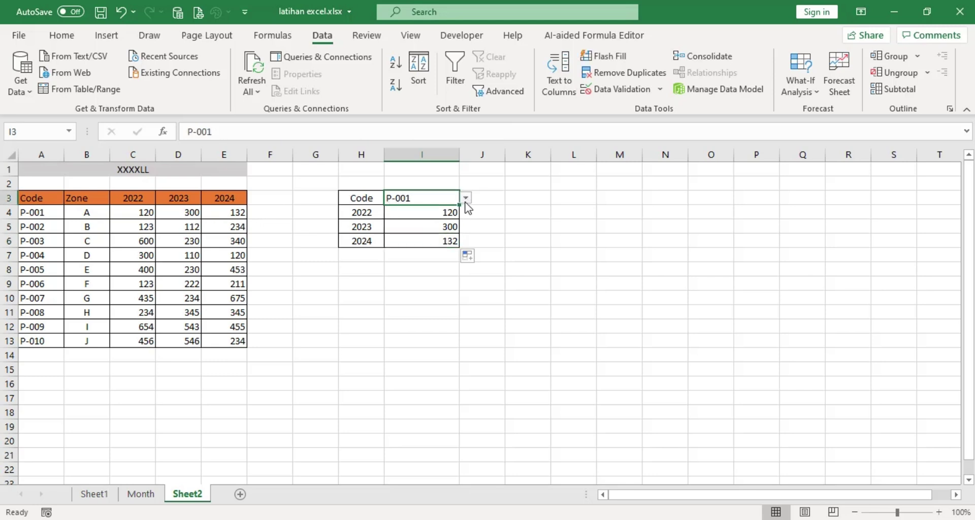
Pick P-002 in I3 and check the results against its table values in C5:E5.
click(465, 198)
click(416, 220)
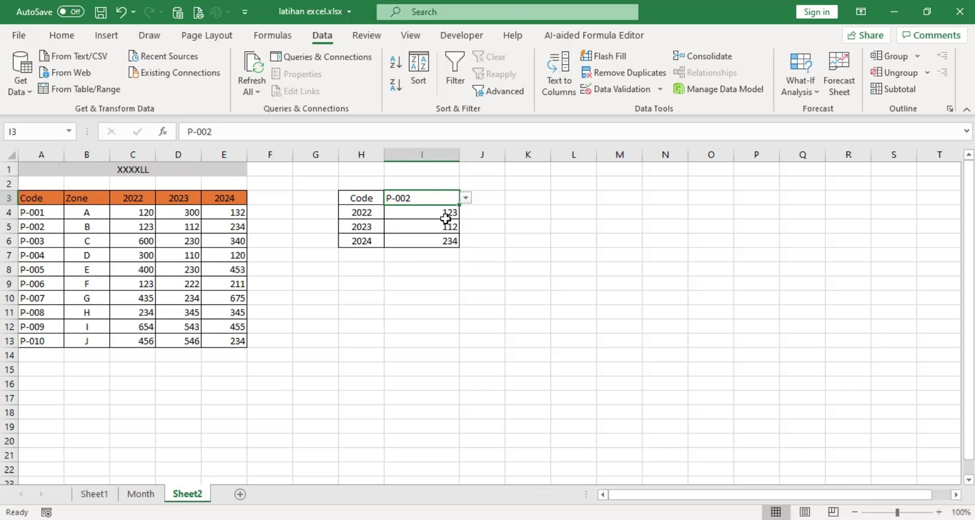
click(149, 228)
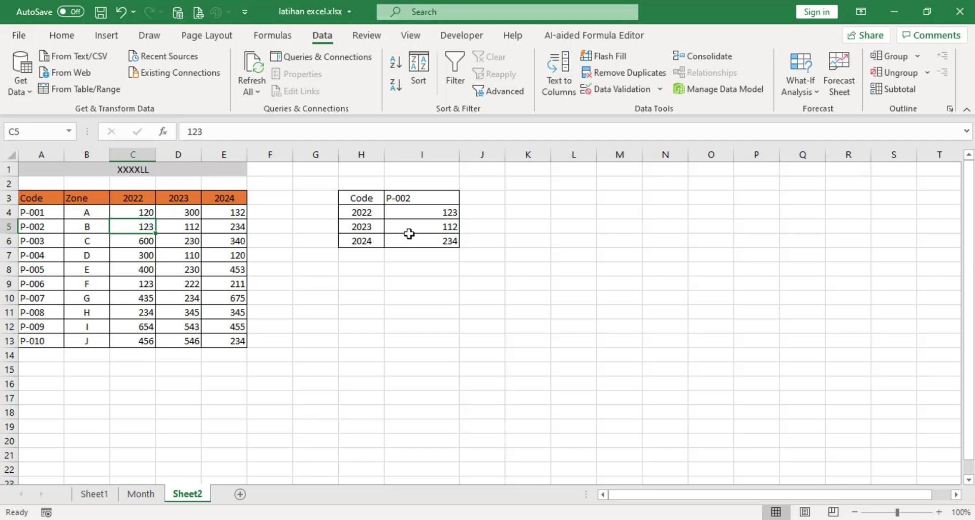
click(447, 232)
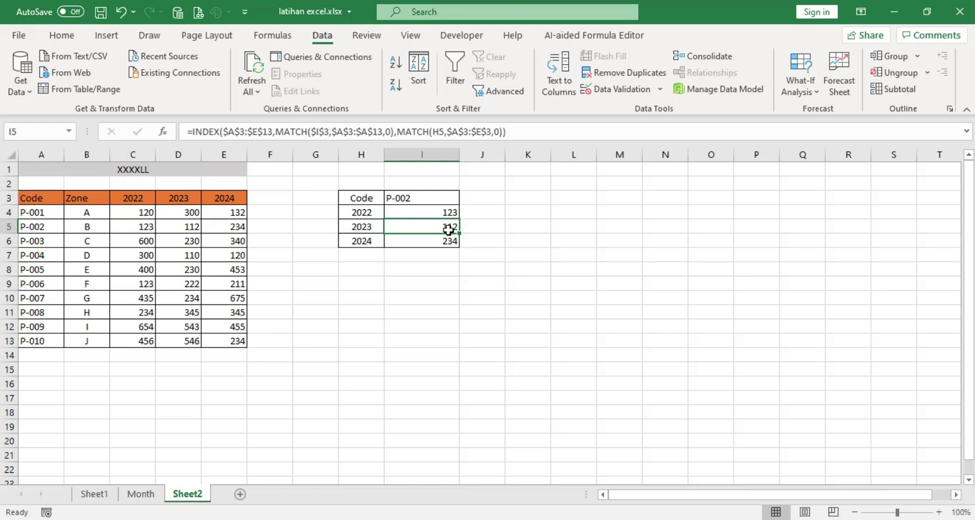
click(183, 228)
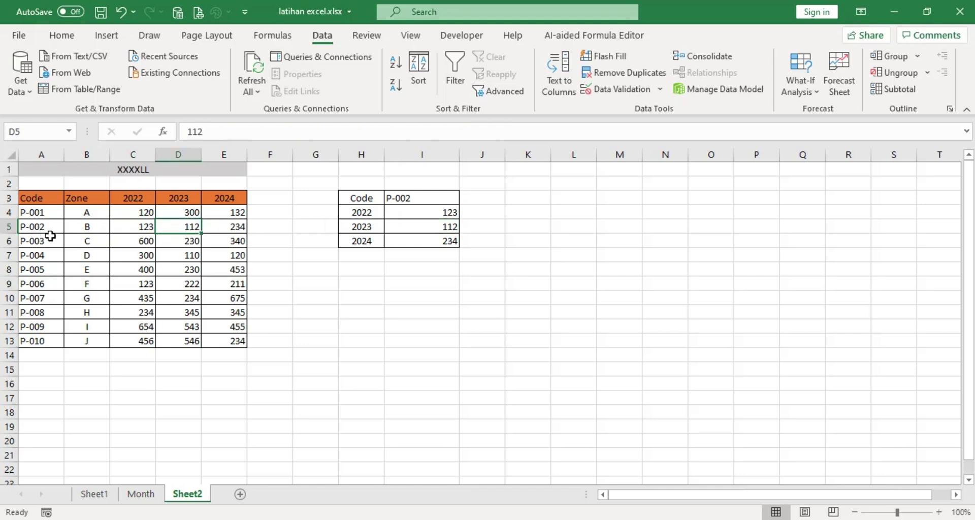
click(439, 246)
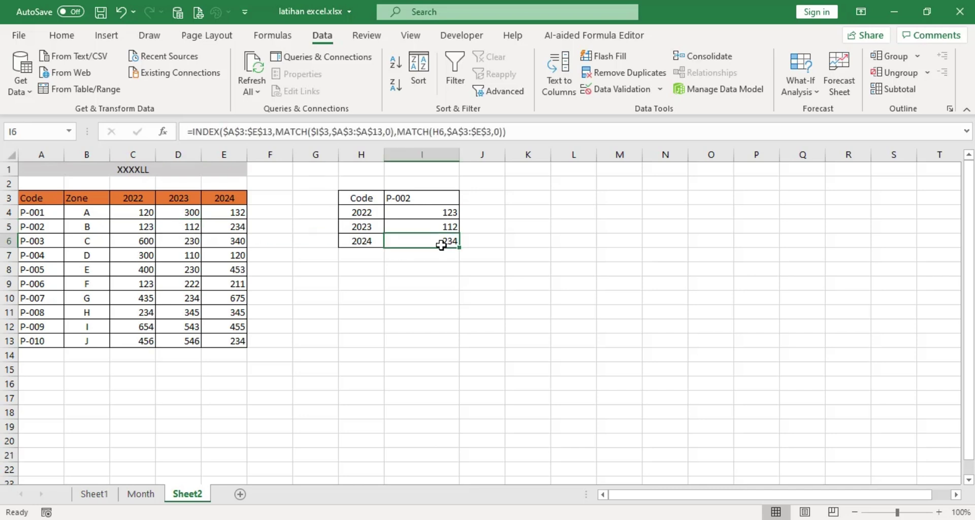
click(238, 228)
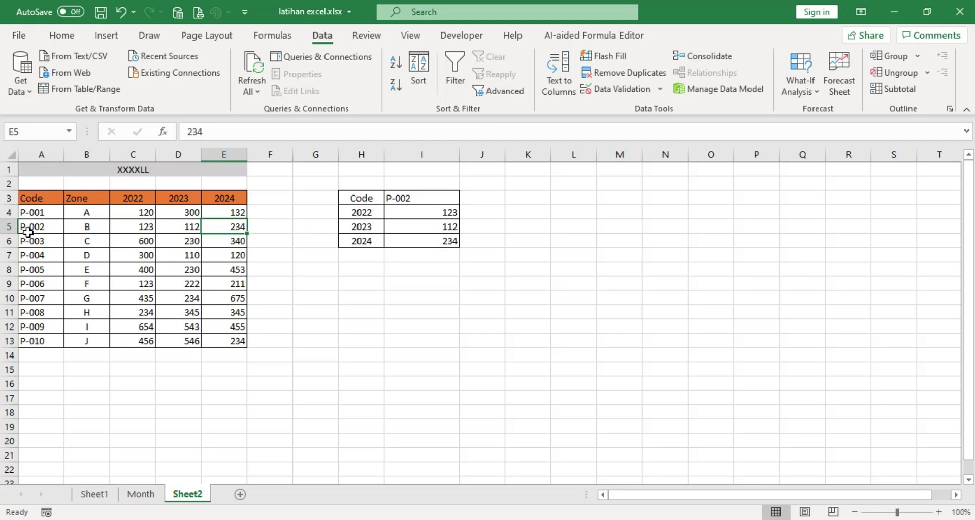
Change I3's code to P-004 via its dropdown.
click(405, 198)
click(468, 200)
click(451, 198)
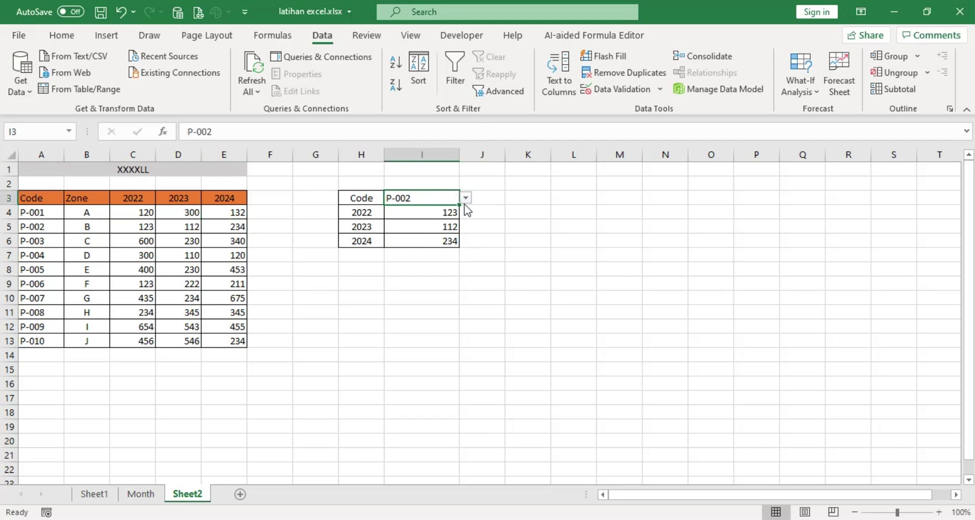
click(466, 198)
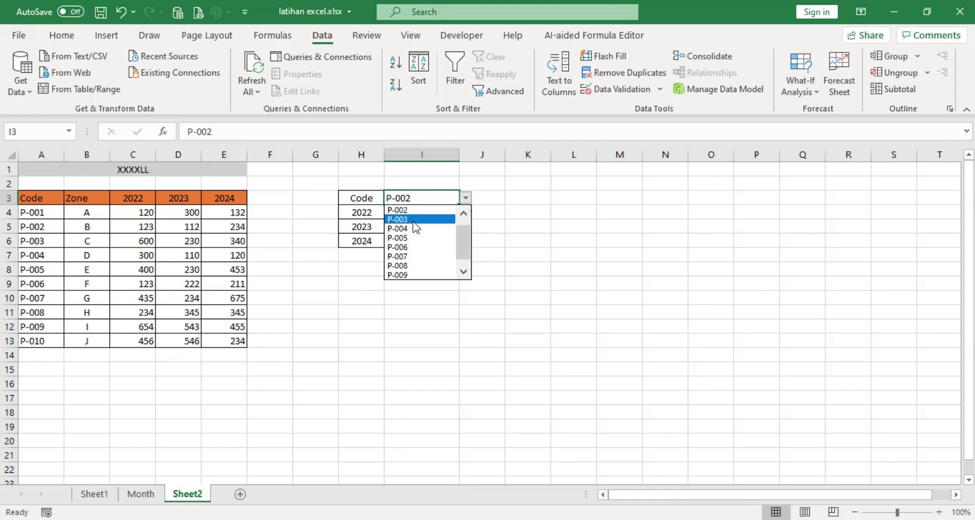
click(417, 203)
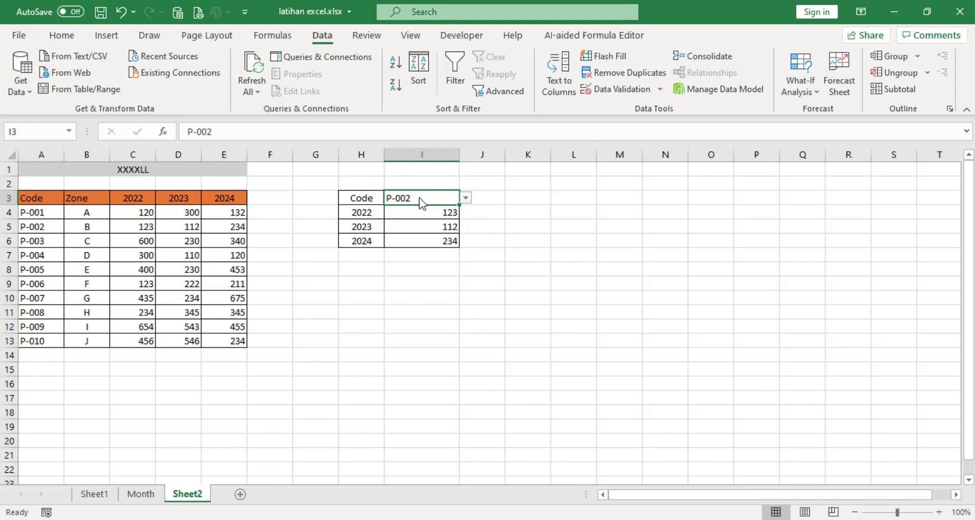
click(466, 199)
click(421, 228)
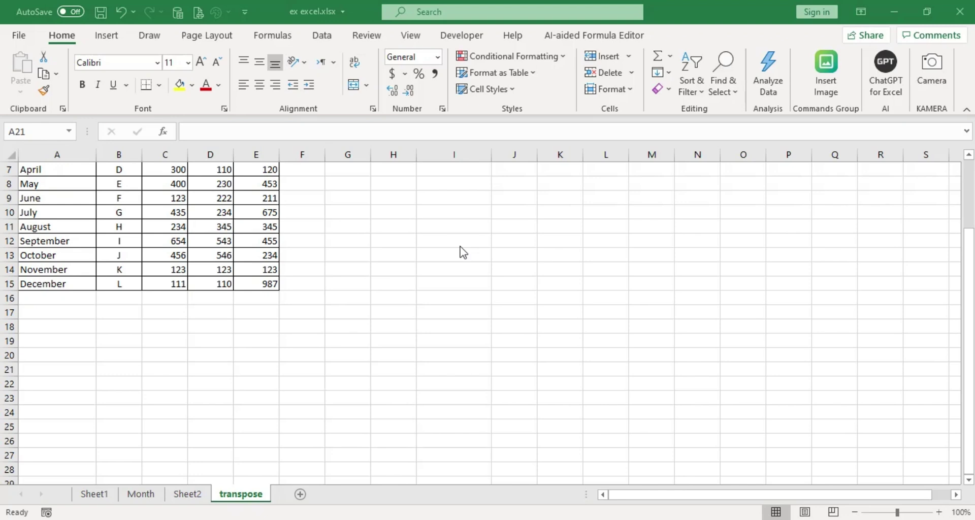
Select the Month table A3:E15, from the orange header through December.
scroll(233, 327, up, 2)
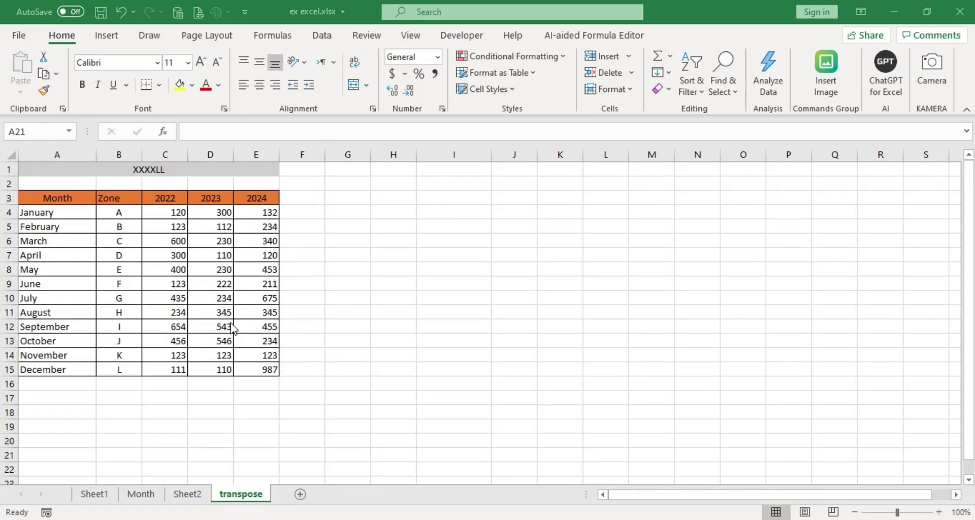
scroll(233, 328, down, 1)
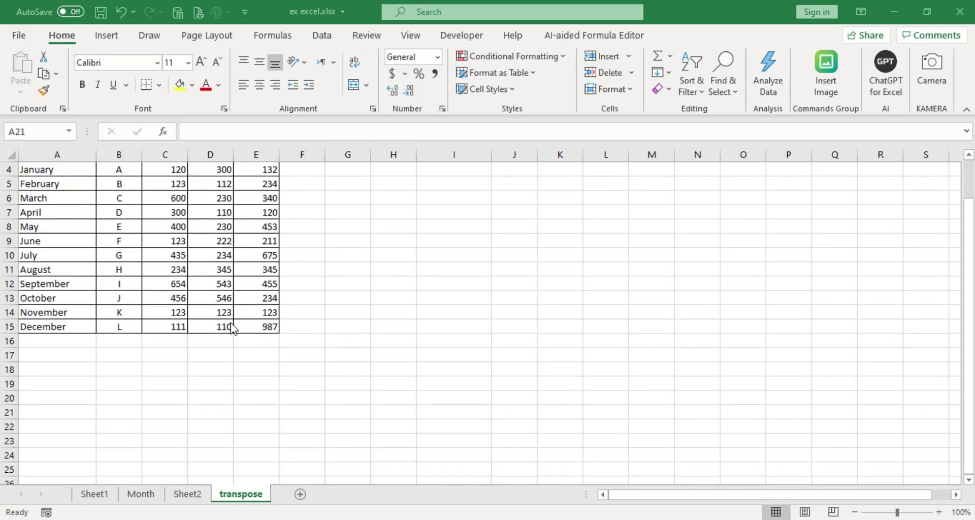
scroll(232, 327, up, 1)
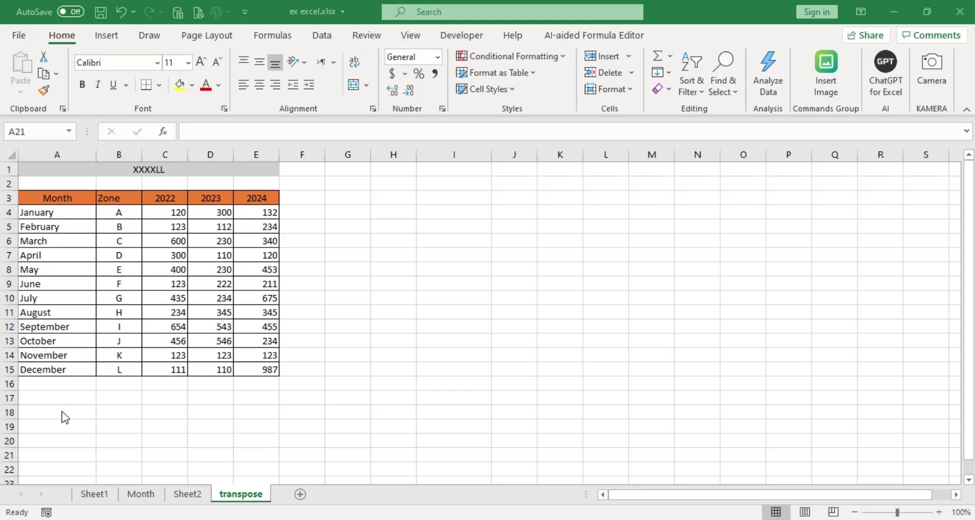
click(62, 411)
click(62, 411)
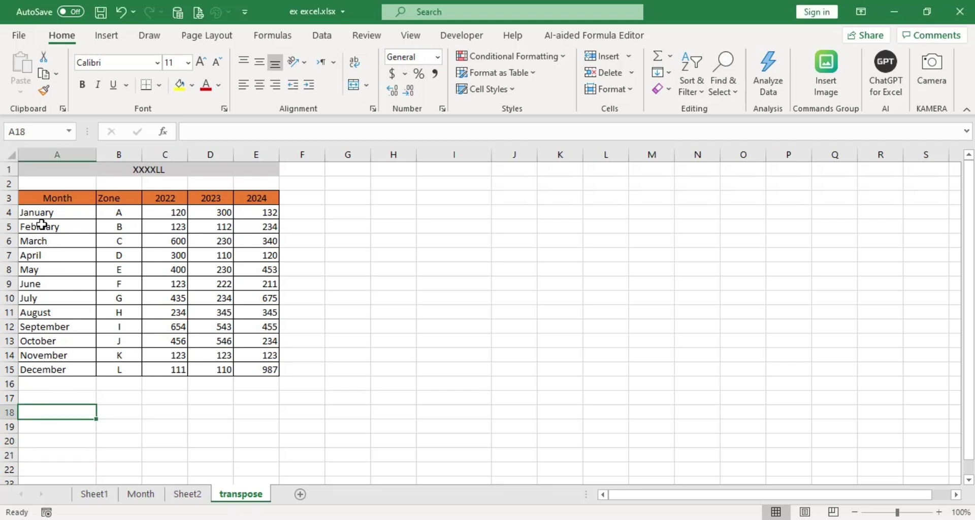
drag(36, 200, 253, 374)
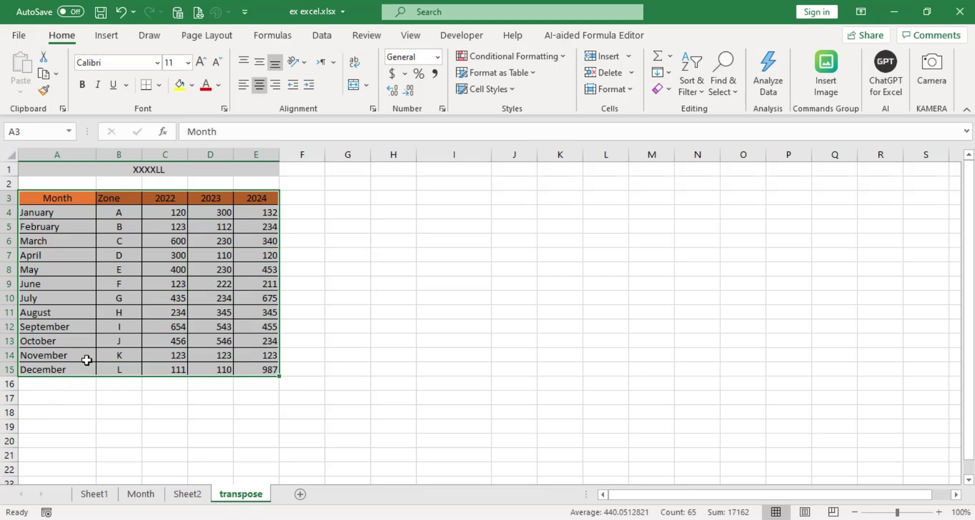
click(127, 327)
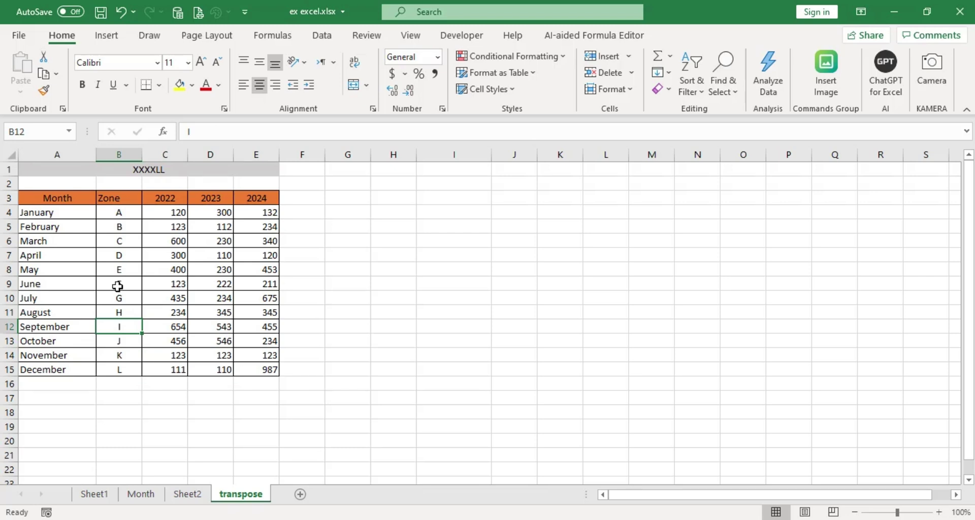
click(119, 285)
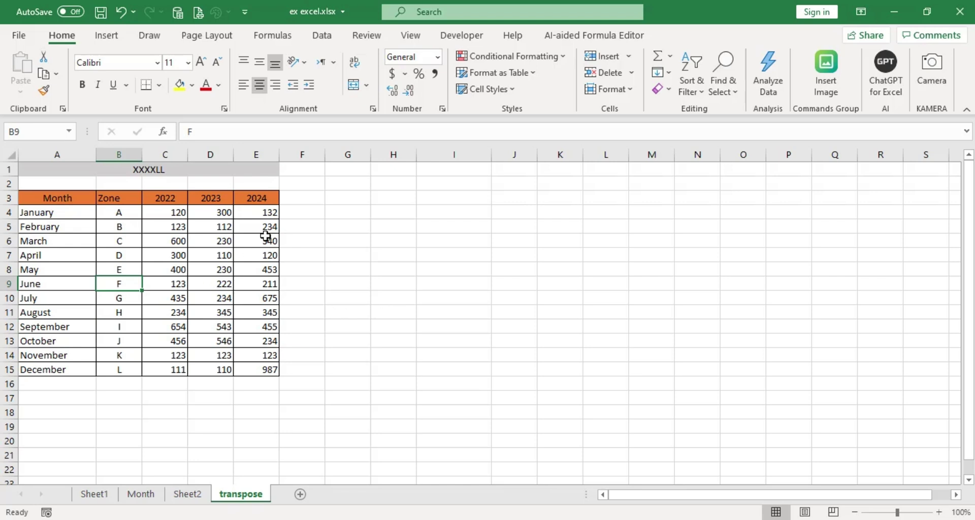
click(227, 240)
click(118, 287)
key(ctrl+a)
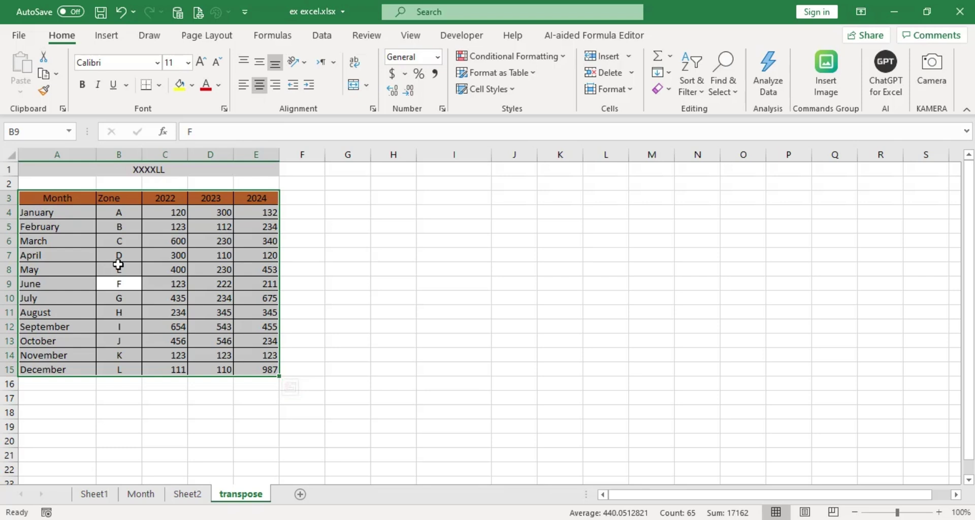
Copy the Month table and open Paste Special at A18 with Transpose checked.
right_click(122, 257)
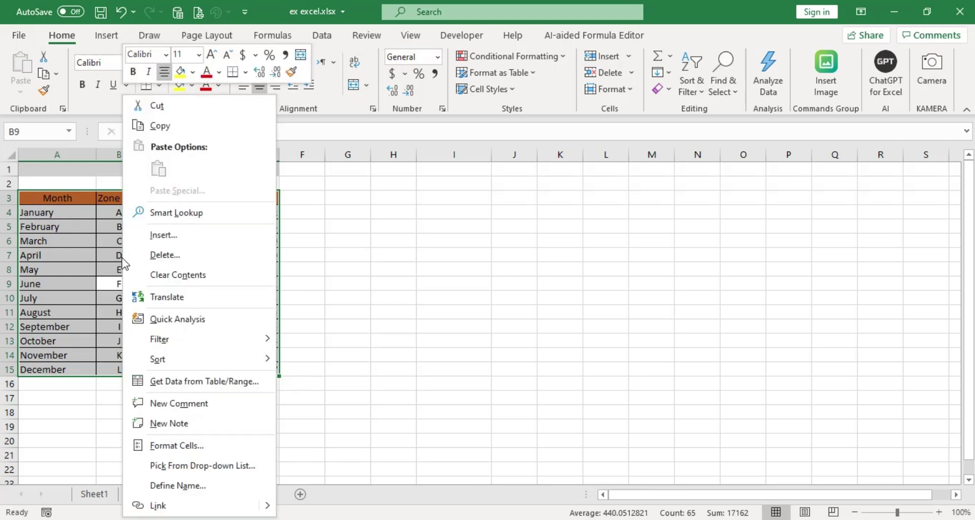
click(164, 131)
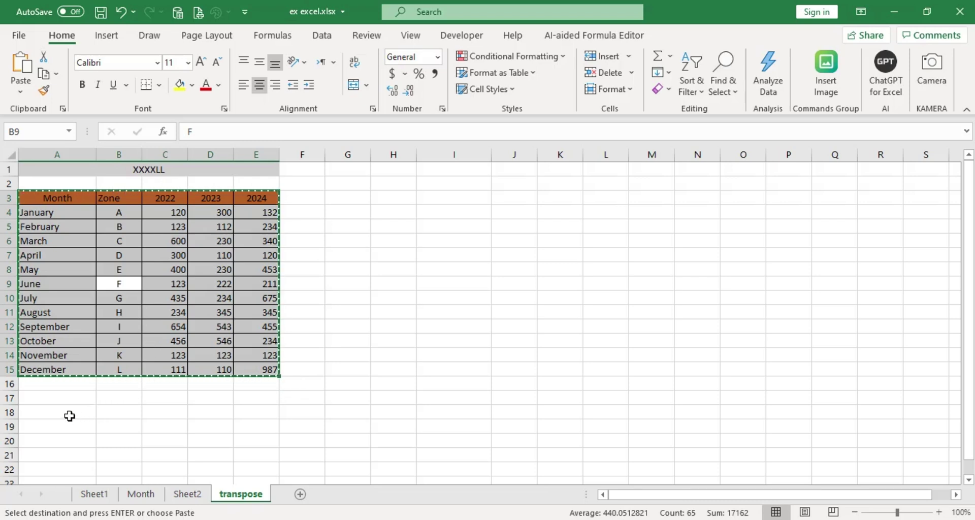
click(65, 414)
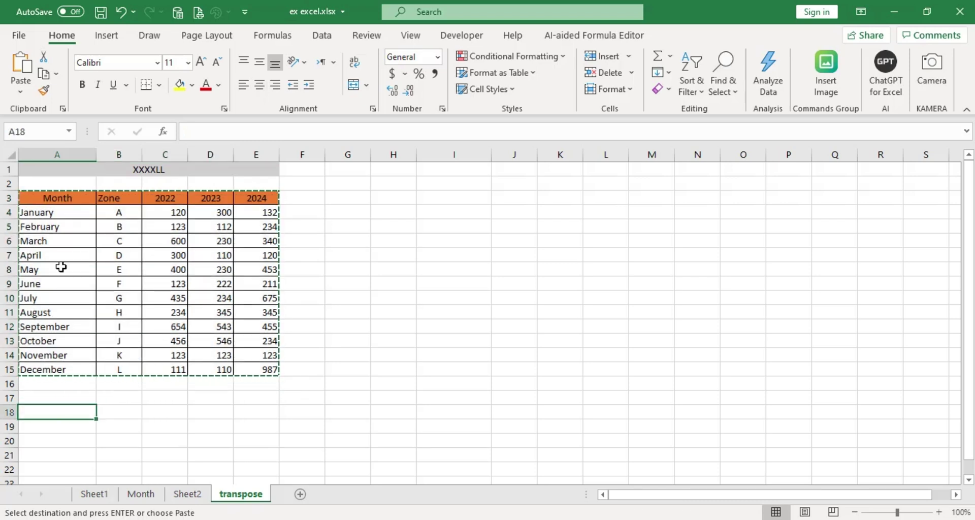
click(21, 94)
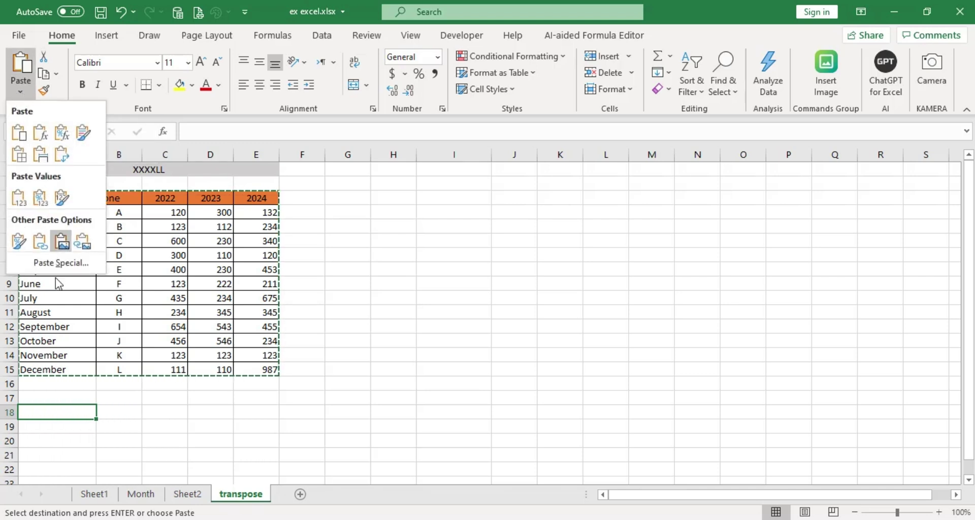
click(61, 263)
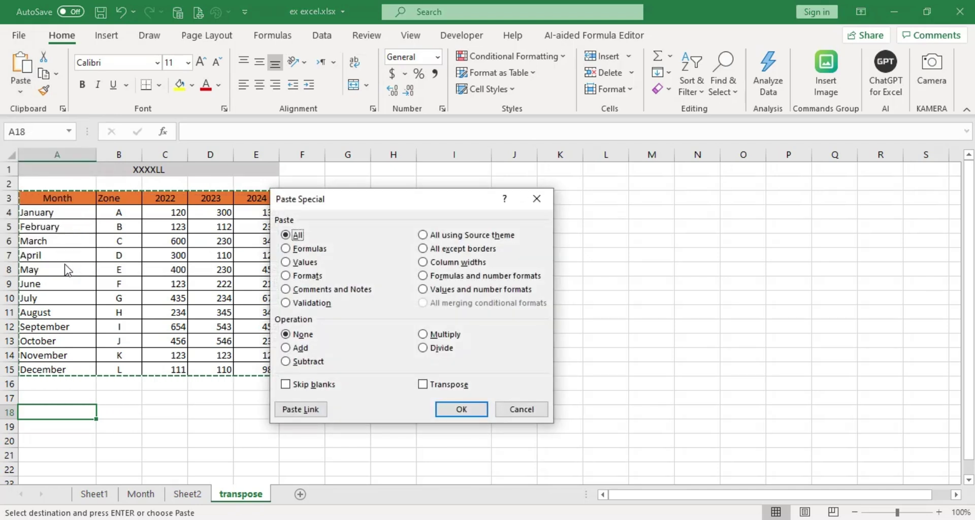
click(424, 387)
drag(294, 200, 378, 202)
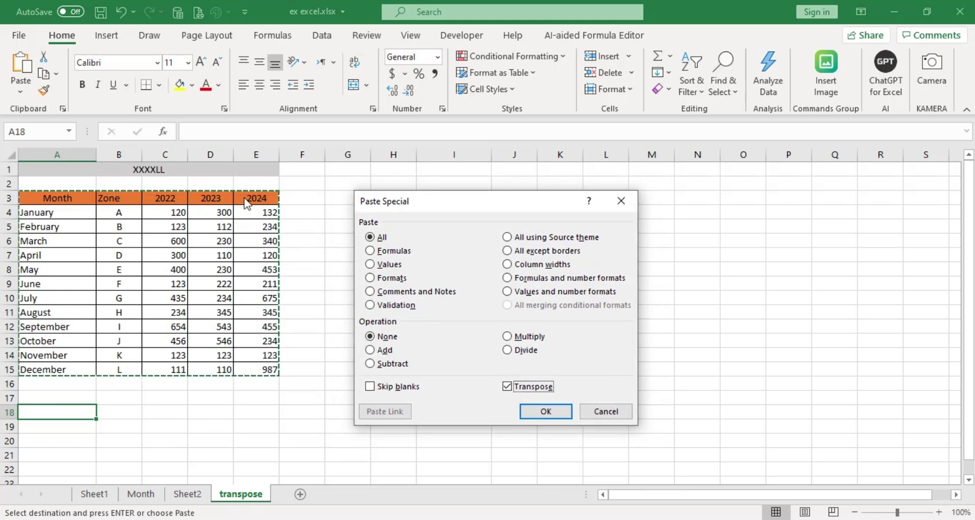
Confirm the transposed paste at A18 and clear the selection.
click(541, 417)
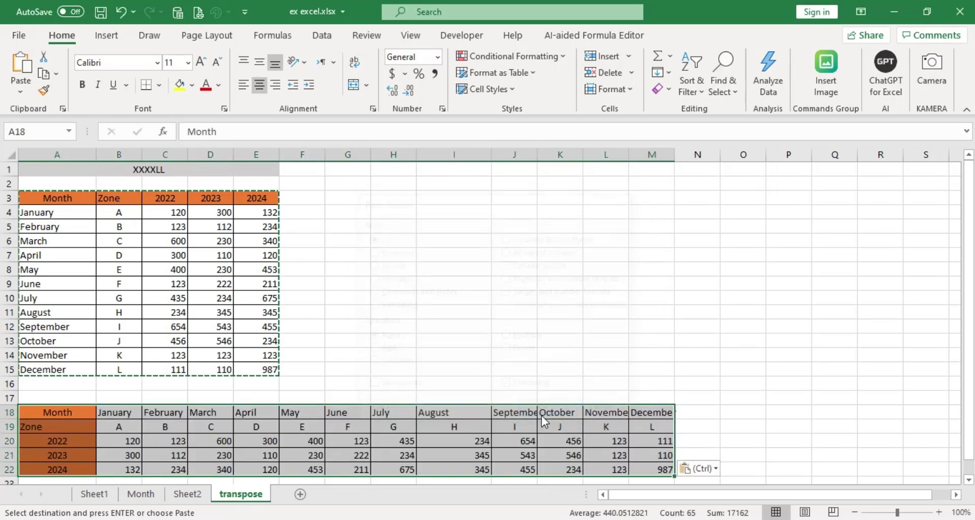
scroll(263, 432, down, 2)
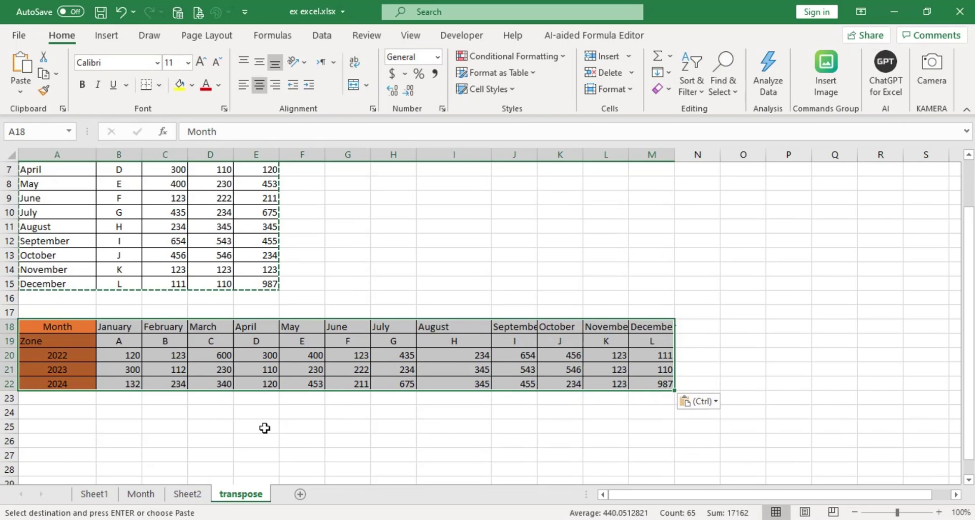
click(259, 368)
scroll(259, 376, up, 1)
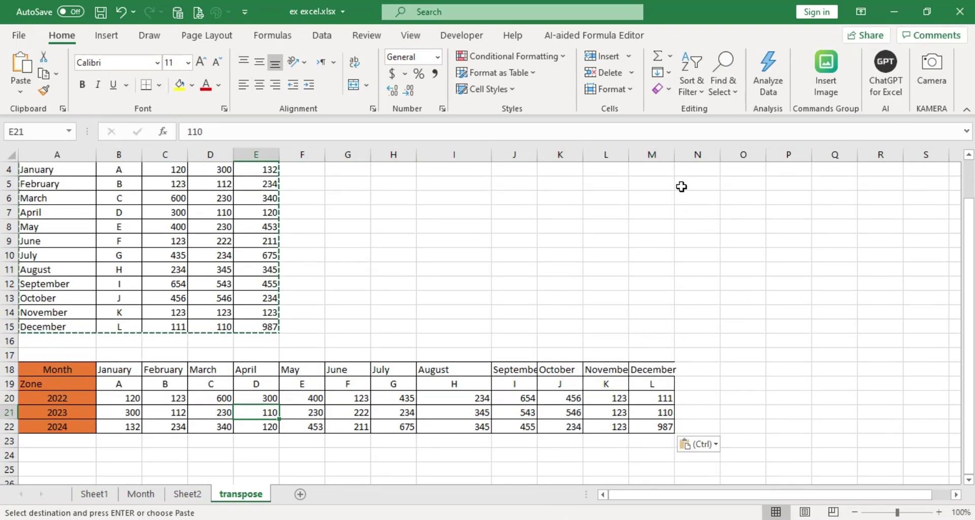
Widen column M so December fits, then select A25.
drag(676, 159, 694, 158)
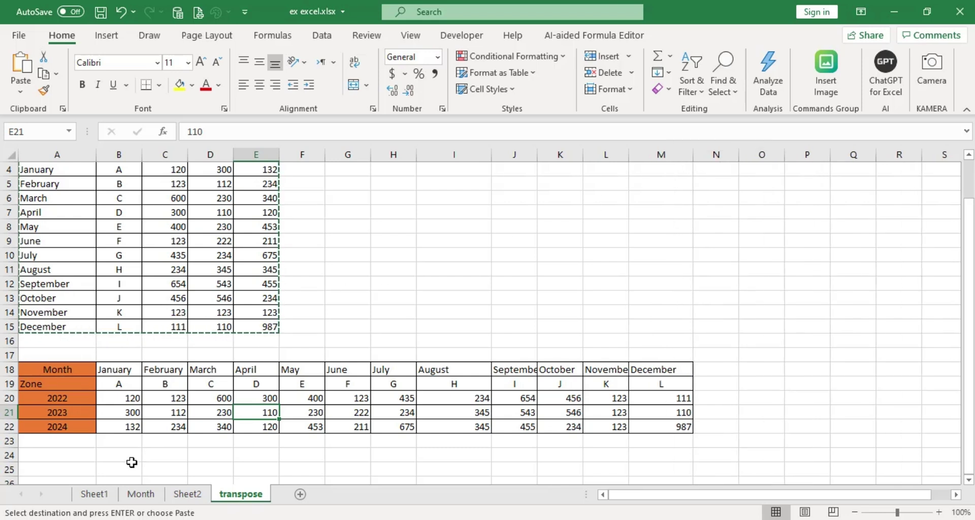
click(86, 372)
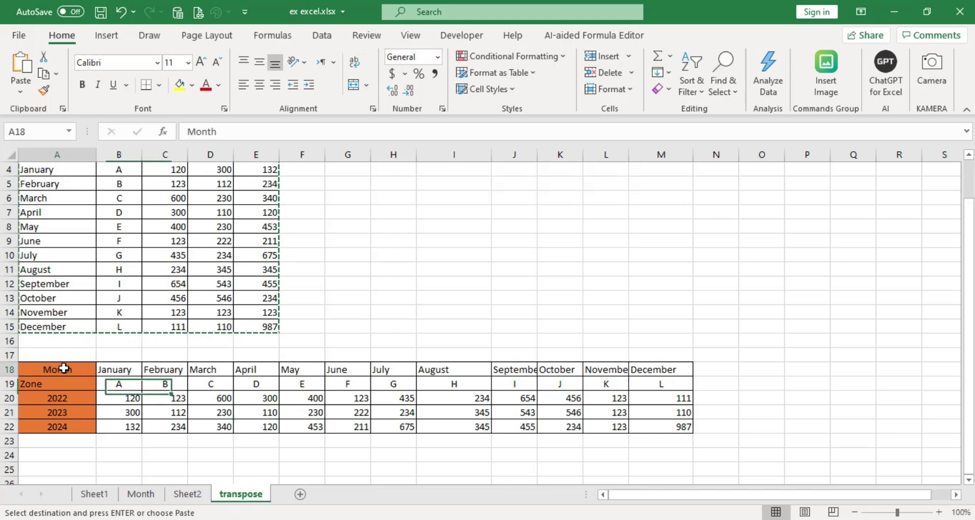
scroll(127, 371, up, 1)
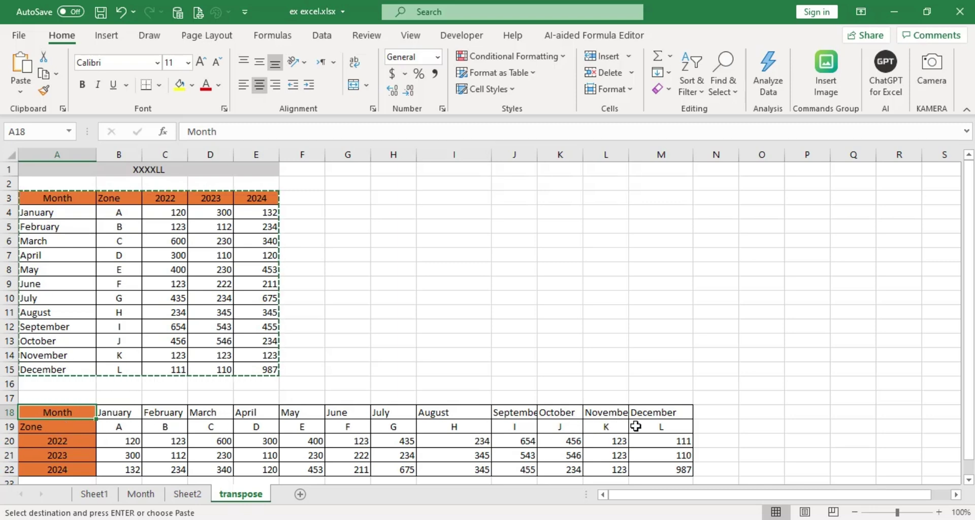
scroll(74, 405, down, 1)
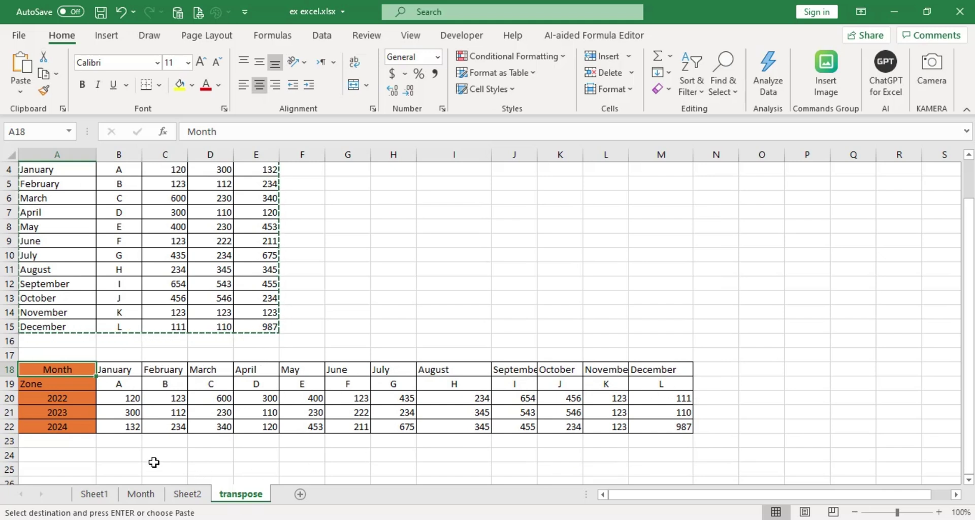
click(52, 467)
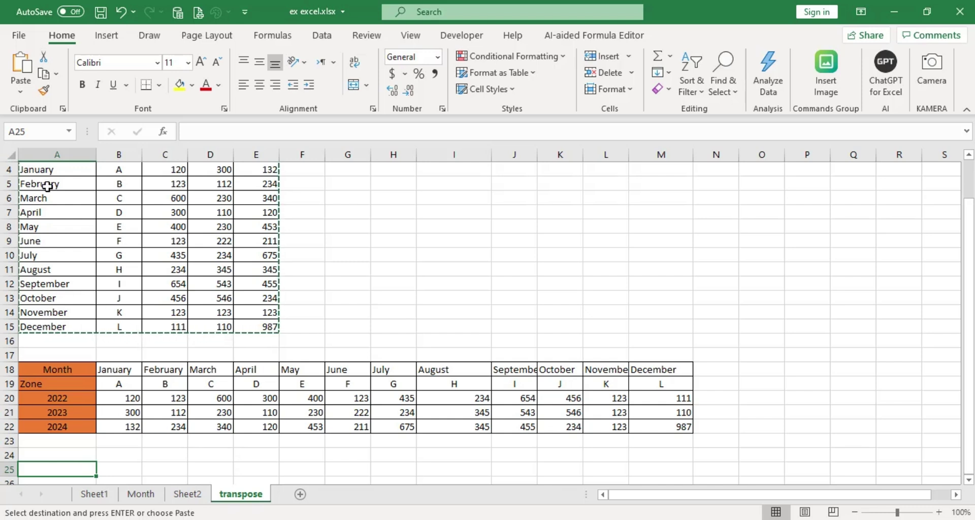
Paste a Transpose + Values copy at A25, without borders or orange fill.
click(20, 92)
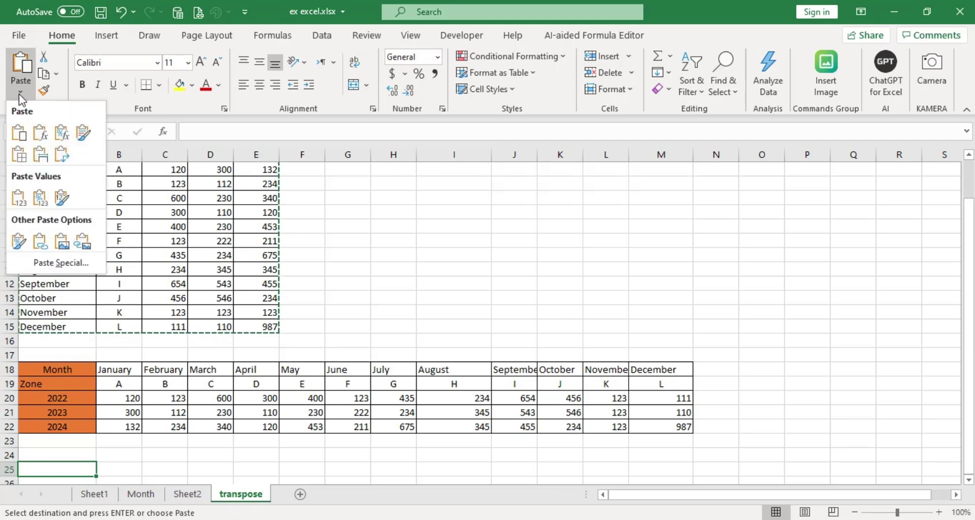
click(65, 266)
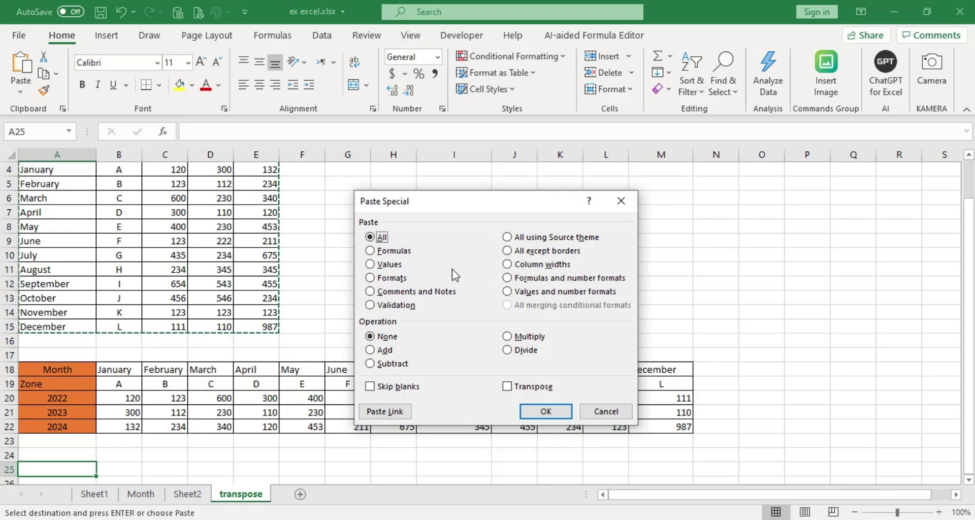
click(506, 386)
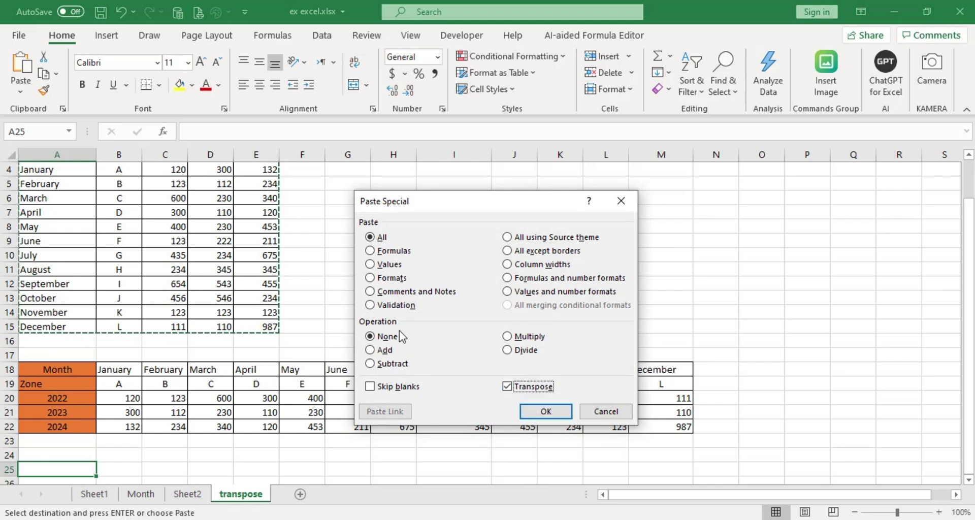
click(371, 265)
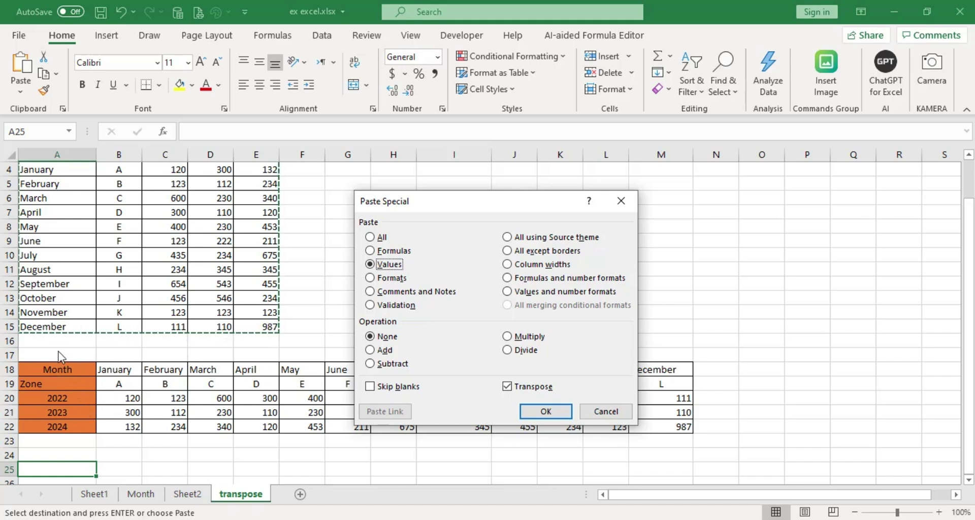
click(537, 414)
scroll(537, 414, down, 3)
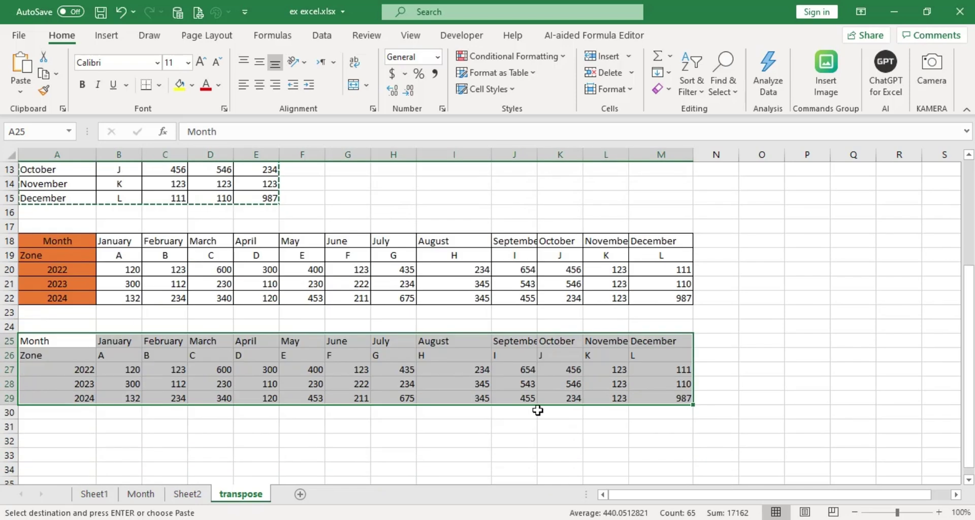
Cancel the copy marquee on A3:E15 with Esc, with A32 selected.
click(108, 425)
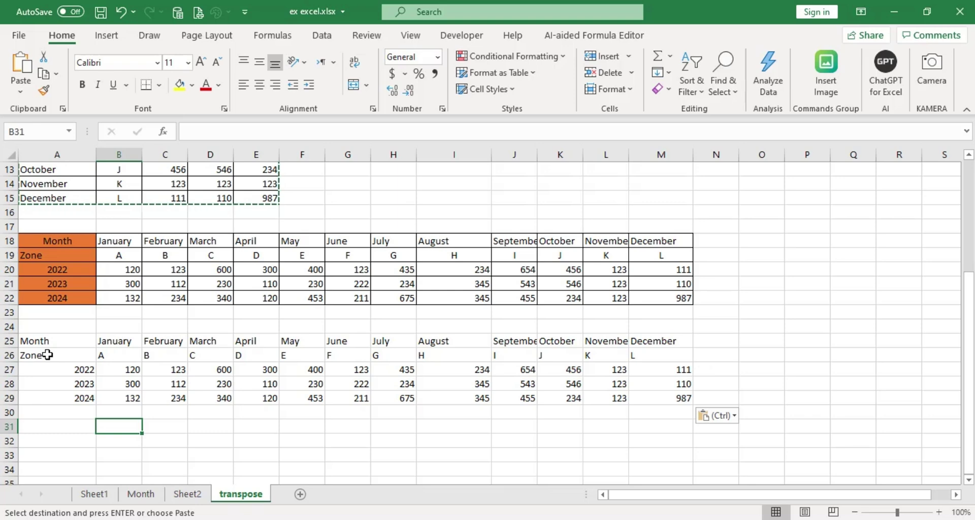
scroll(64, 358, up, 1)
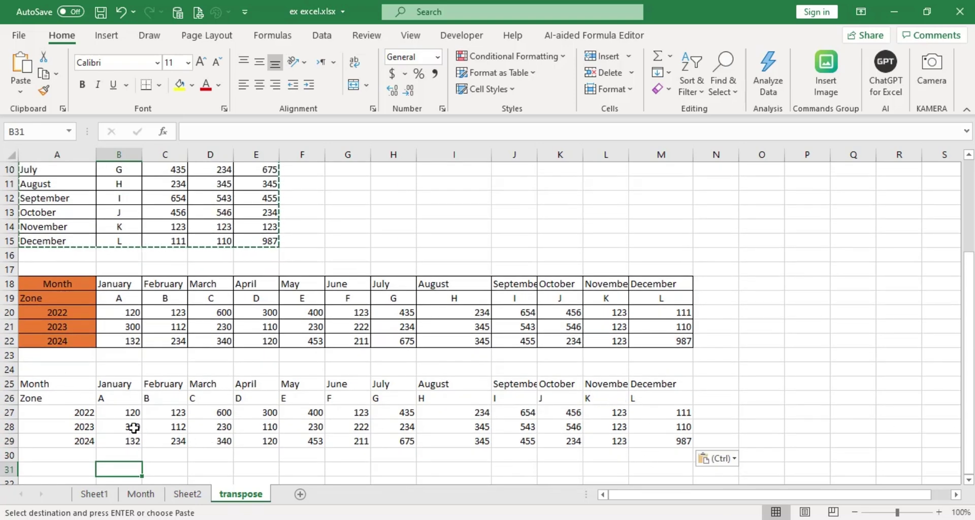
scroll(132, 413, down, 1)
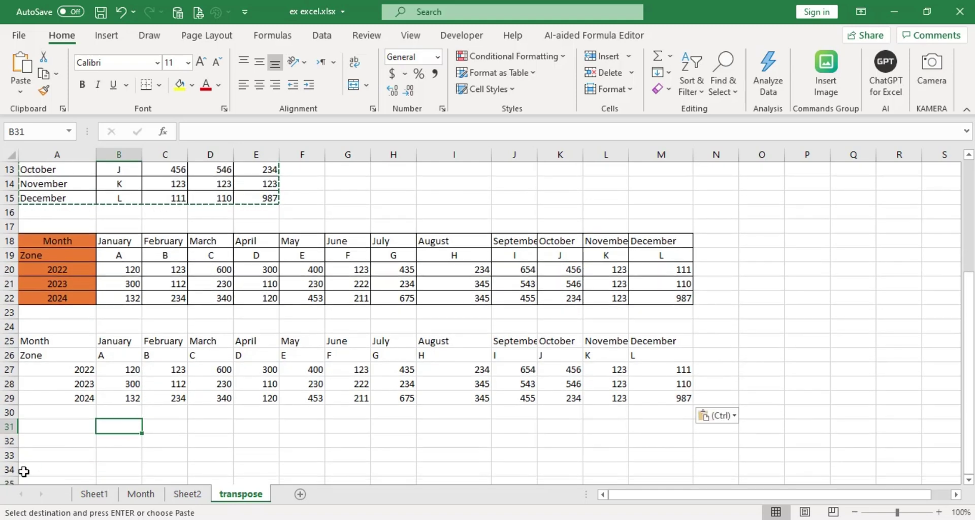
click(72, 440)
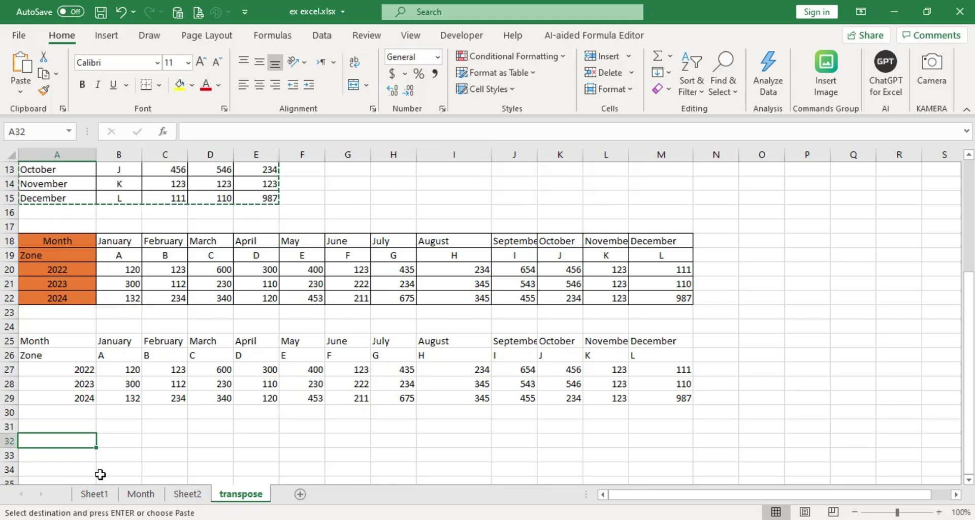
scroll(94, 473, up, 4)
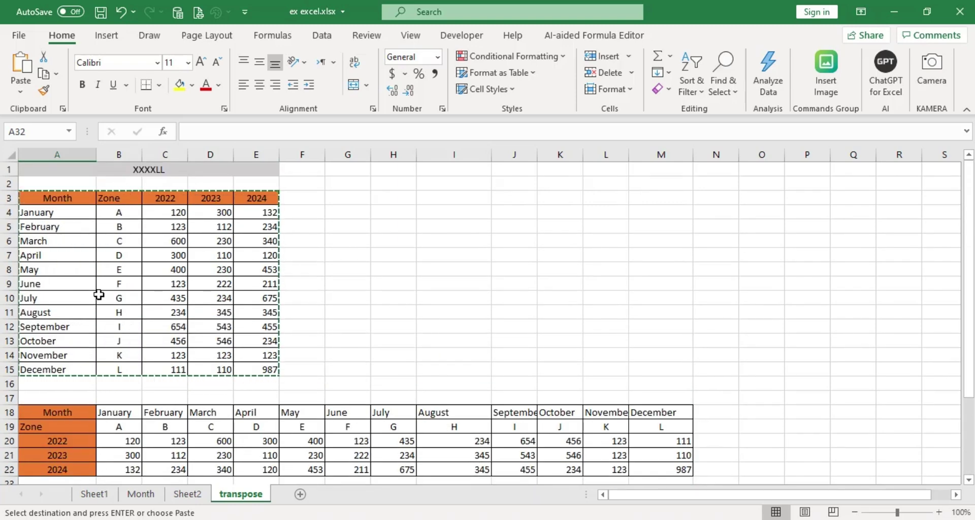
scroll(101, 315, down, 7)
key(Escape)
scroll(112, 356, up, 6)
scroll(118, 365, up, 1)
click(99, 312)
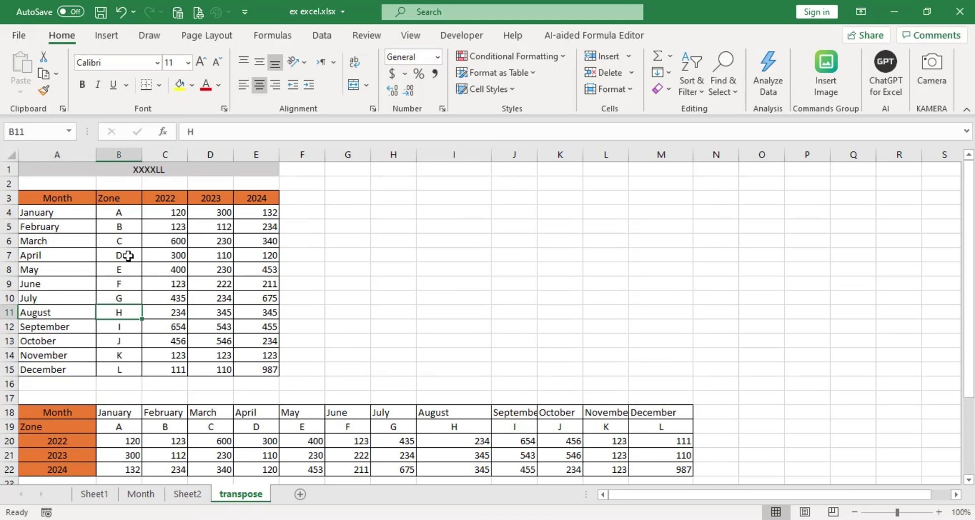
scroll(128, 353, down, 3)
scroll(128, 353, down, 2)
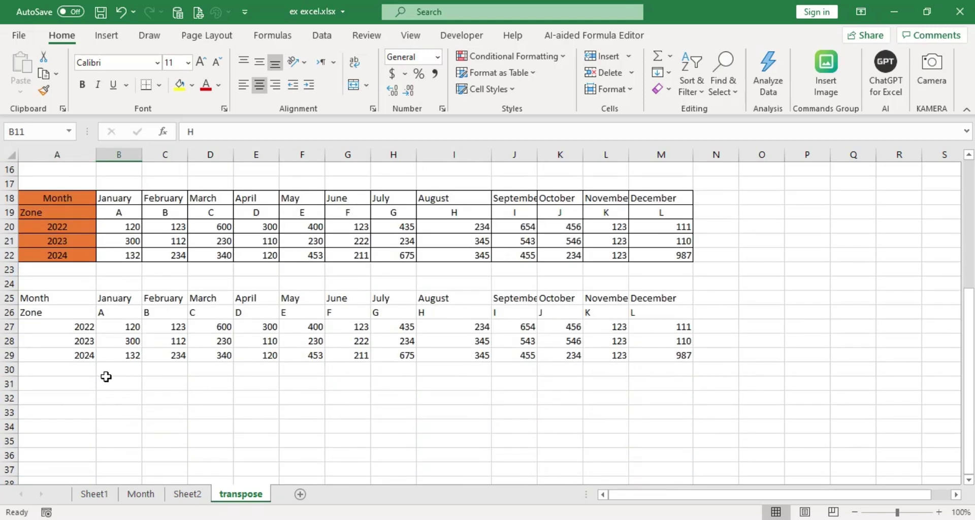
Enter =TRANSPOSE(A3:E15) in A32 to fill A32:M36 with the transposed table.
click(57, 399)
text(=)
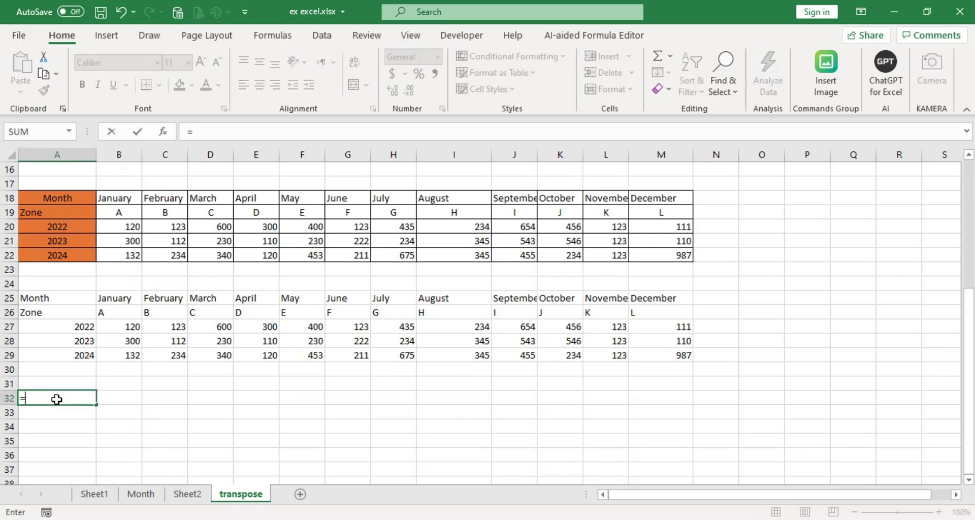
text(tra)
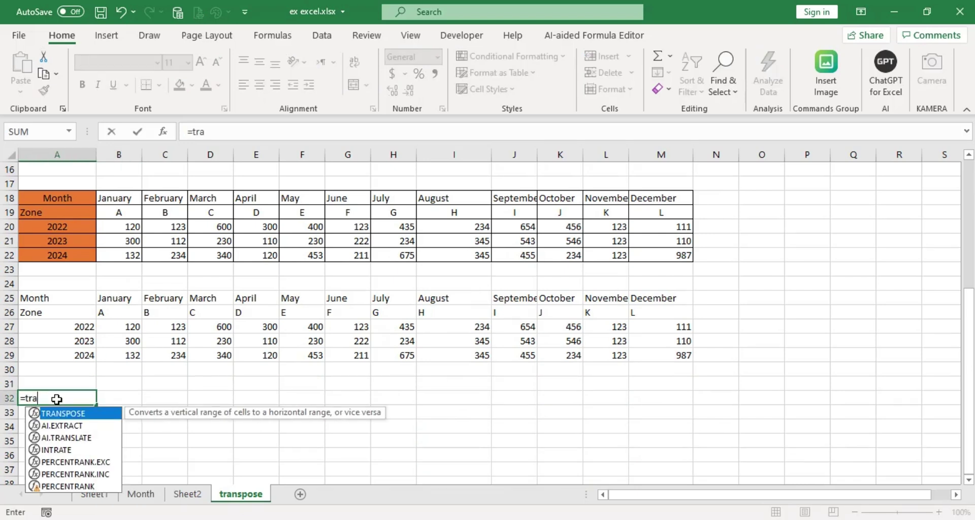
double_click(75, 413)
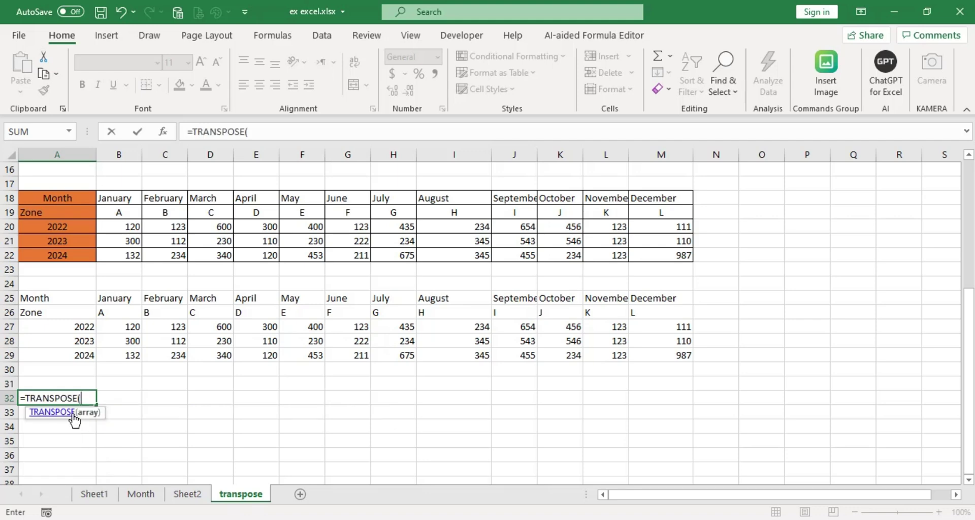
scroll(94, 305, up, 5)
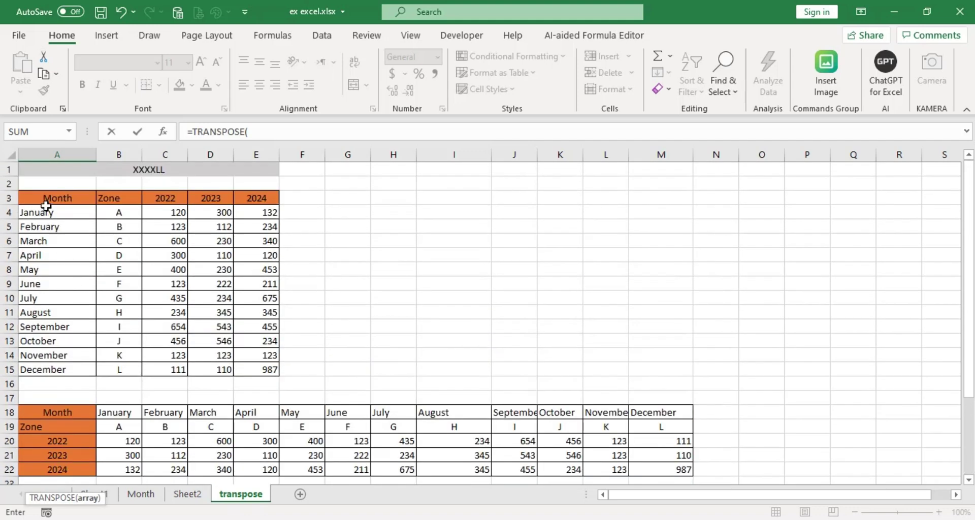
drag(43, 198, 276, 355)
scroll(303, 350, down, 3)
scroll(303, 349, down, 3)
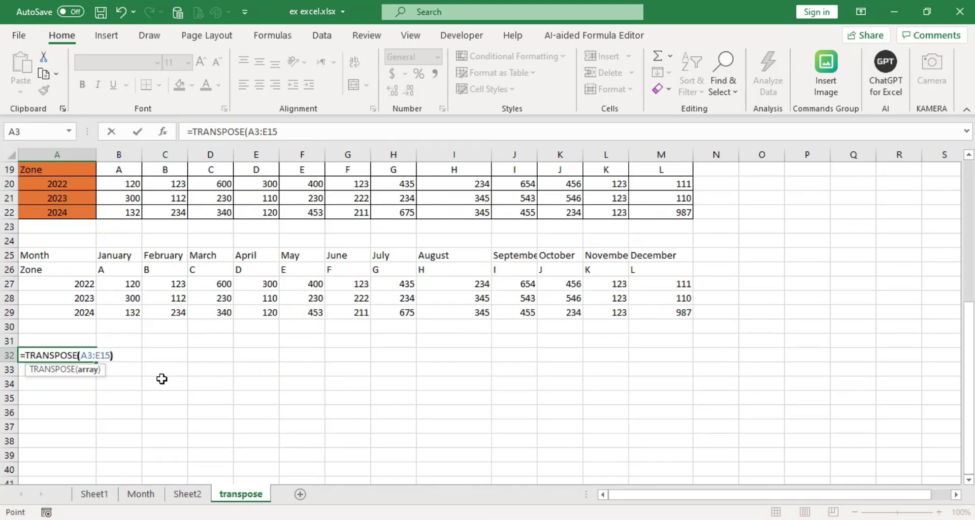
text())
key(Return)
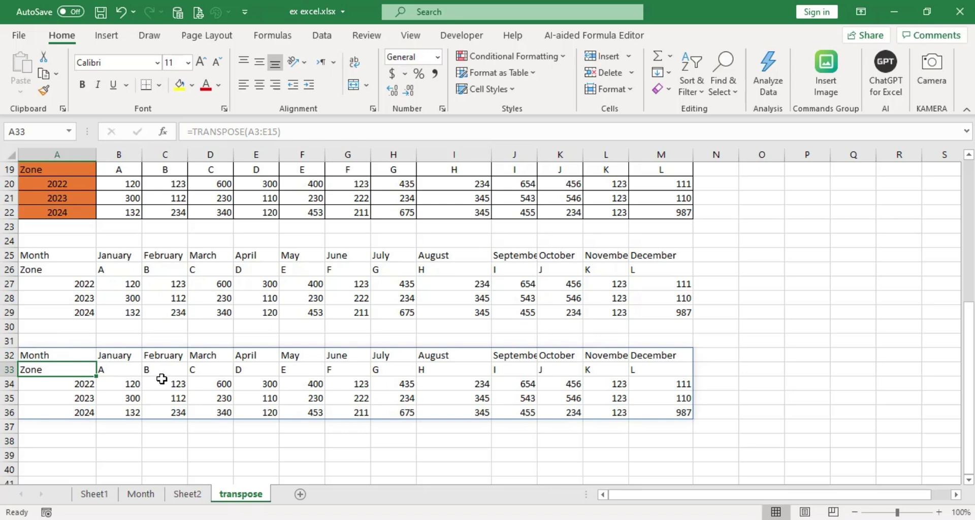
click(137, 433)
click(149, 399)
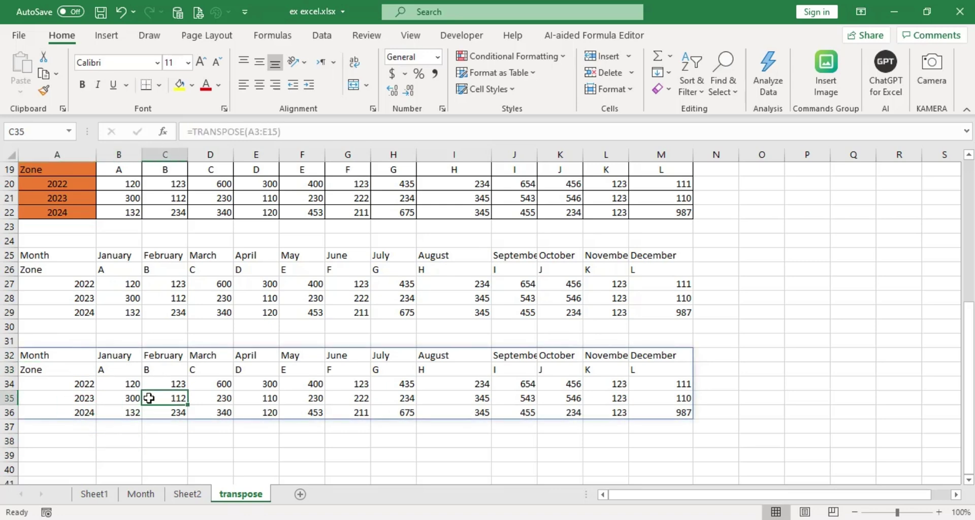
scroll(250, 422, up, 2)
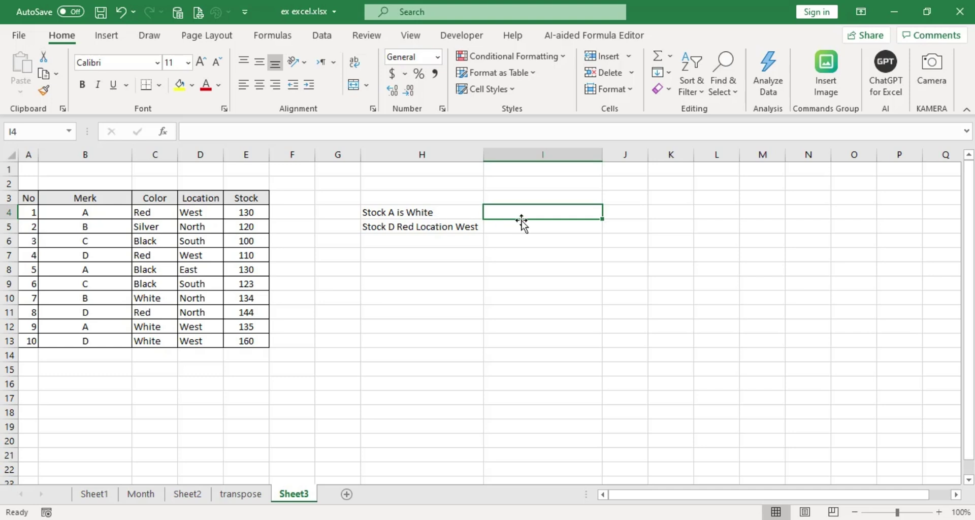
Enter =SUMIFS(E4:E13,B4:B13,"A",C4:C13,"White") in I4, returning 135.
text(=)
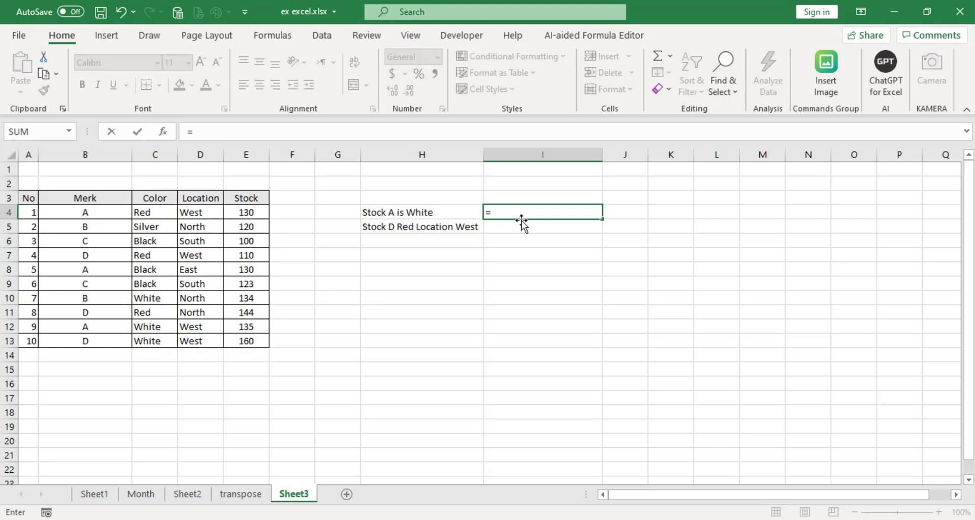
text(sumif)
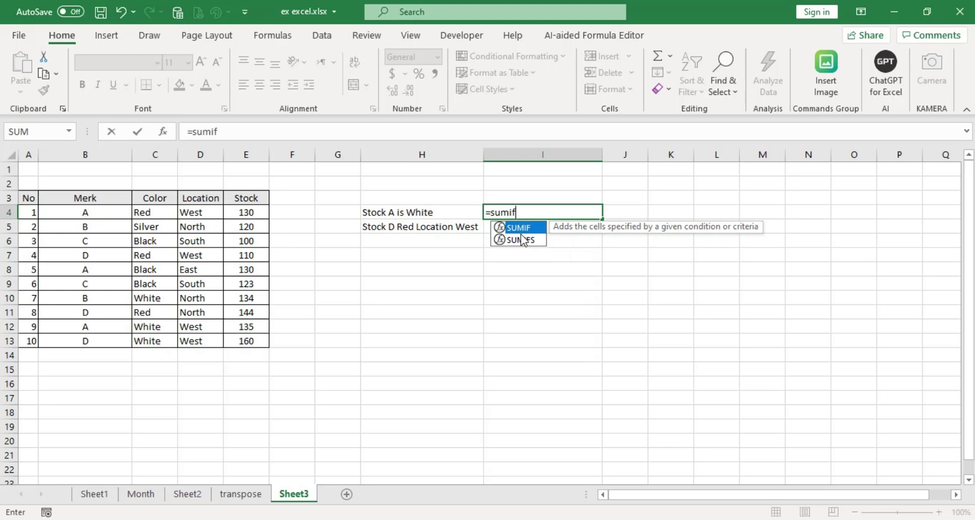
double_click(530, 241)
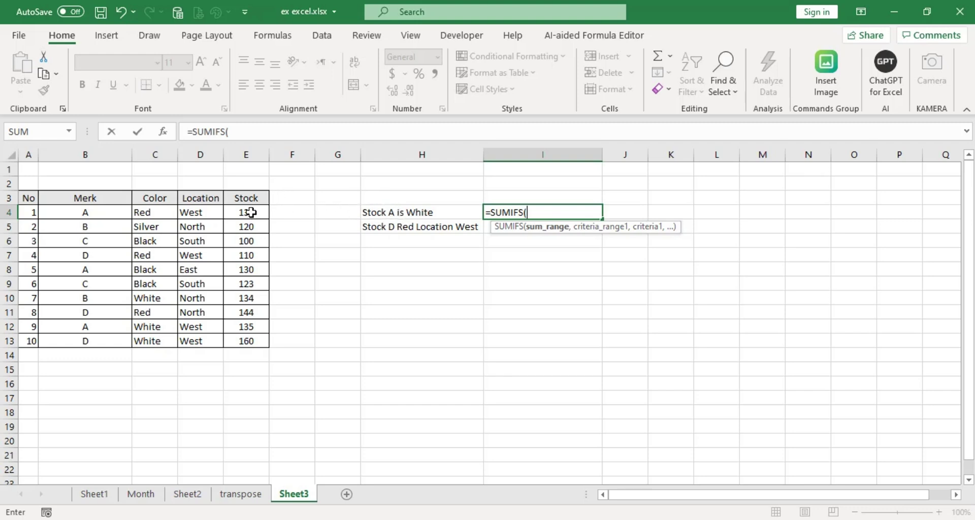
drag(251, 214, 249, 341)
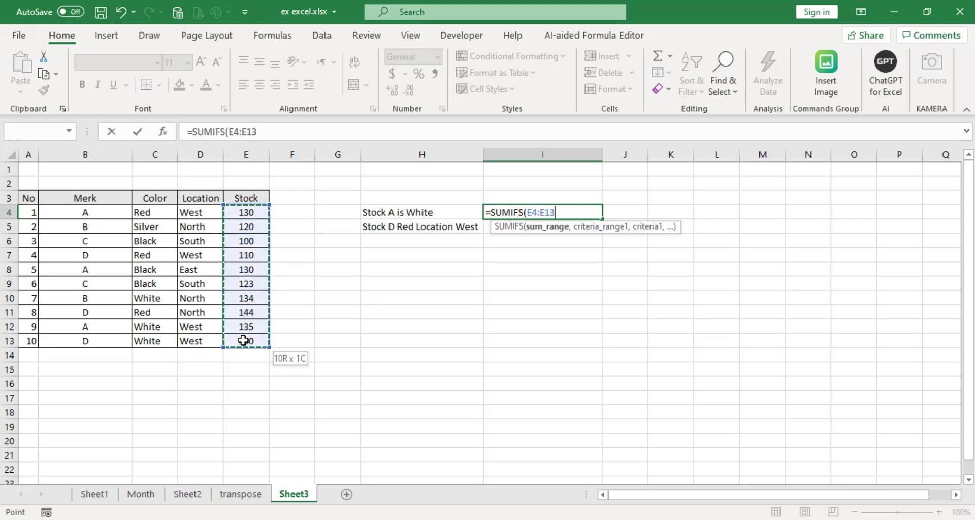
text(,)
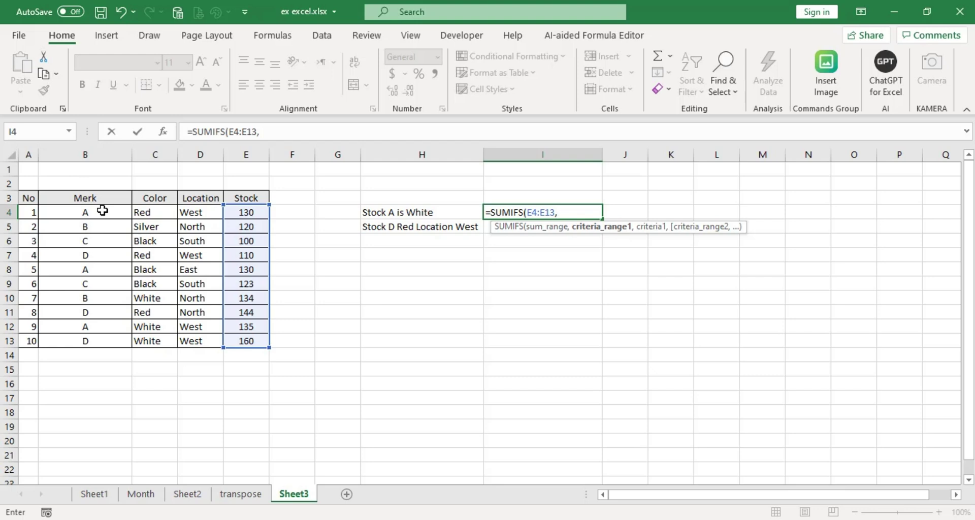
drag(102, 210, 91, 342)
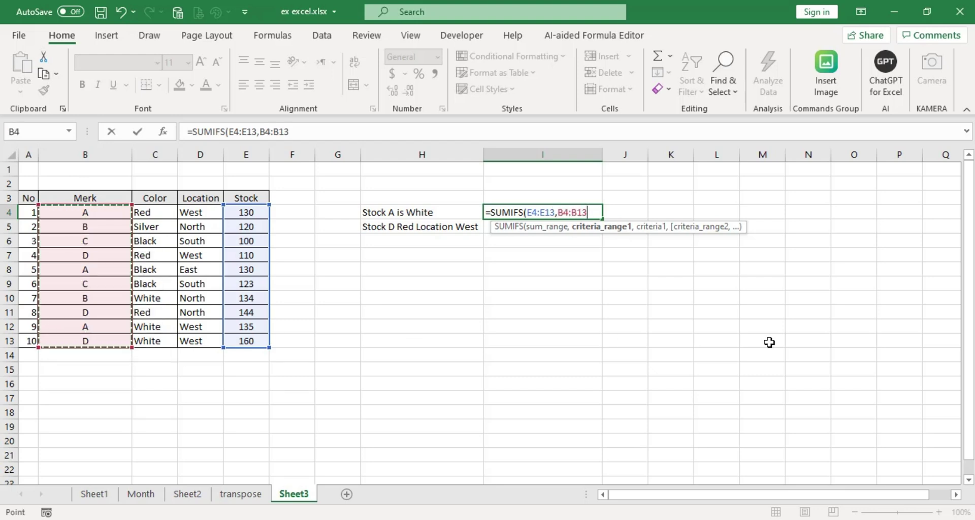
text(,"A)
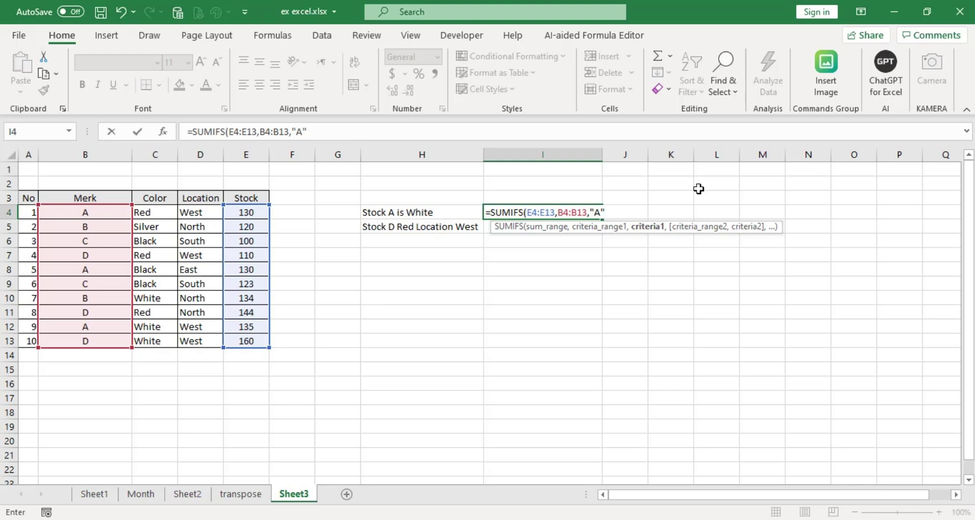
text(,)
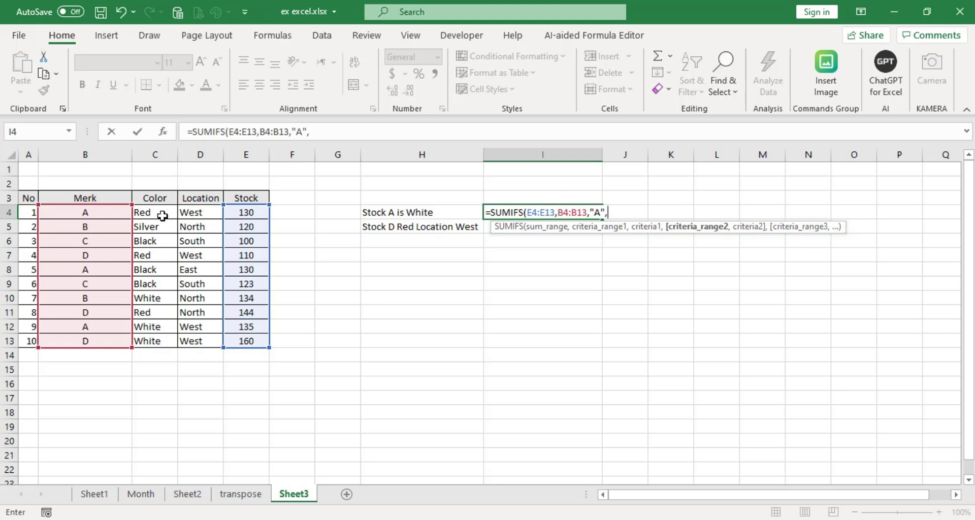
drag(159, 211, 154, 340)
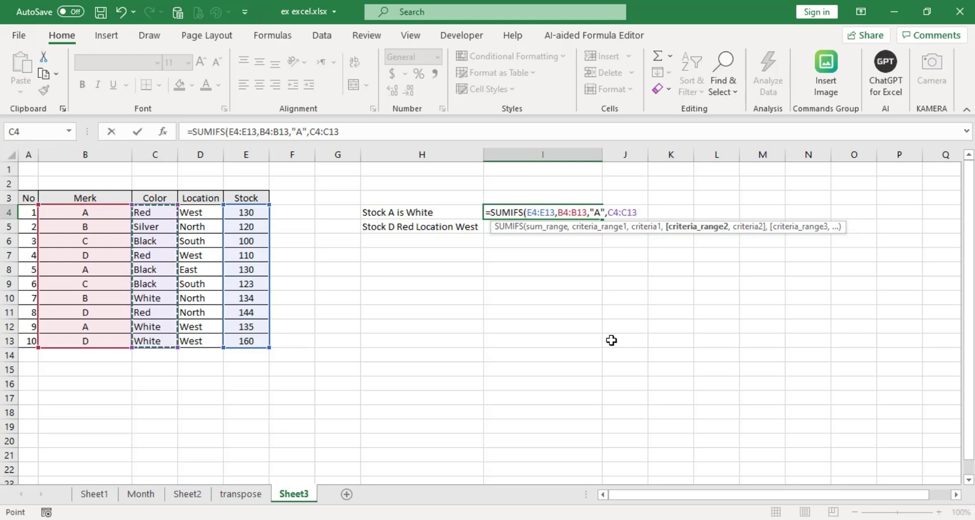
text(,)
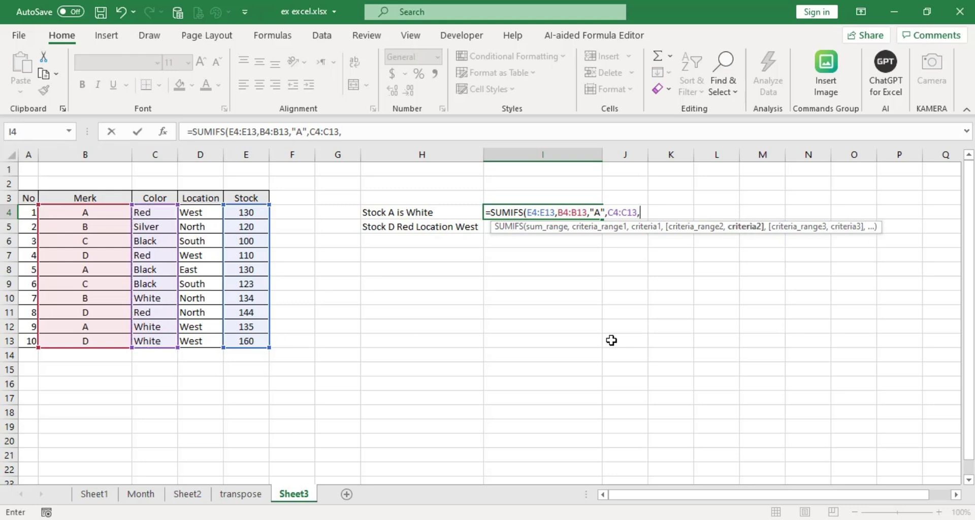
text("White)
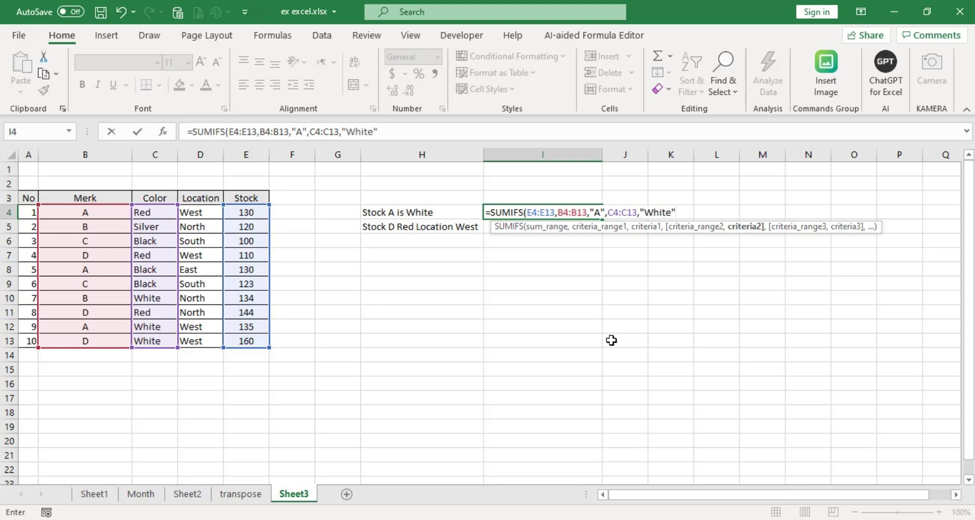
text("))
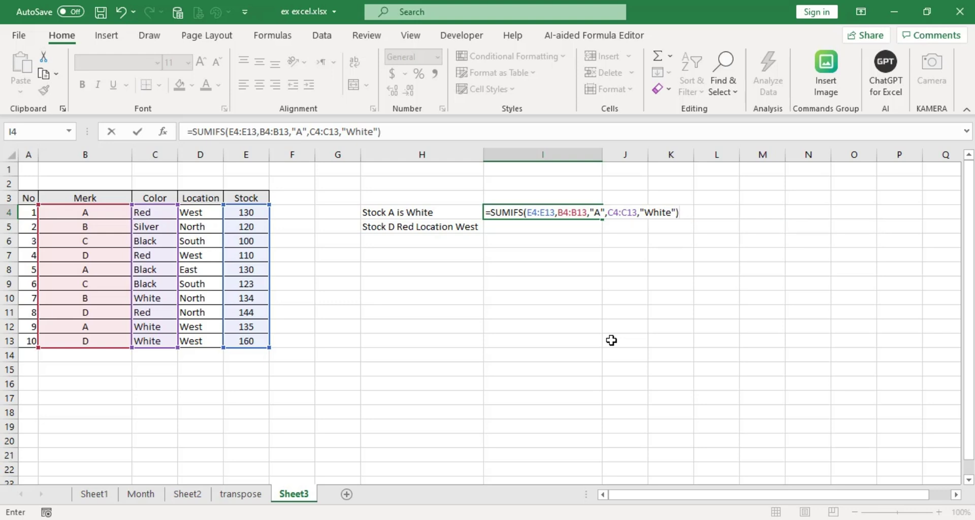
key(Return)
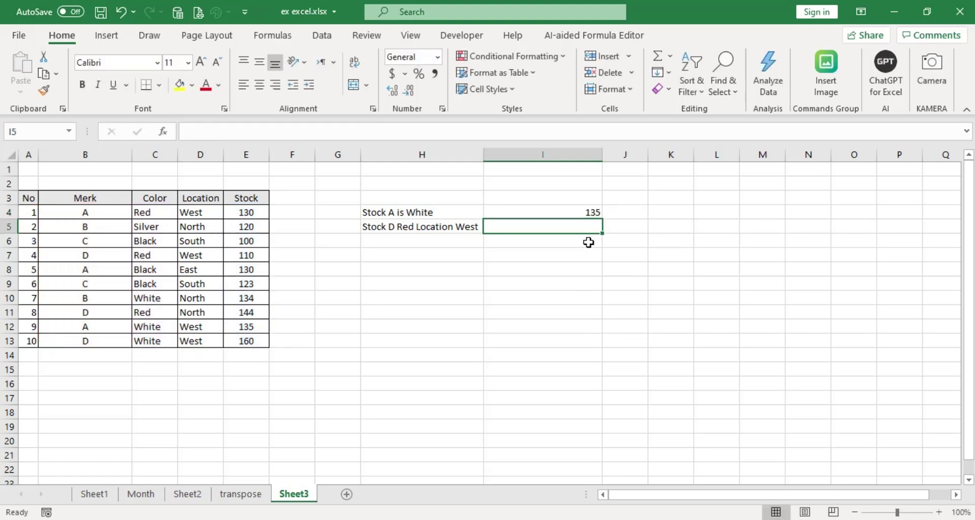
click(587, 212)
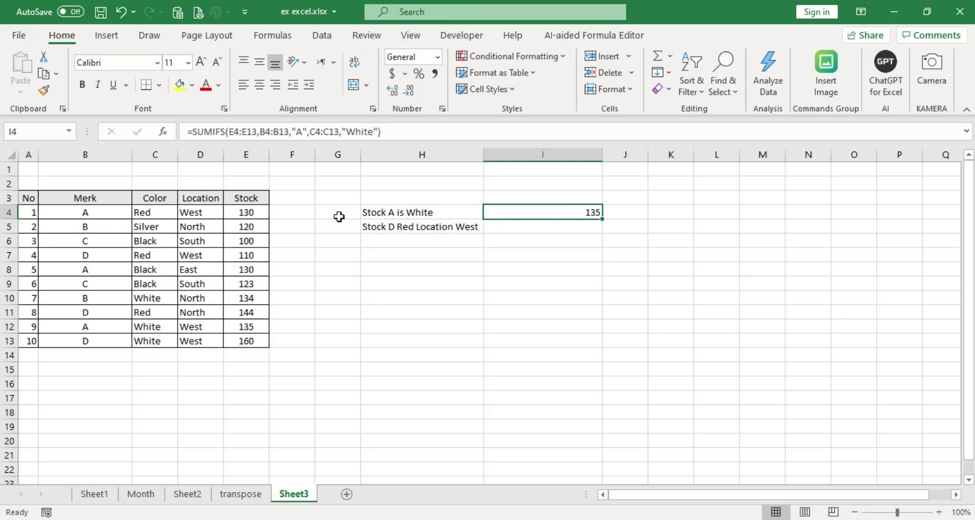
click(89, 326)
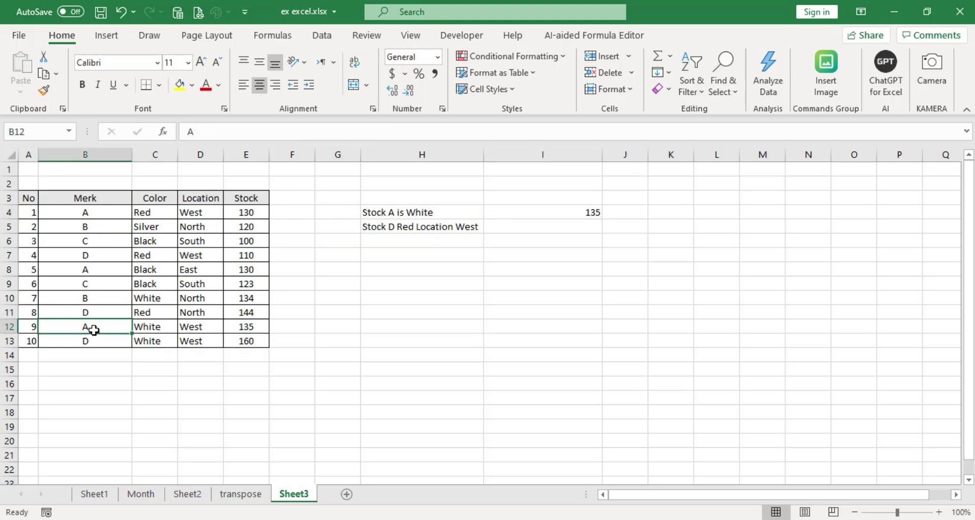
click(155, 326)
click(253, 326)
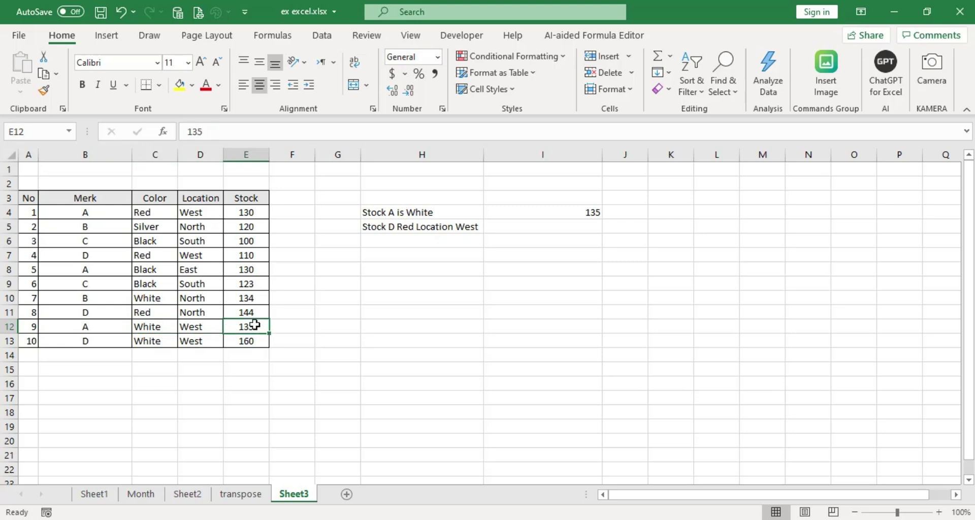
click(589, 213)
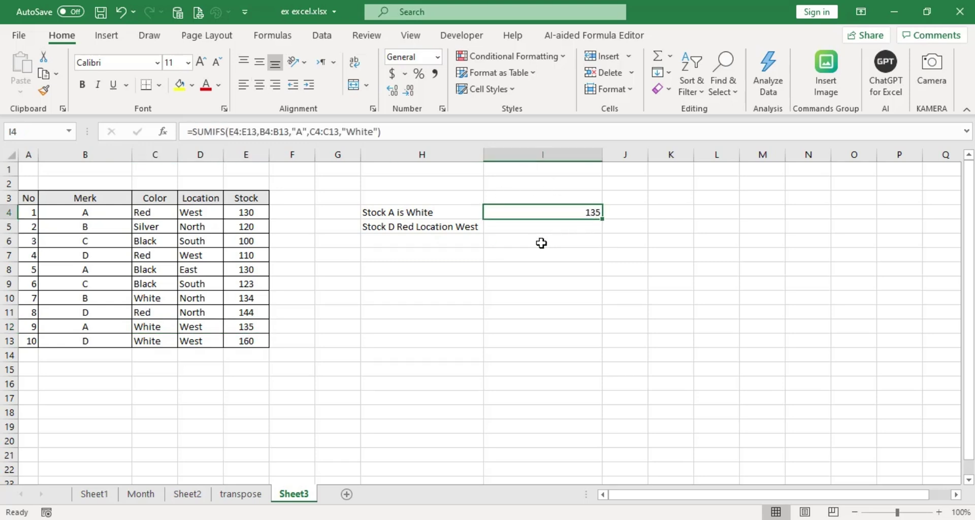
click(545, 227)
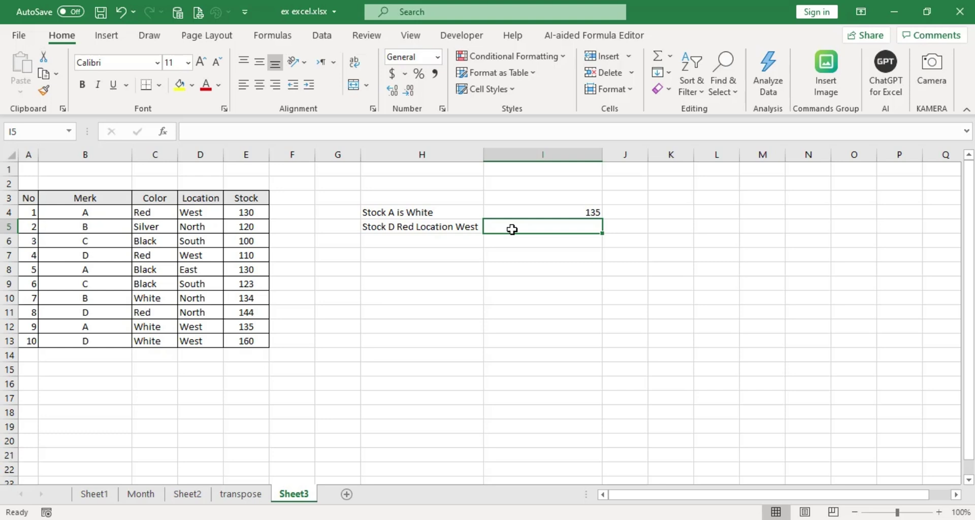
Enter =SUMIFS(E4:E13,B4:B13,"D",C4:C13,"Red",D4:D13,"West") in I5, returning 110.
text(=sumif)
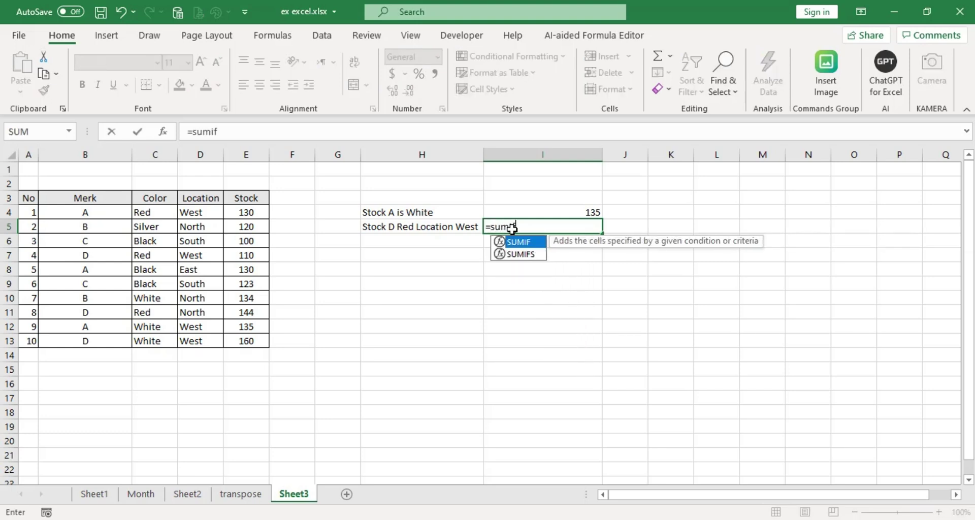
double_click(523, 254)
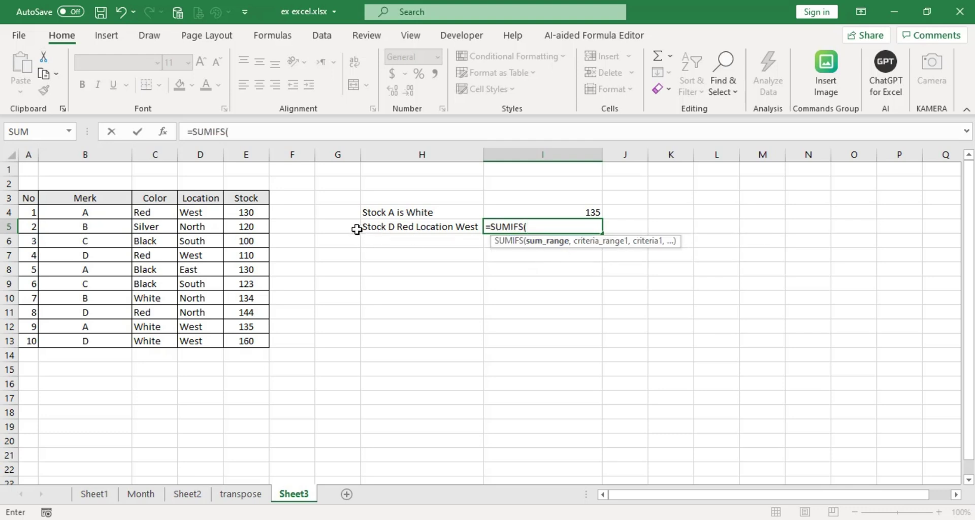
drag(252, 213, 249, 340)
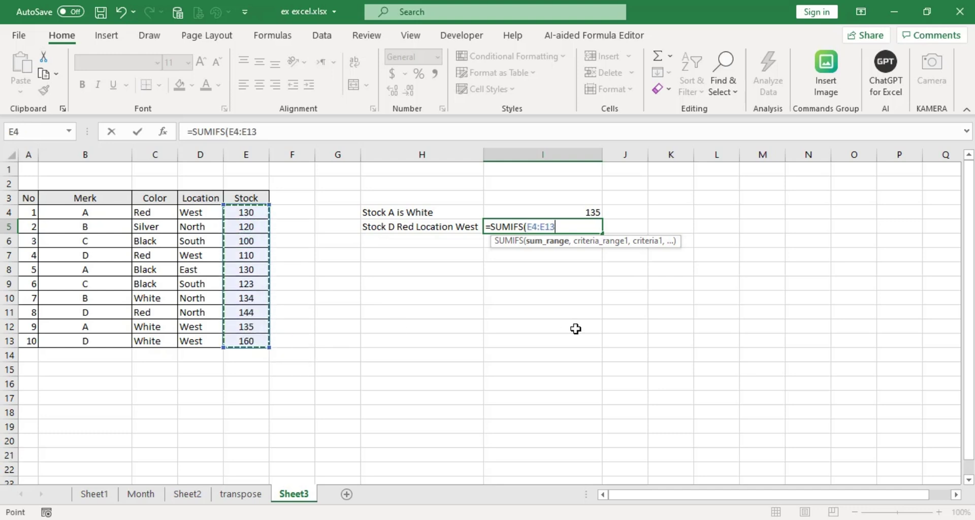
text(,)
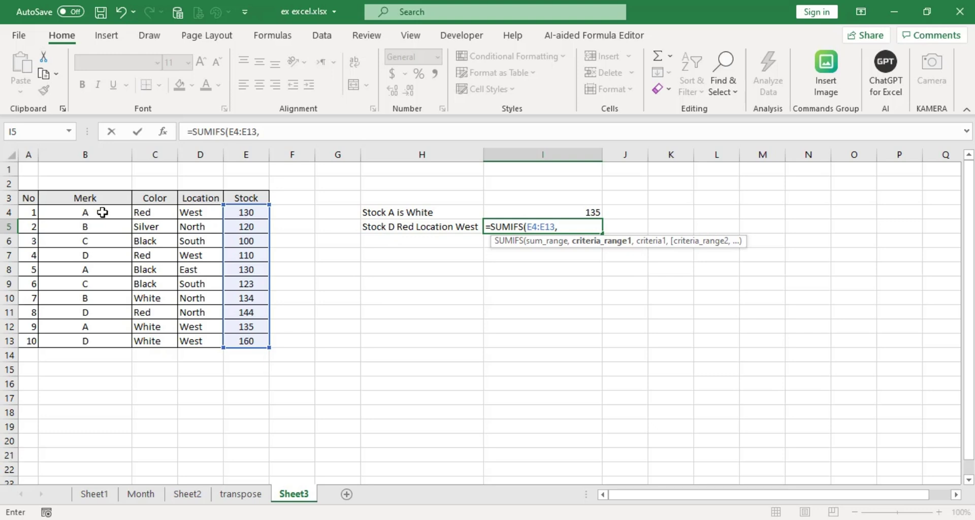
drag(103, 213, 102, 340)
text(,)
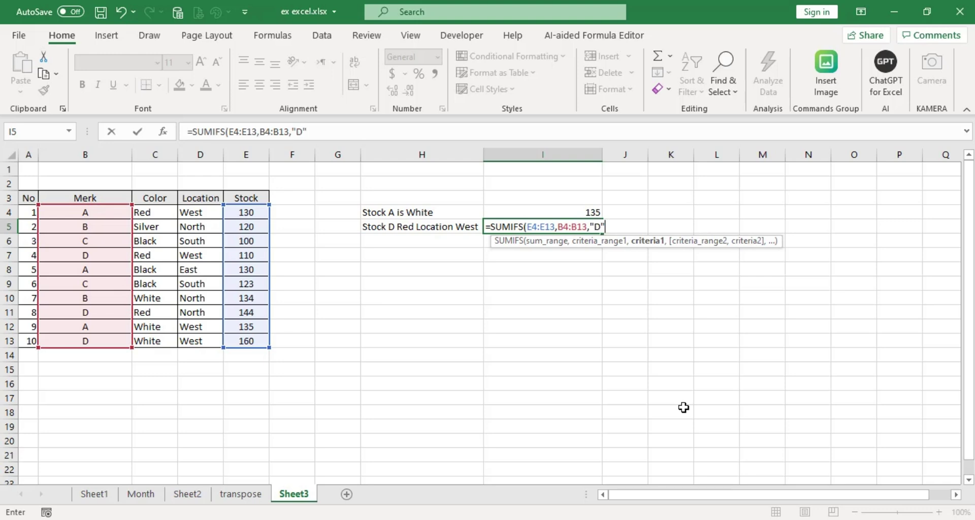
text("D",)
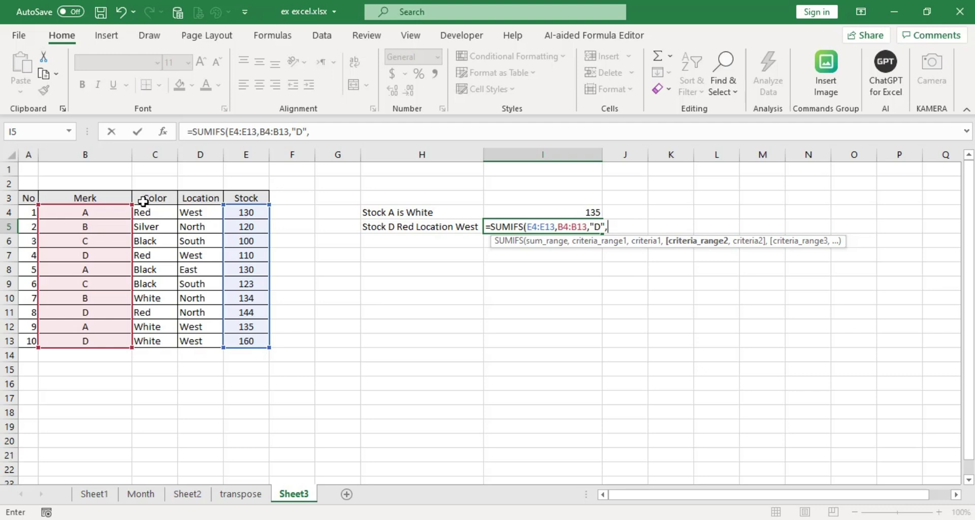
drag(161, 212, 159, 342)
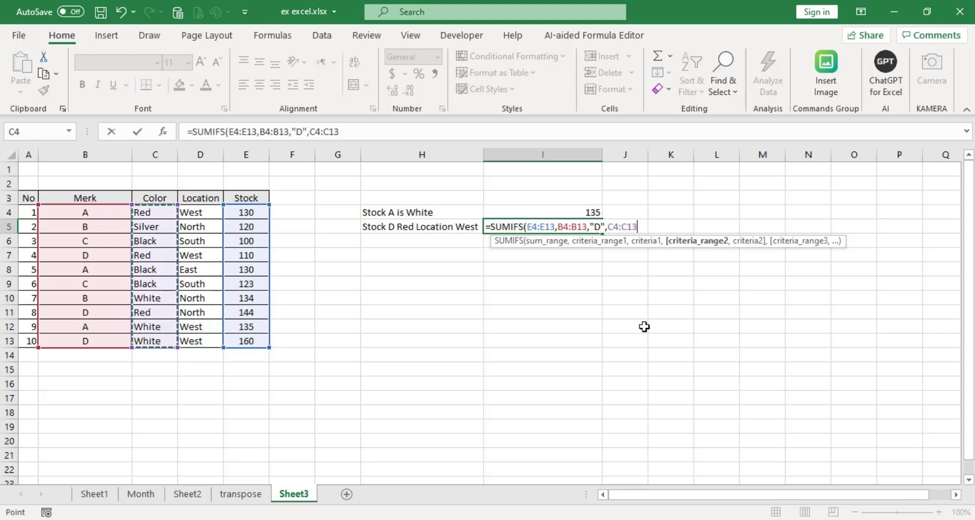
text(,"Re)
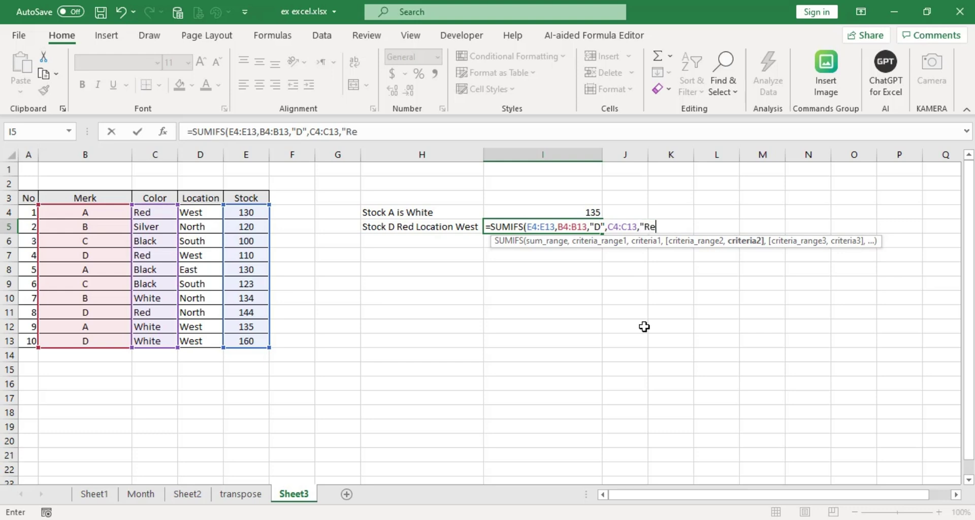
text(d",)
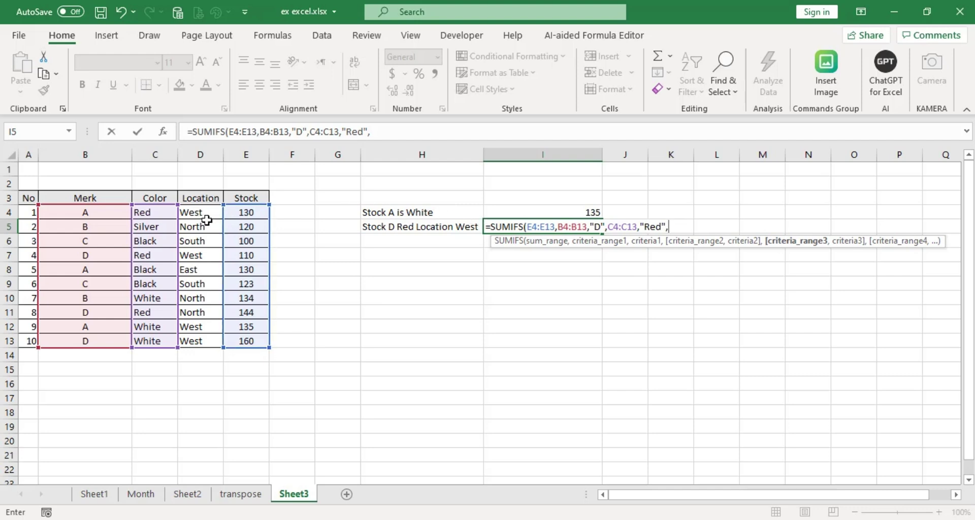
drag(208, 209, 197, 339)
text(,)
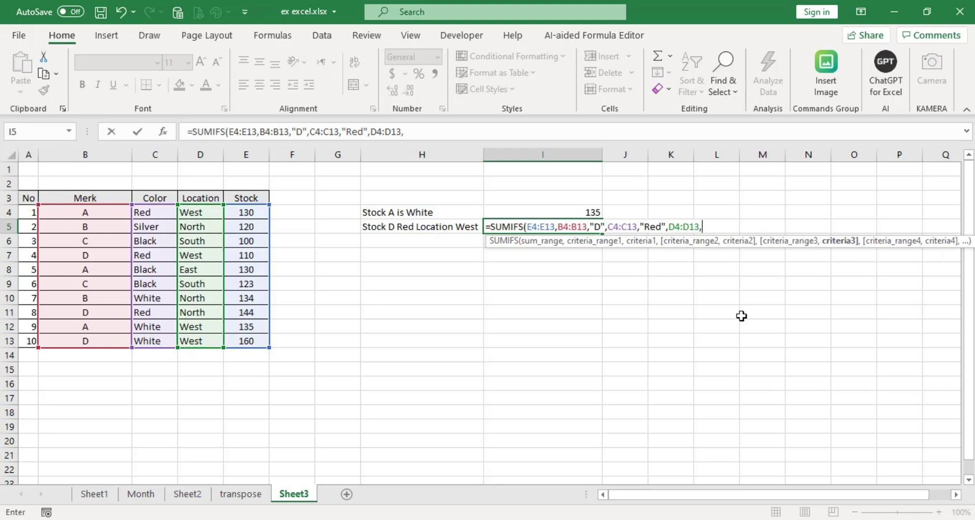
text("West"))
key(Return)
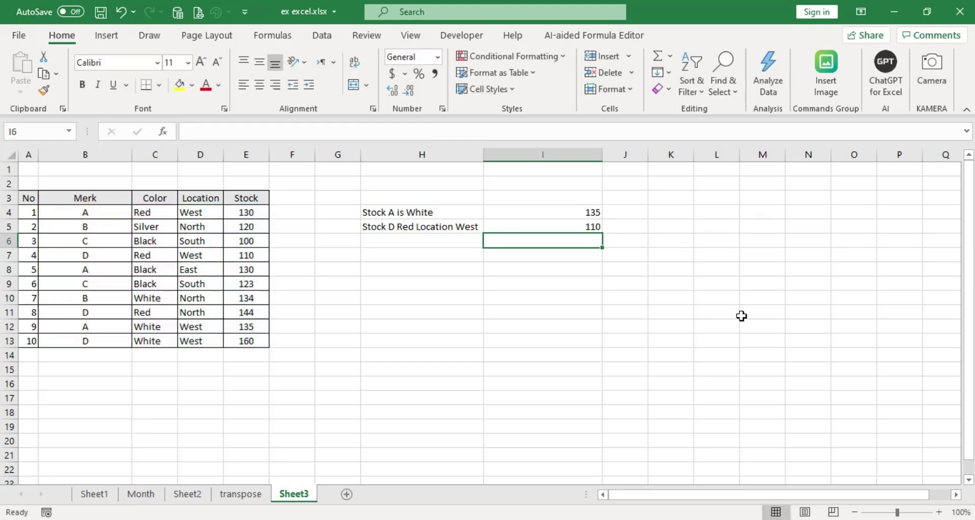
Check I5's 110 against row 7's values: D, Red, West, stock 110.
click(568, 228)
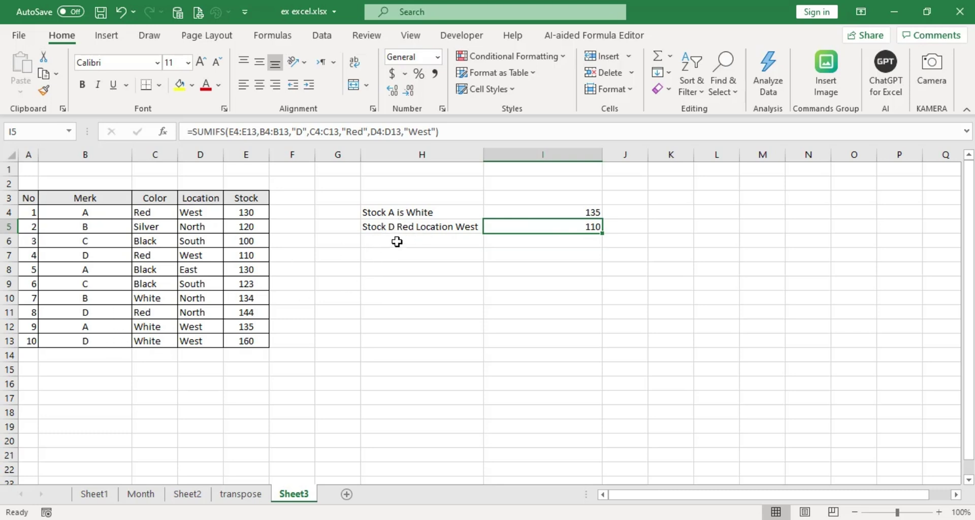
click(91, 255)
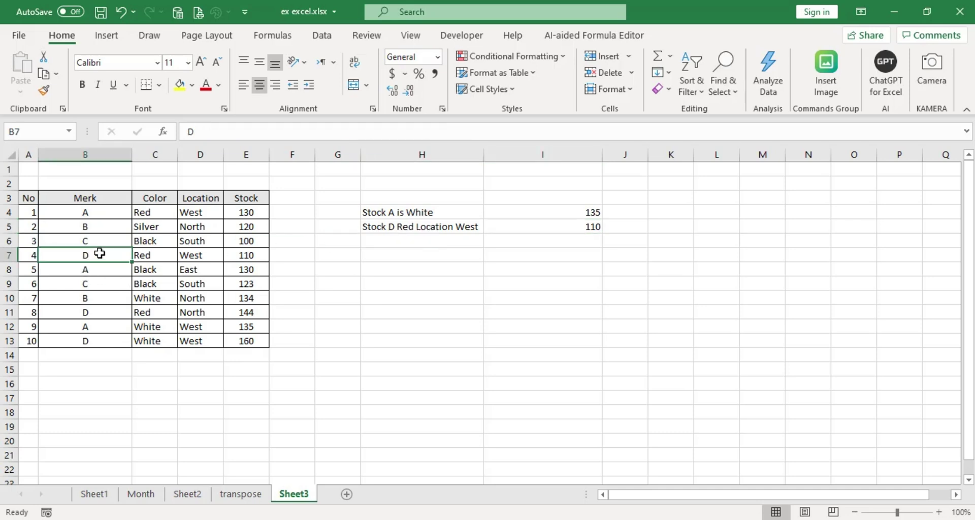
click(162, 255)
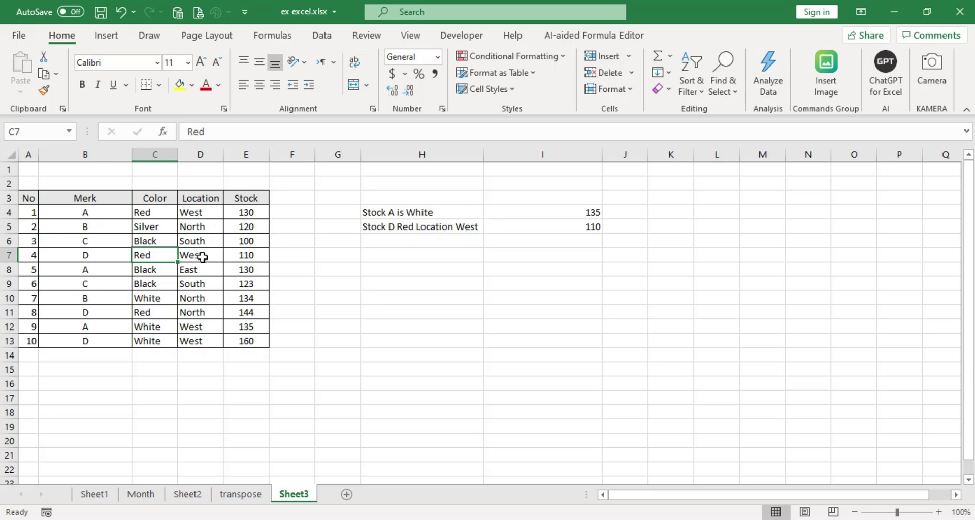
click(205, 255)
click(247, 256)
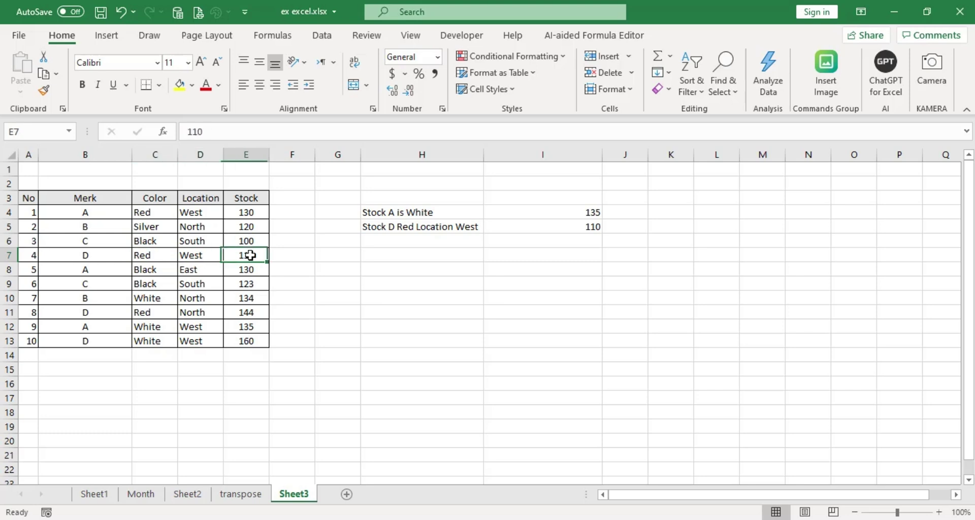
click(598, 229)
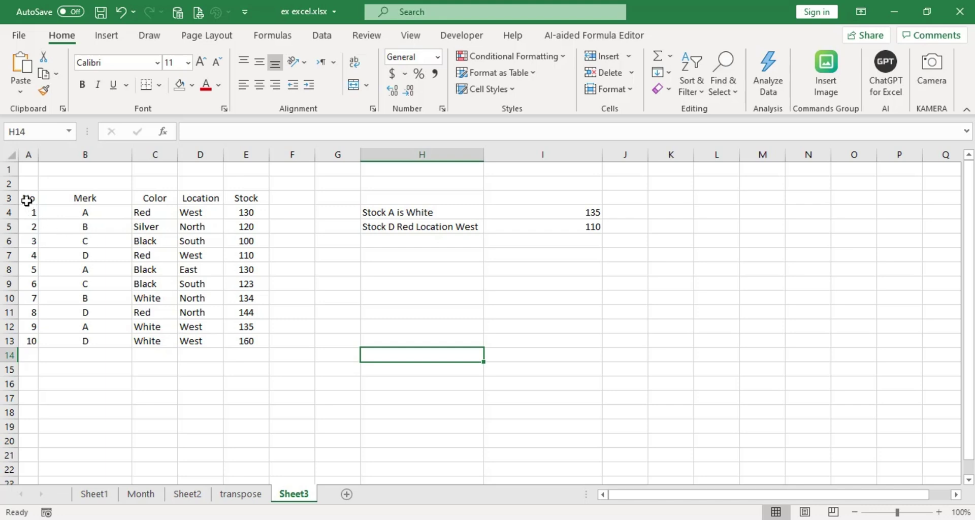
Apply Outline and Inside border presets to A3:E13 through Format Cells.
drag(27, 200, 248, 343)
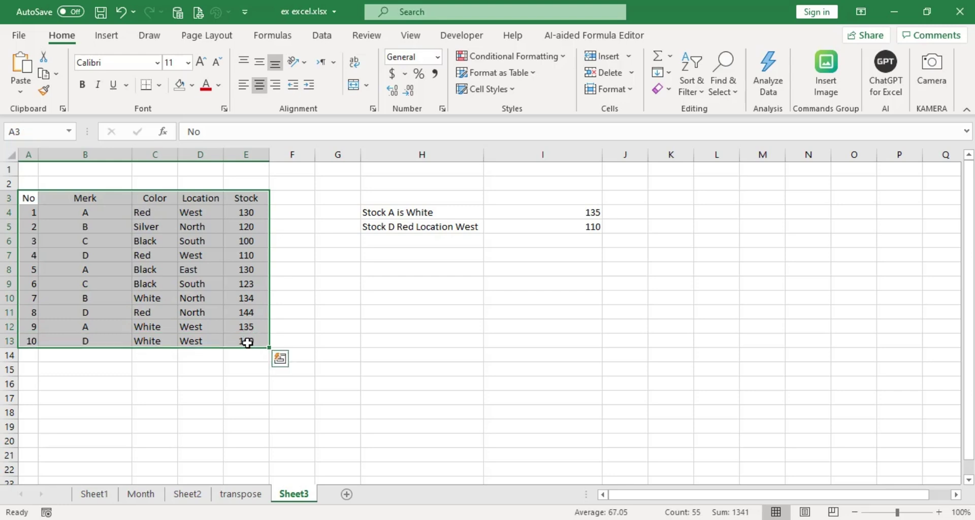
click(28, 198)
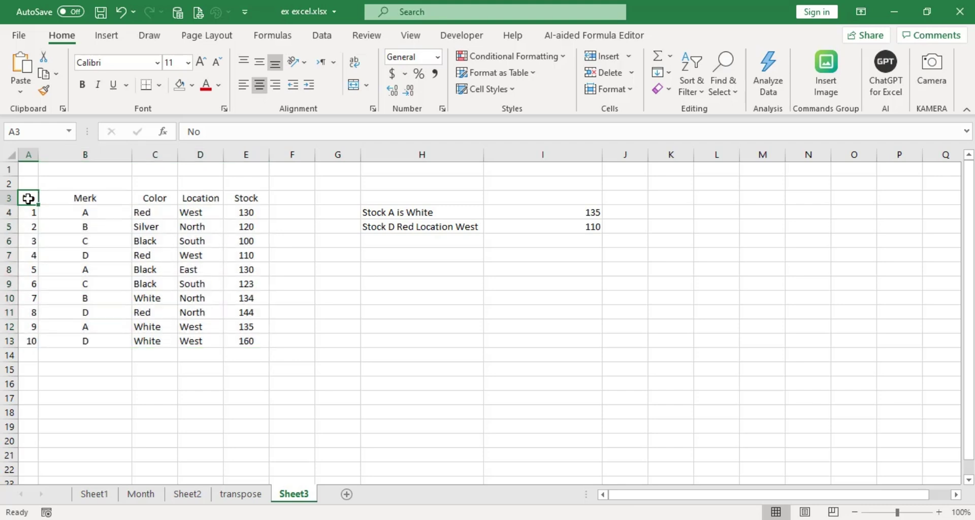
drag(28, 199, 238, 346)
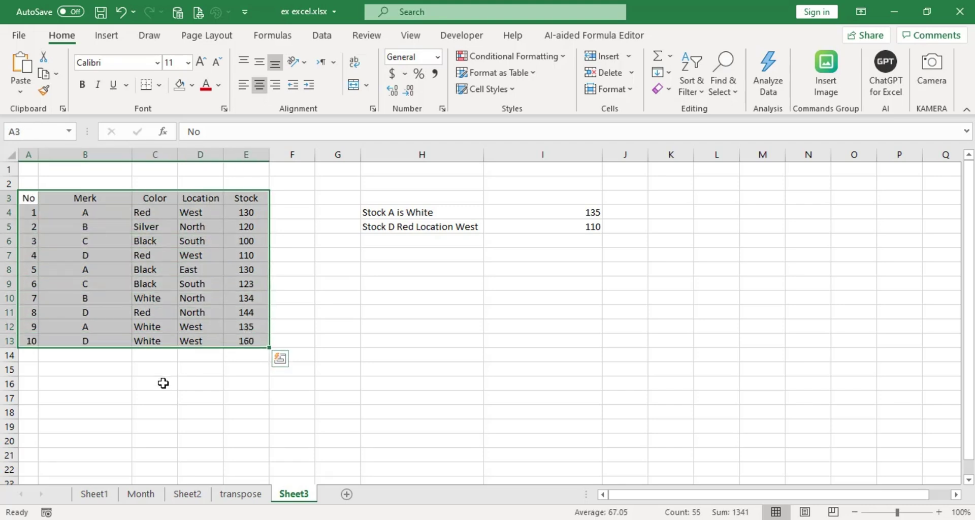
right_click(187, 270)
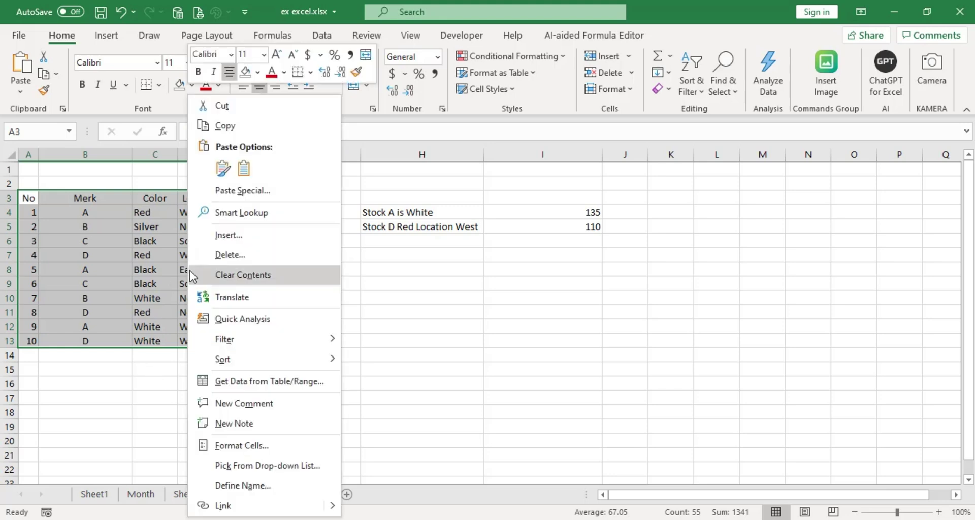
click(251, 448)
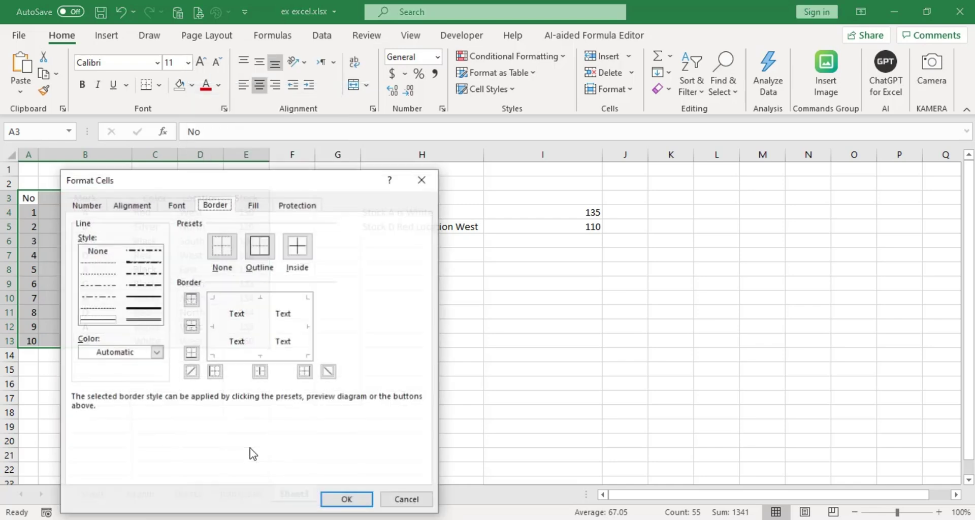
click(420, 187)
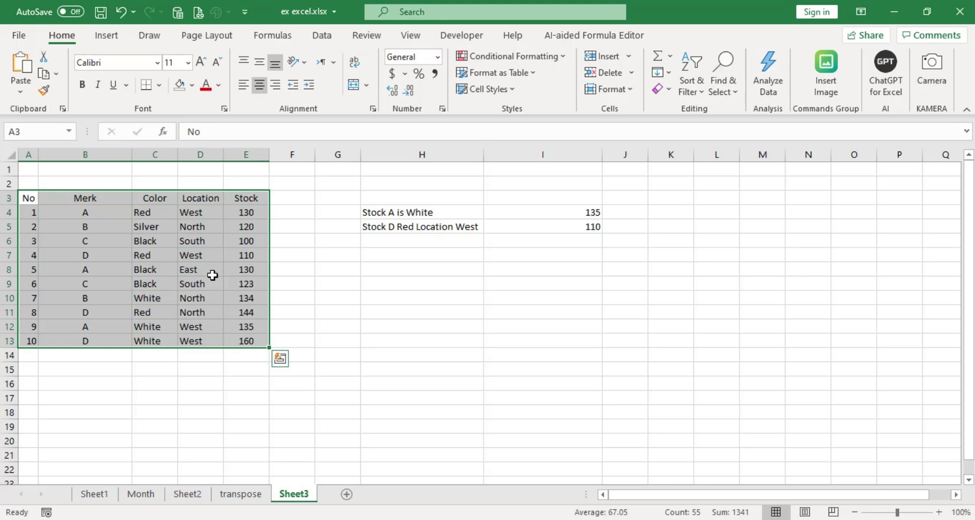
key(ctrl+1)
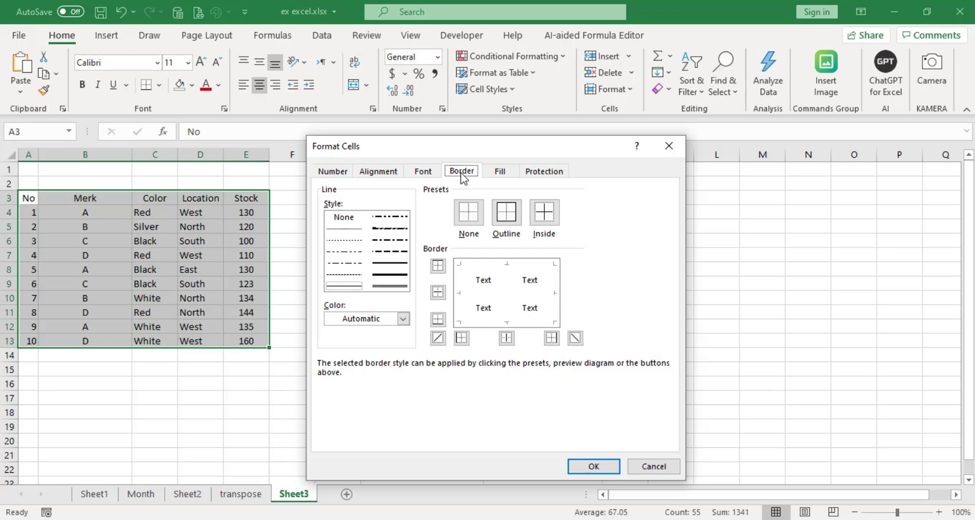
click(505, 216)
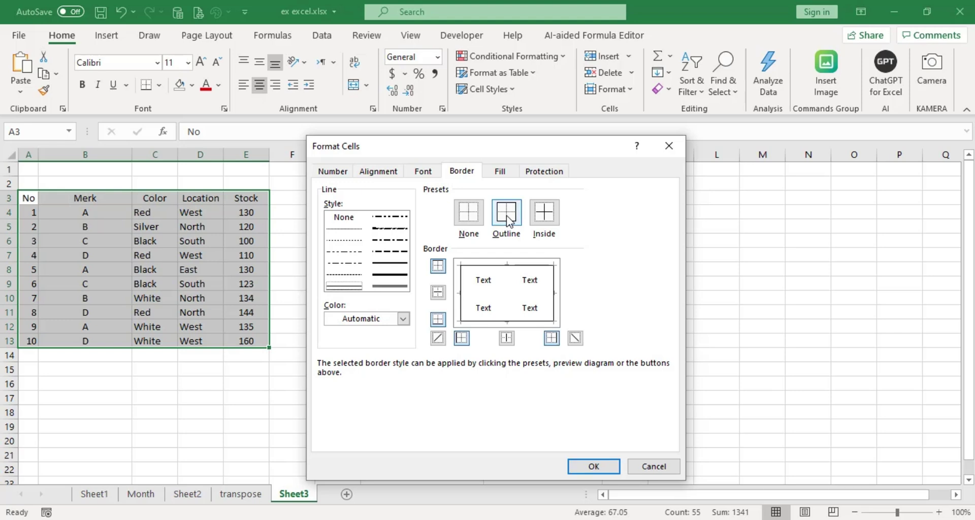
click(549, 217)
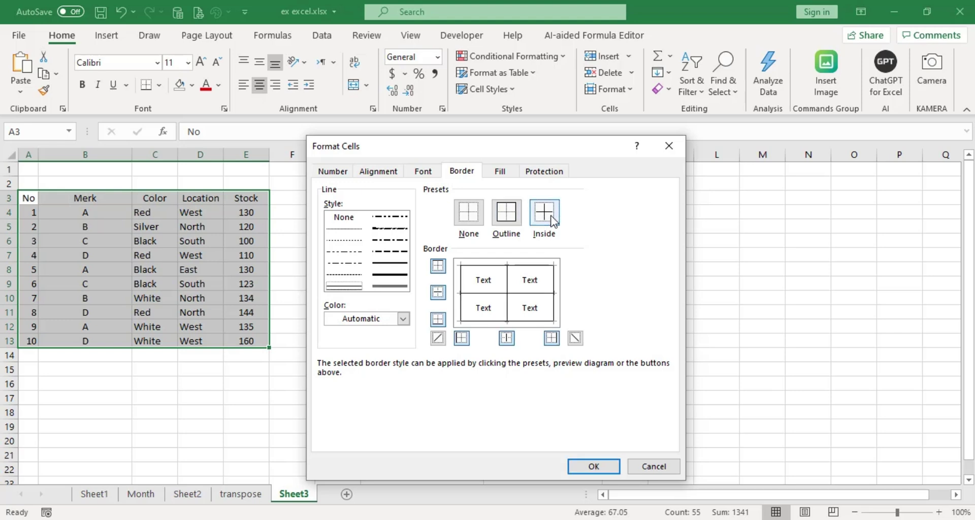
click(602, 467)
click(601, 468)
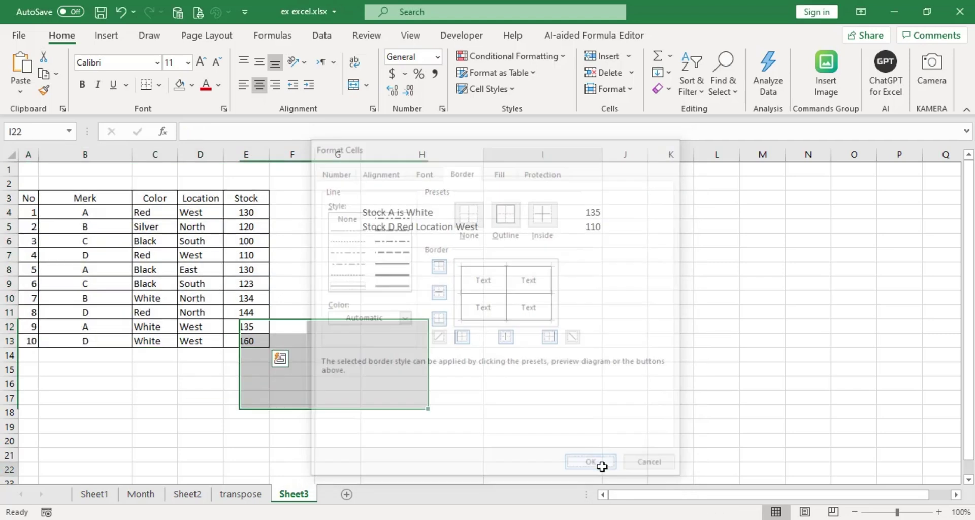
click(348, 346)
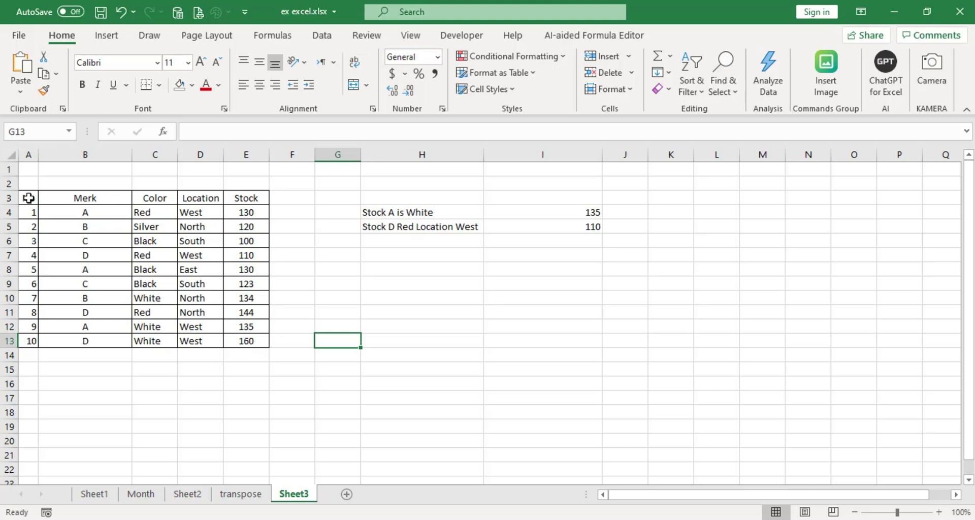
Add a double-line bottom border to header row A3:E3 through Format Cells.
drag(29, 198, 247, 200)
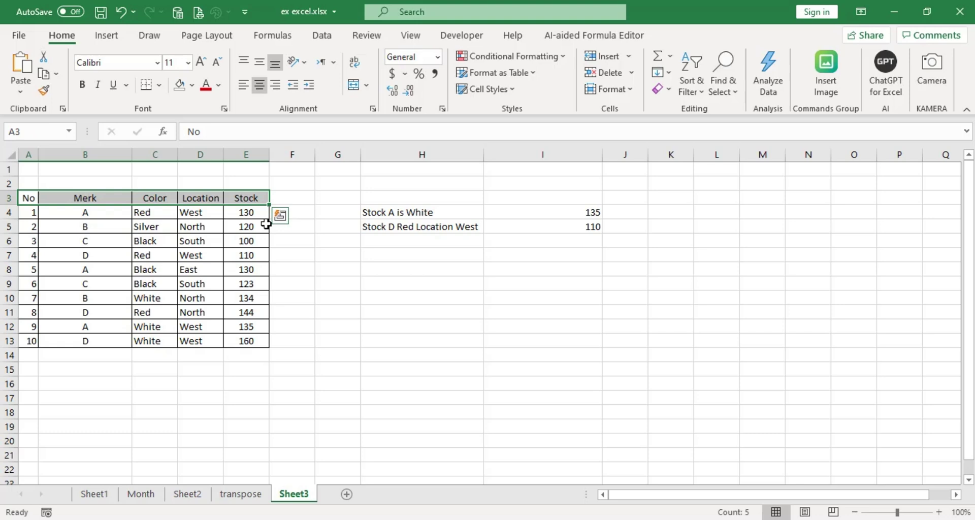
right_click(255, 198)
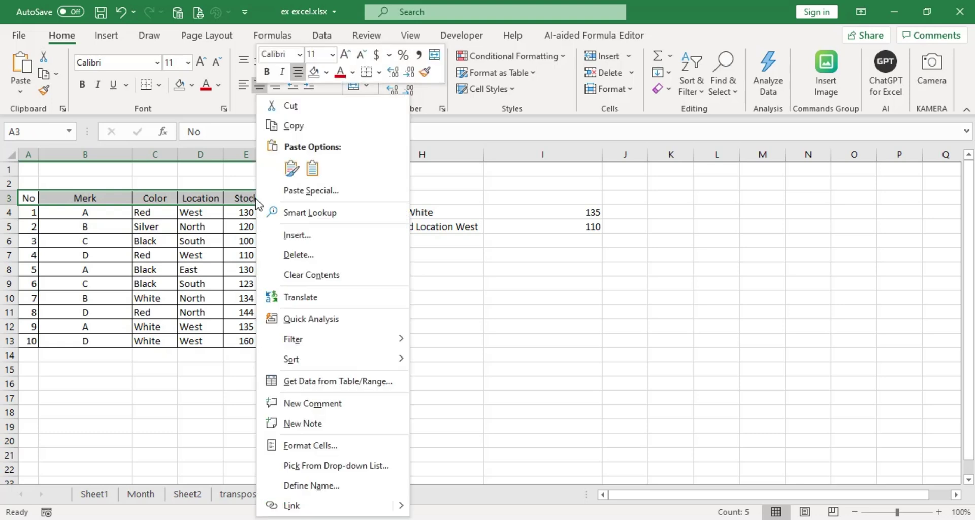
click(310, 445)
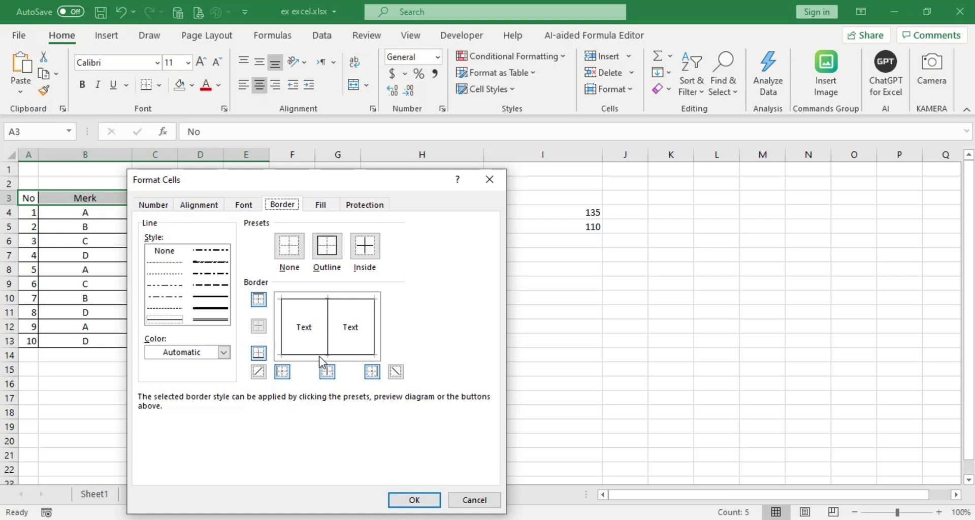
click(210, 320)
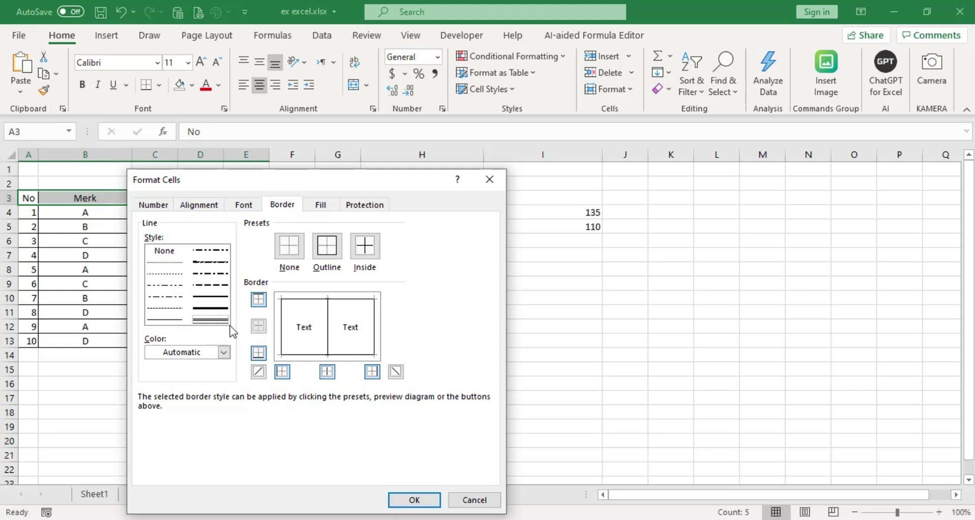
click(302, 356)
click(415, 499)
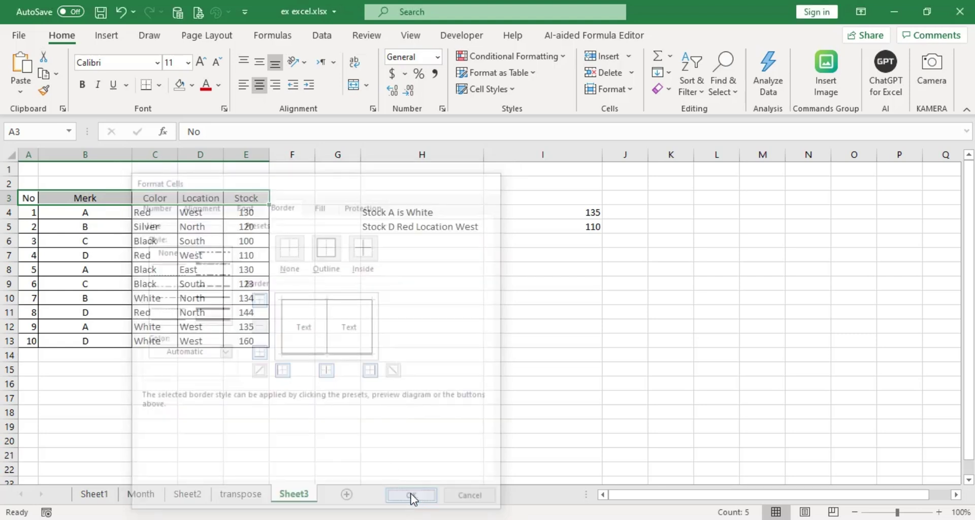
click(420, 301)
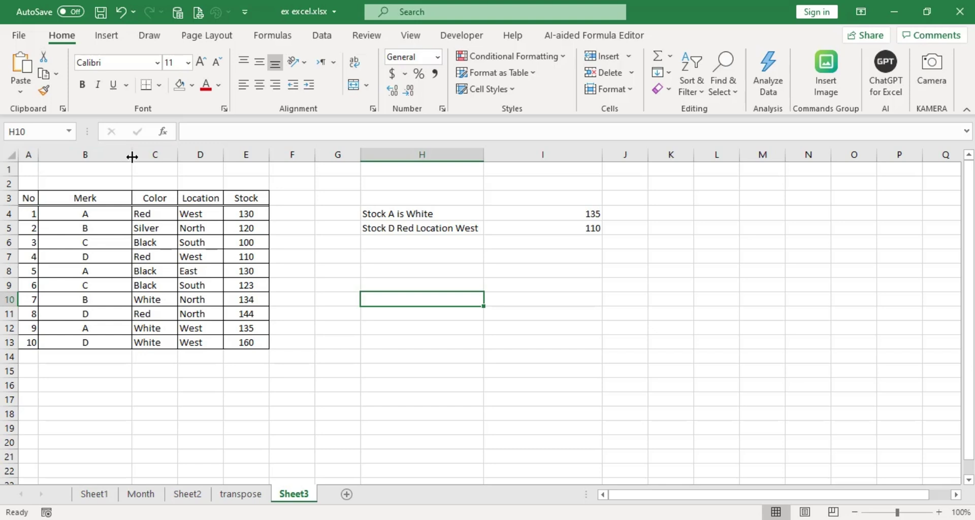
Widen column B (Merk) and leave row 4 at its original height.
drag(132, 157, 104, 156)
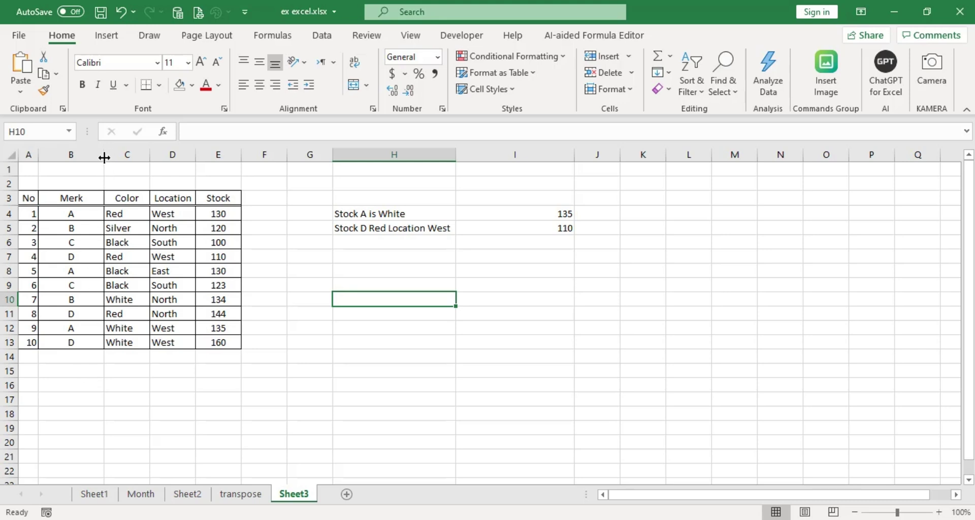
drag(104, 156, 151, 157)
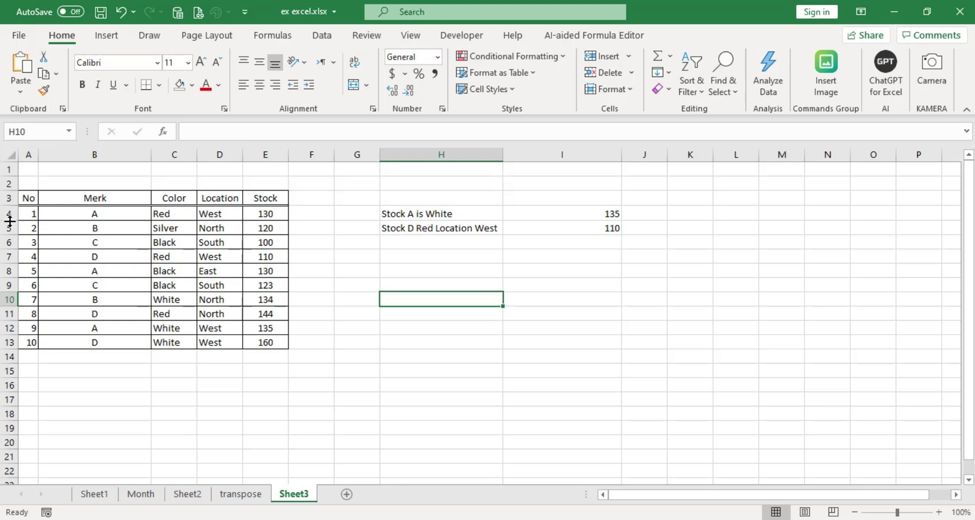
drag(11, 221, 10, 234)
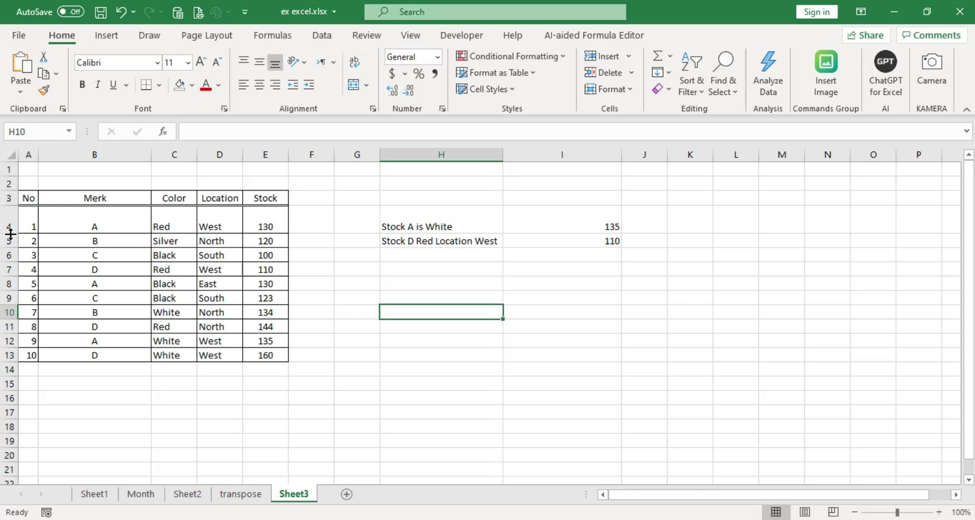
drag(10, 232, 12, 216)
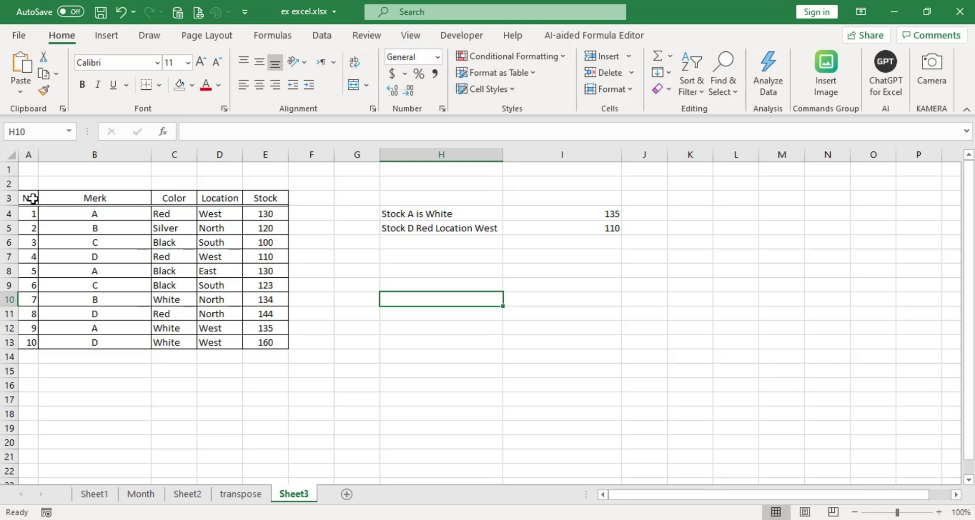
drag(27, 198, 274, 198)
Fill header row A3:E3, No through Stock, with orange.
click(192, 88)
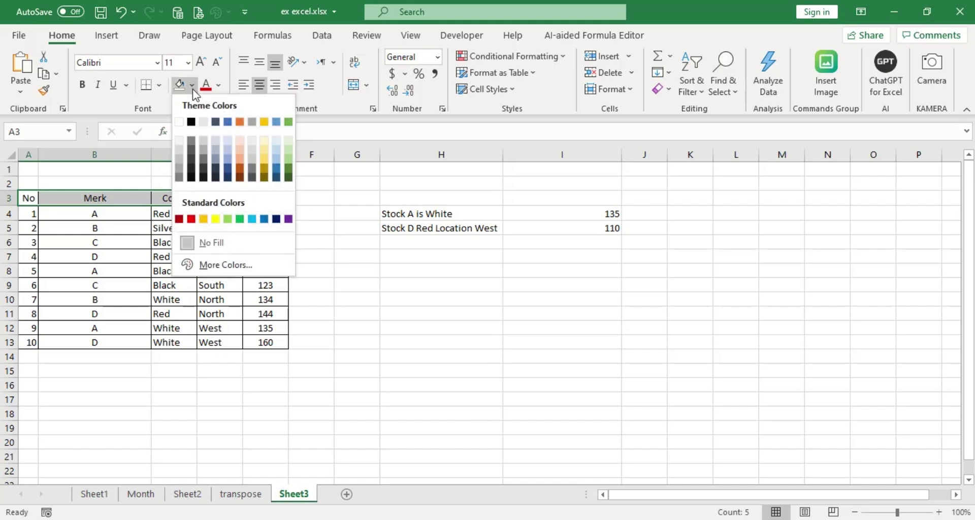
click(240, 122)
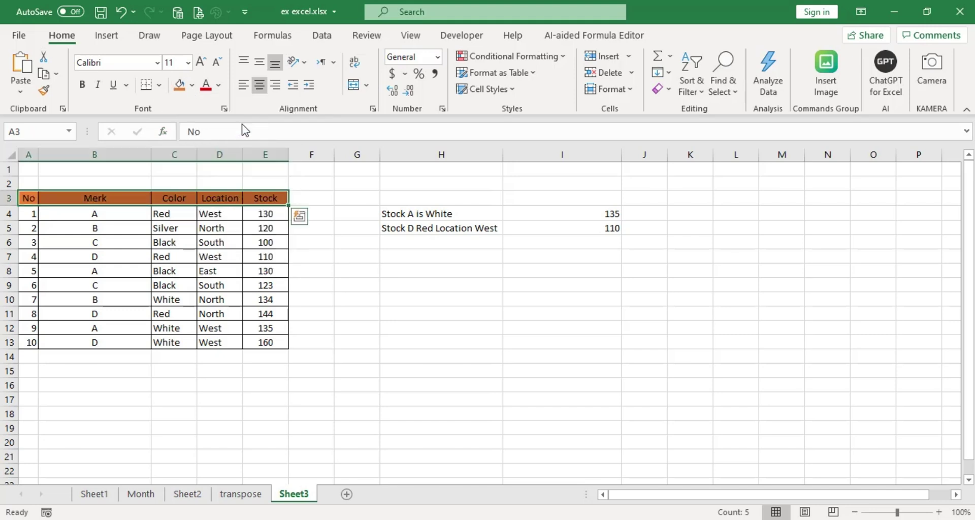
click(319, 285)
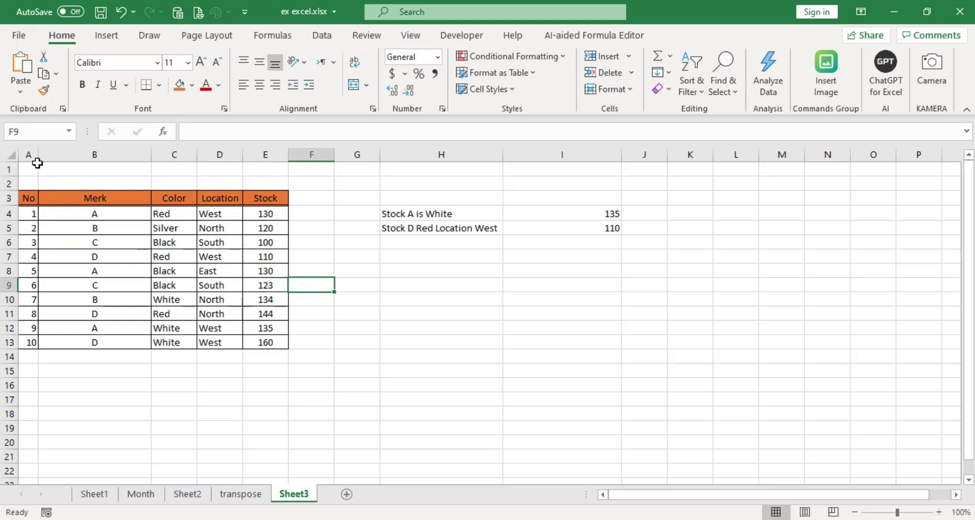
Merge and centre A1:E1 and enter the title XXX.
click(23, 169)
drag(62, 169, 270, 166)
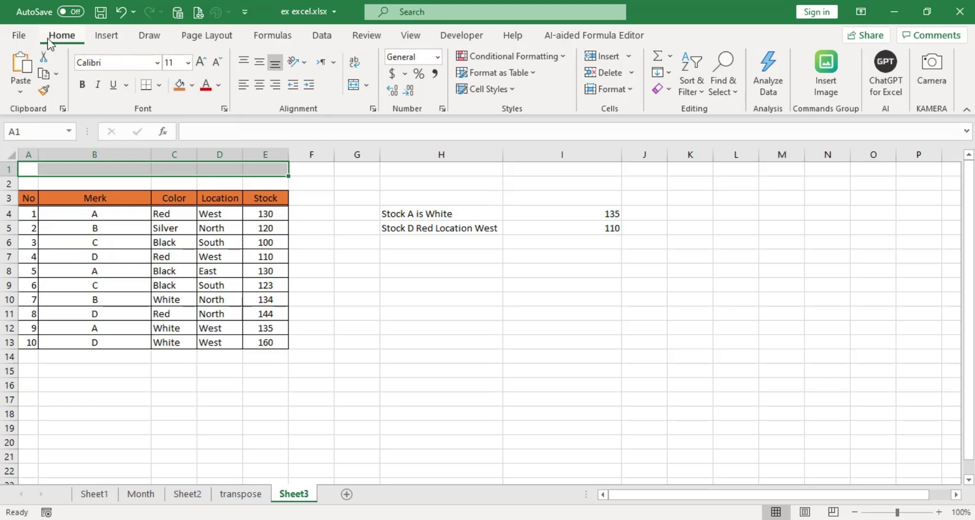
click(367, 90)
click(389, 108)
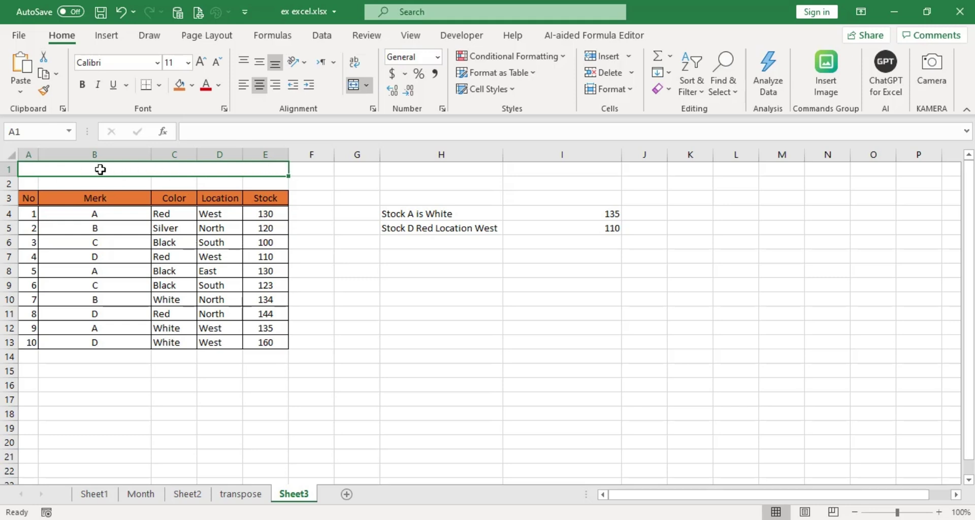
text(XXX)
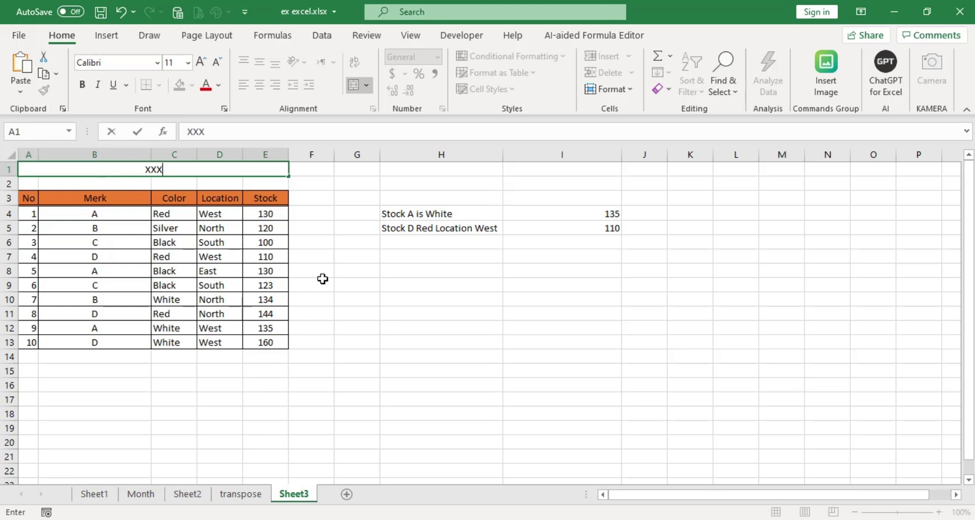
click(368, 338)
Format the XXX title as bold Times New Roman, size 20.
click(193, 172)
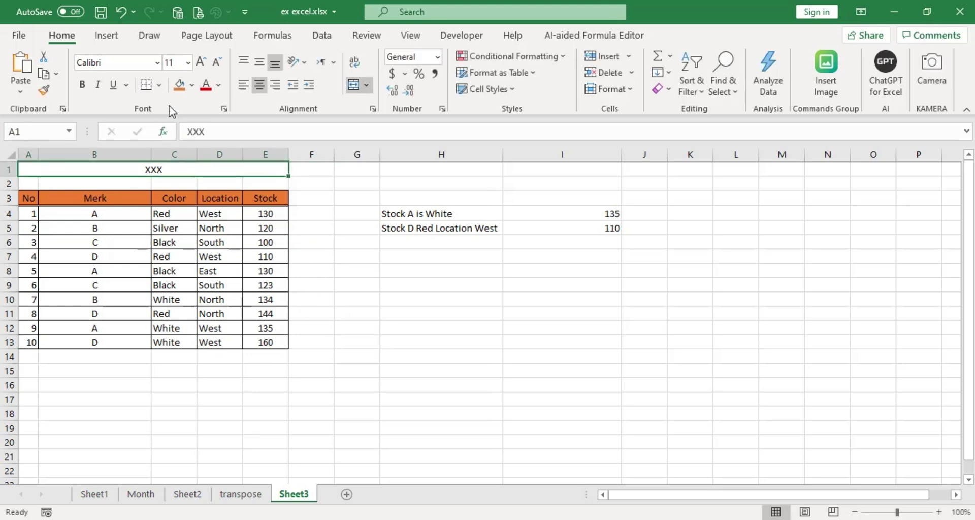
click(188, 62)
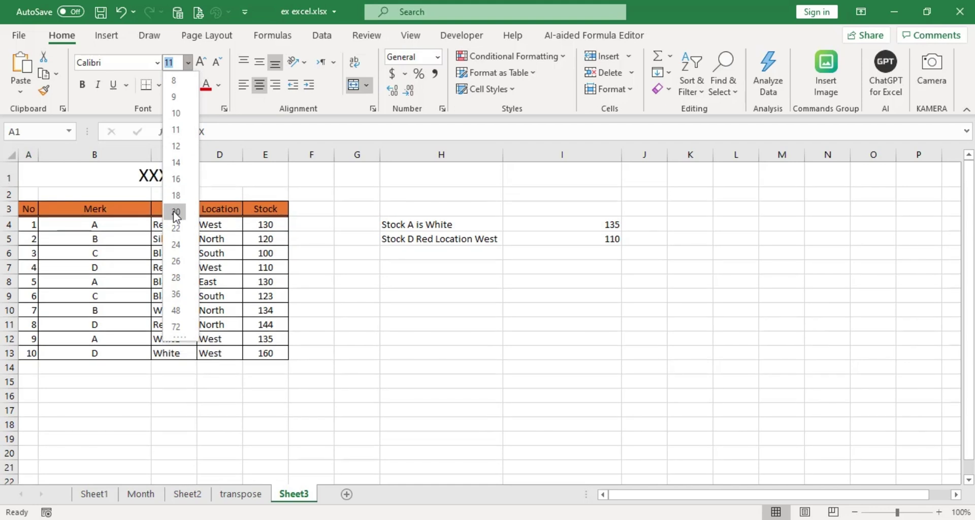
click(176, 211)
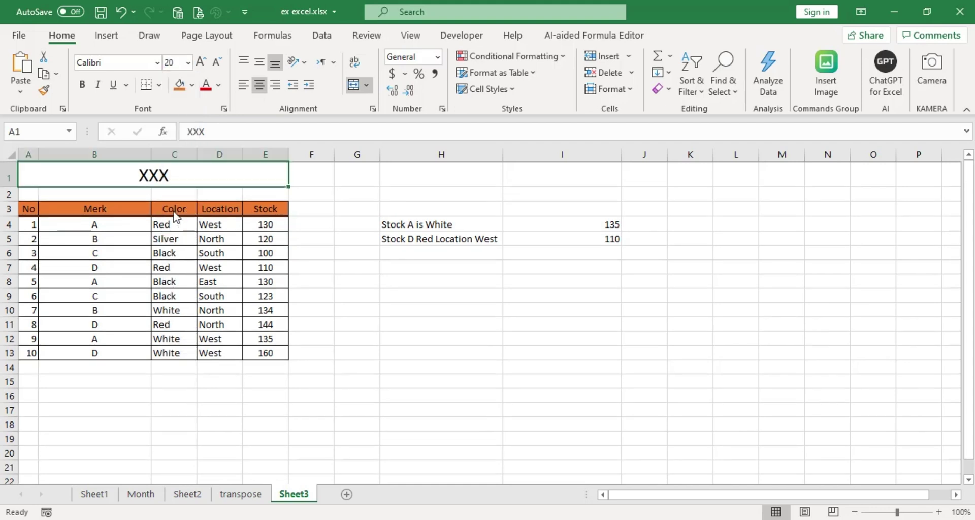
click(157, 63)
text(T)
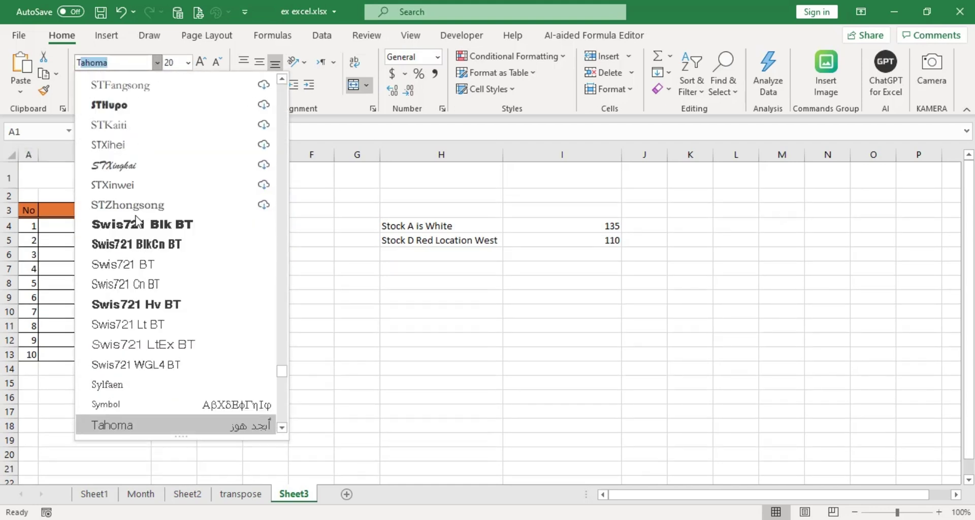
text(imes New R)
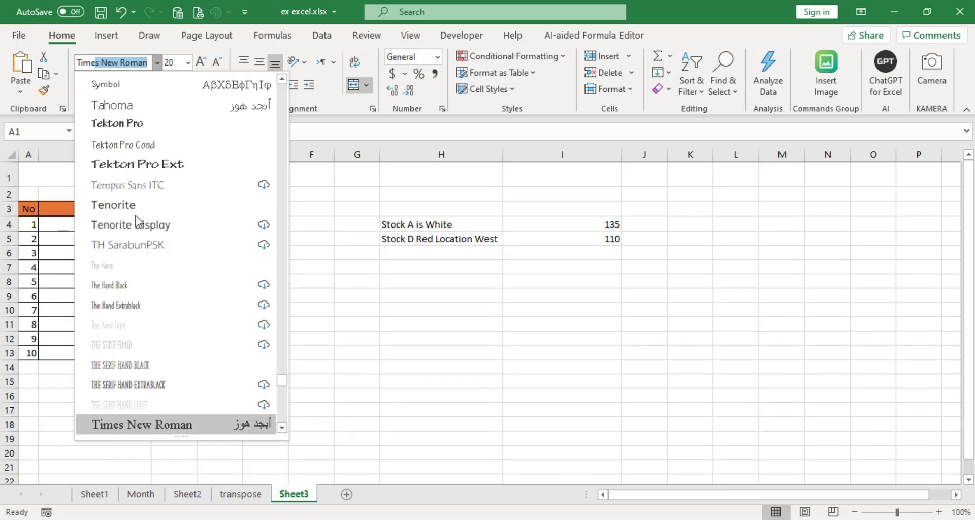
key(Return)
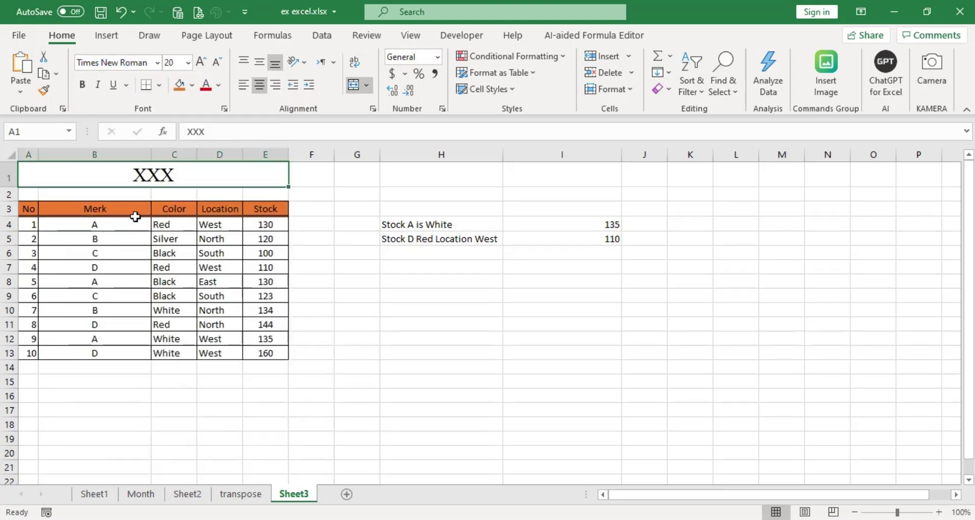
click(83, 86)
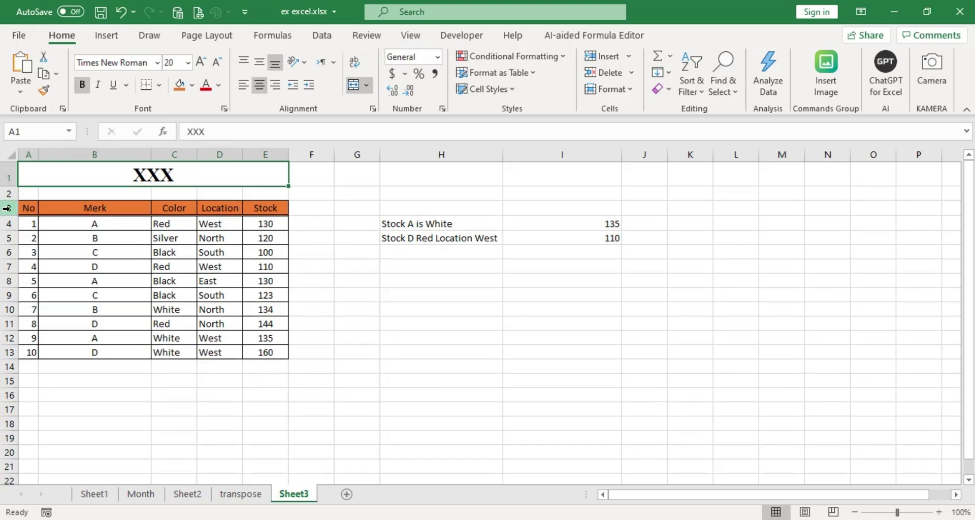
click(31, 208)
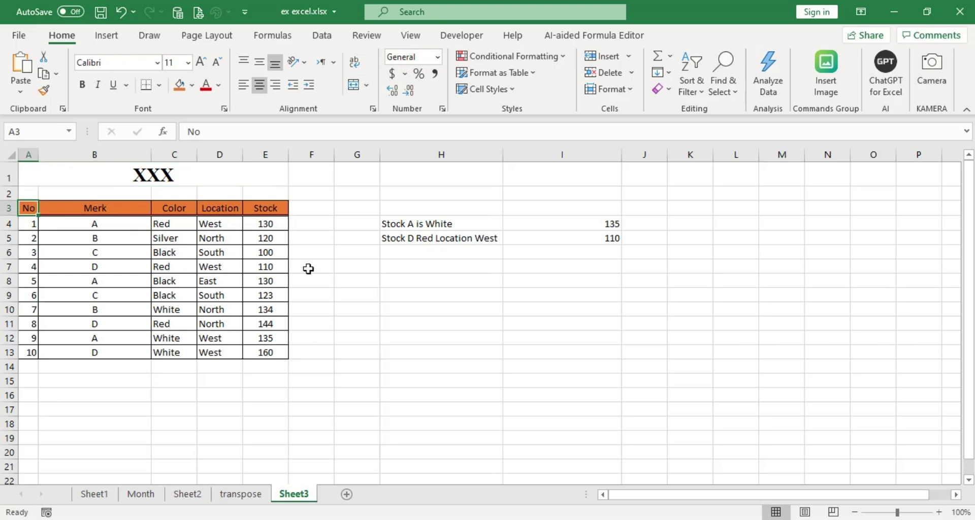
Make the A3:E3 header text, No through Stock, white.
drag(26, 206, 277, 207)
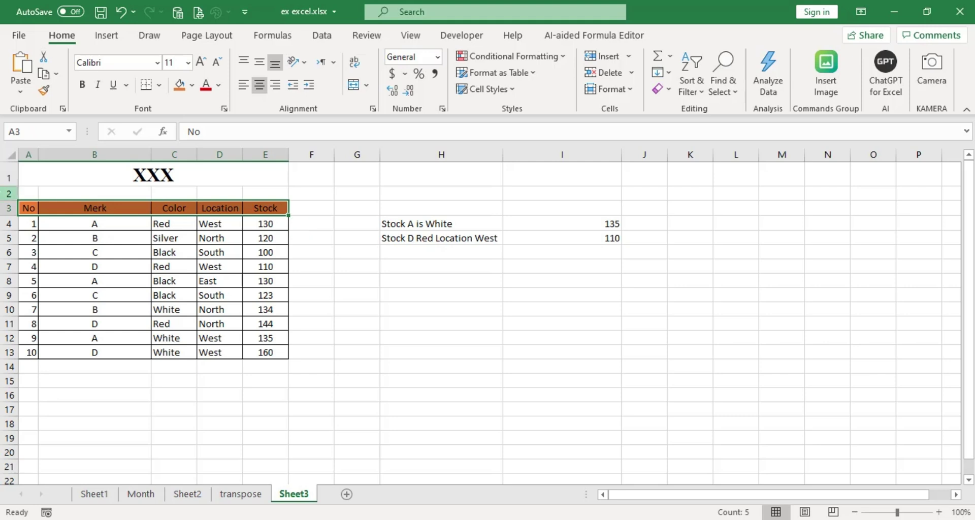
click(219, 87)
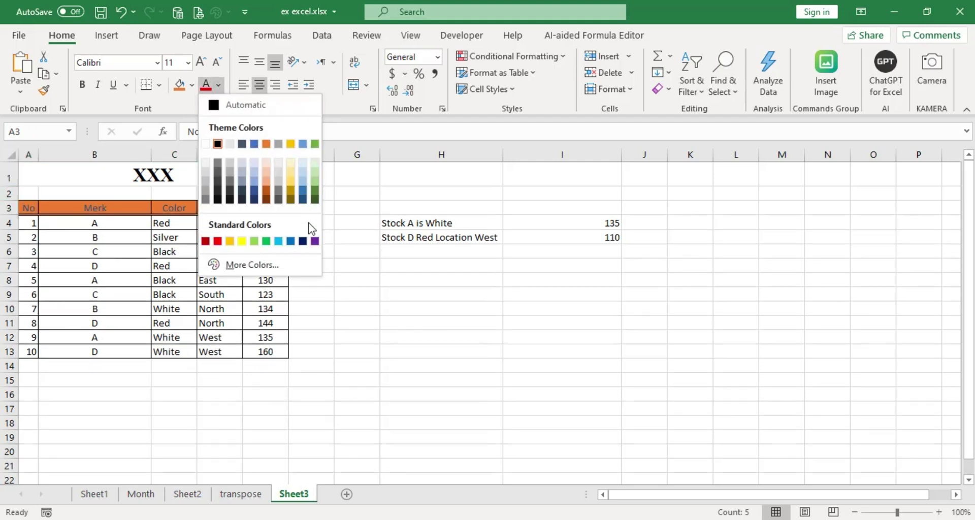
click(206, 144)
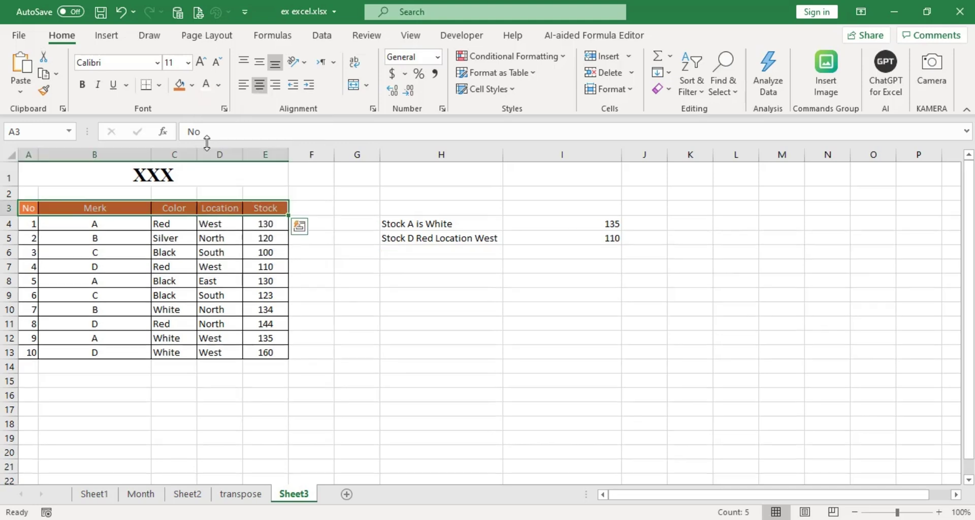
click(334, 355)
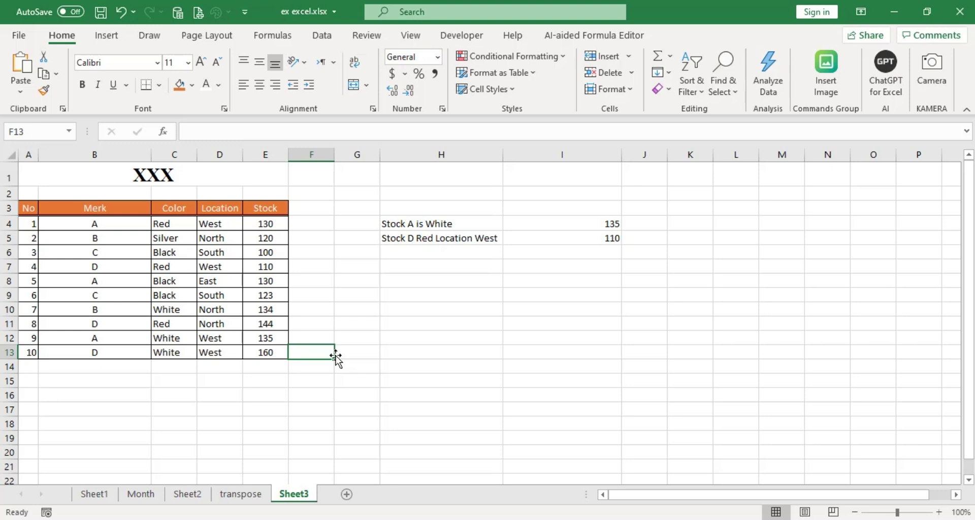
Rename the Sheet3 tab to 'table' from its right-click menu.
right_click(293, 495)
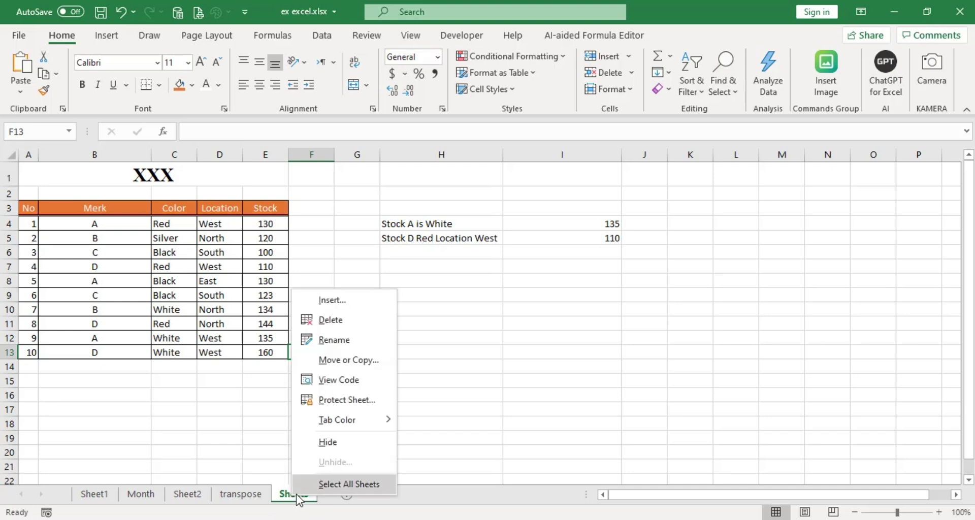
click(290, 497)
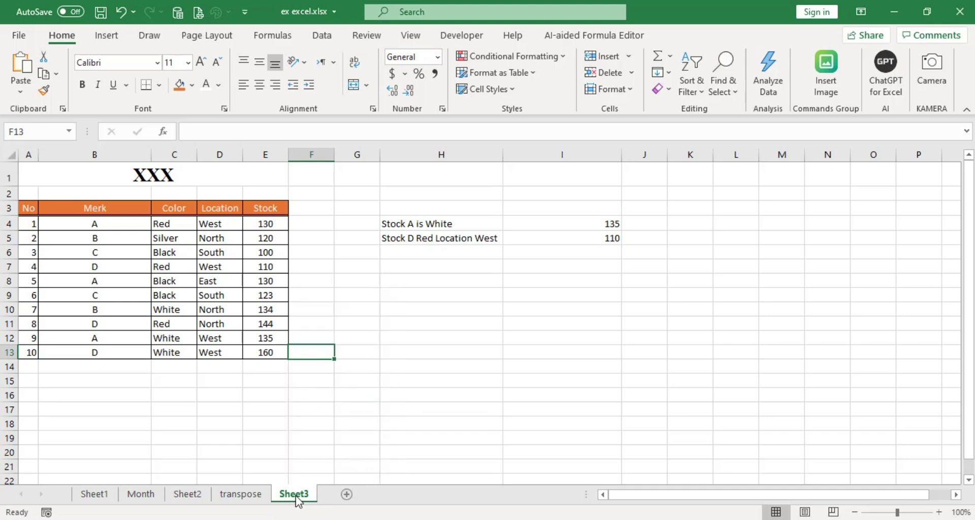
right_click(294, 499)
click(350, 344)
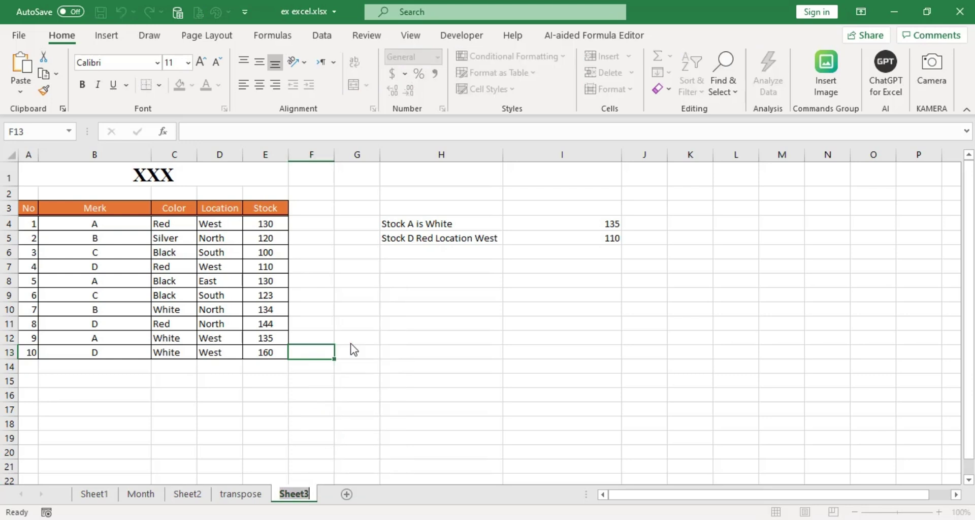
text(table)
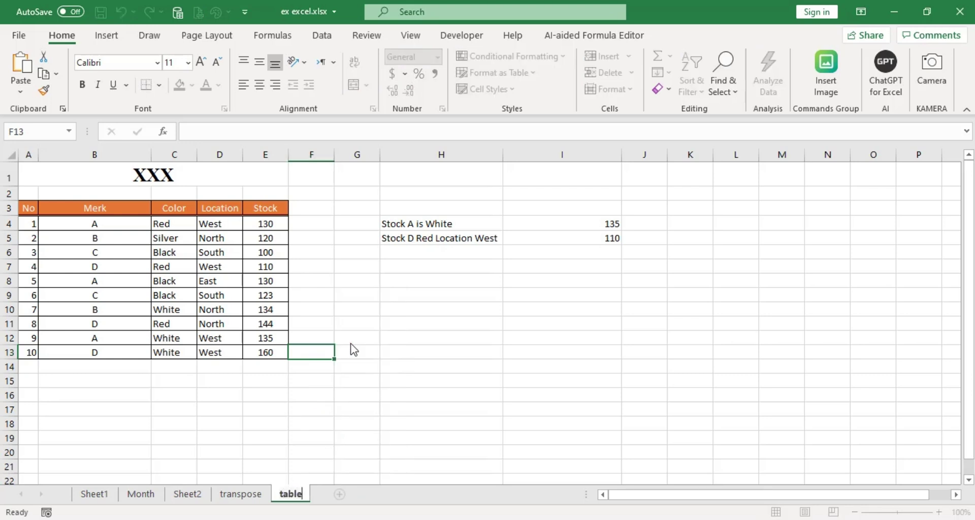
key(Return)
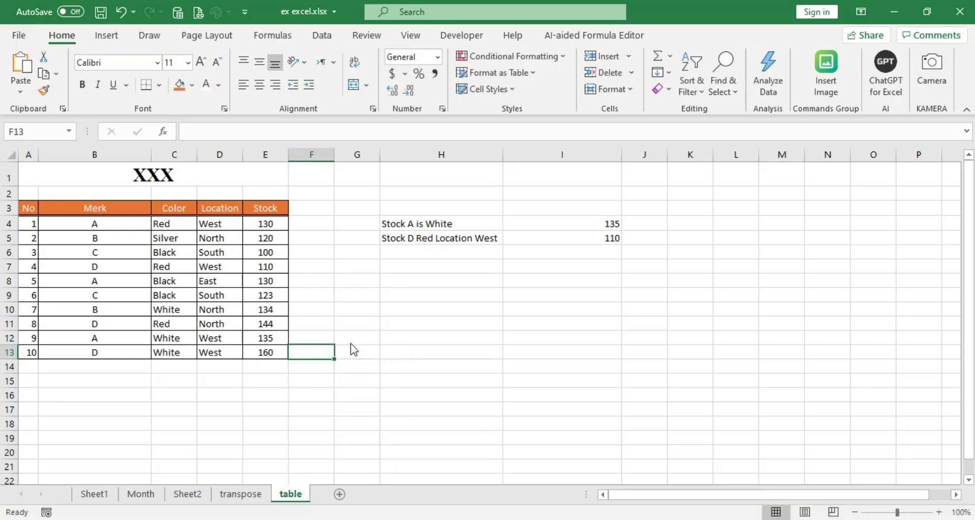
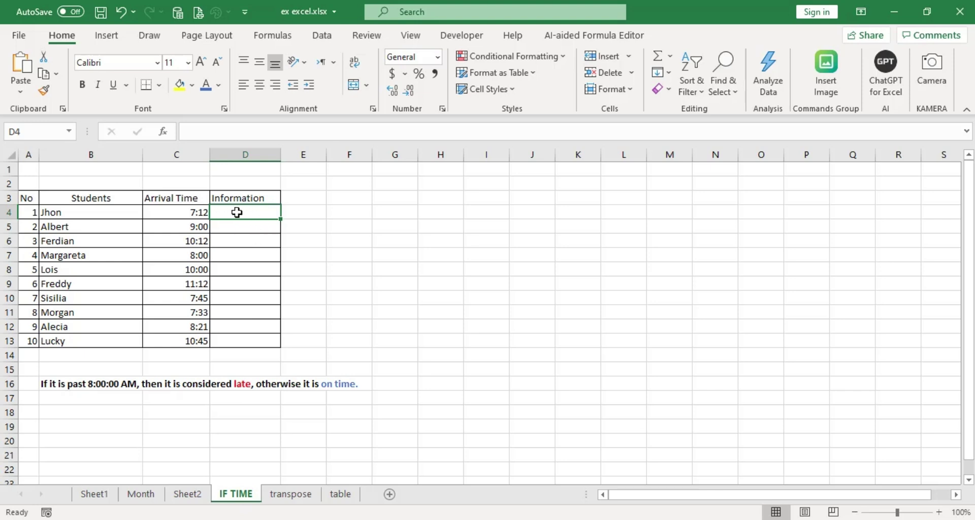
Enter =IF(C4<TIME(8,0,0),"On Time","Late") in D4 so the 7:12 arrival shows On Time.
text(=)
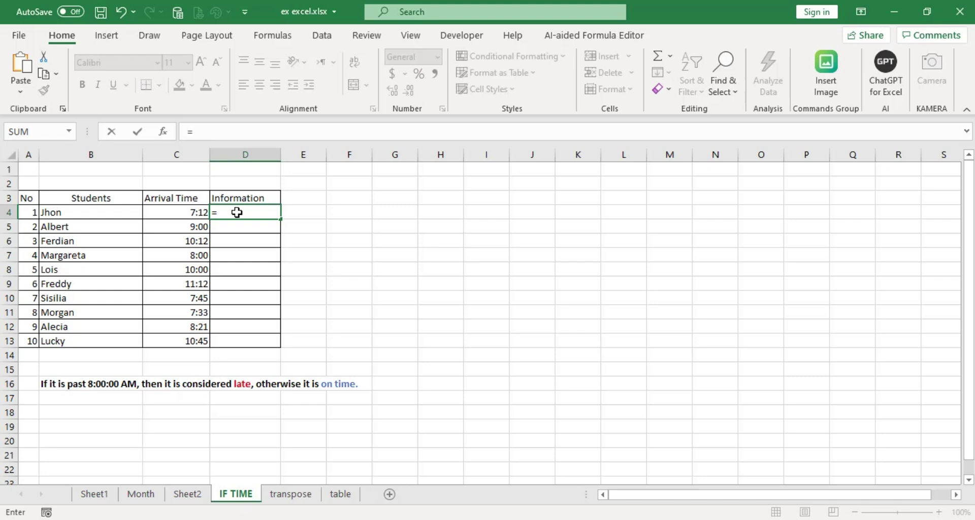
text(IF)
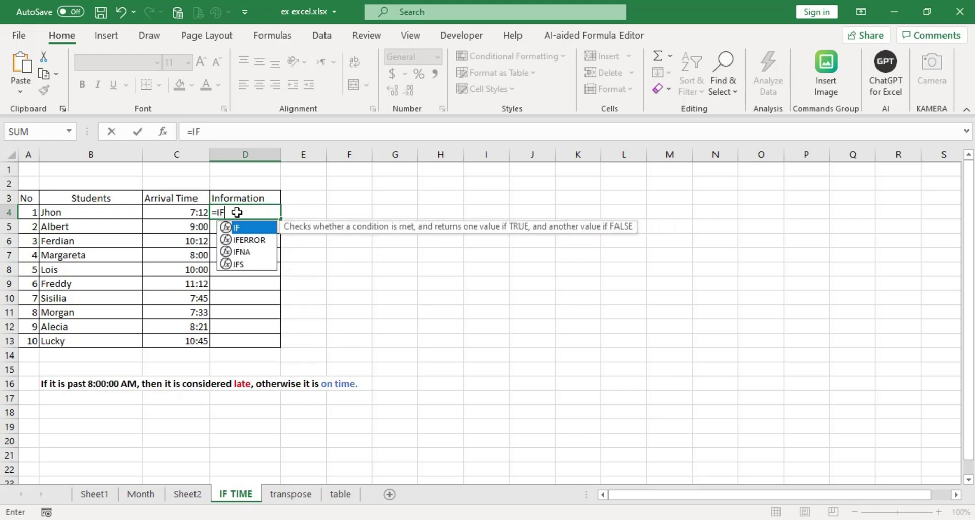
text(()
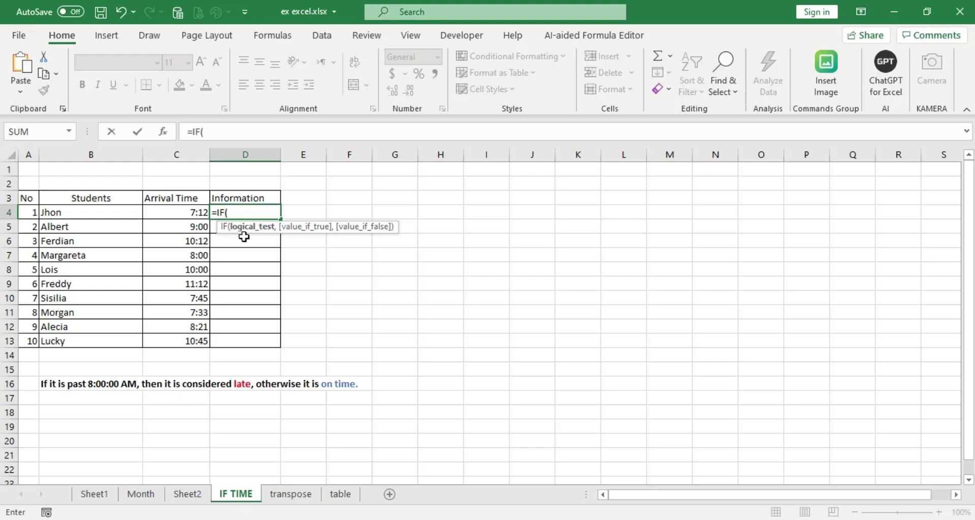
click(182, 213)
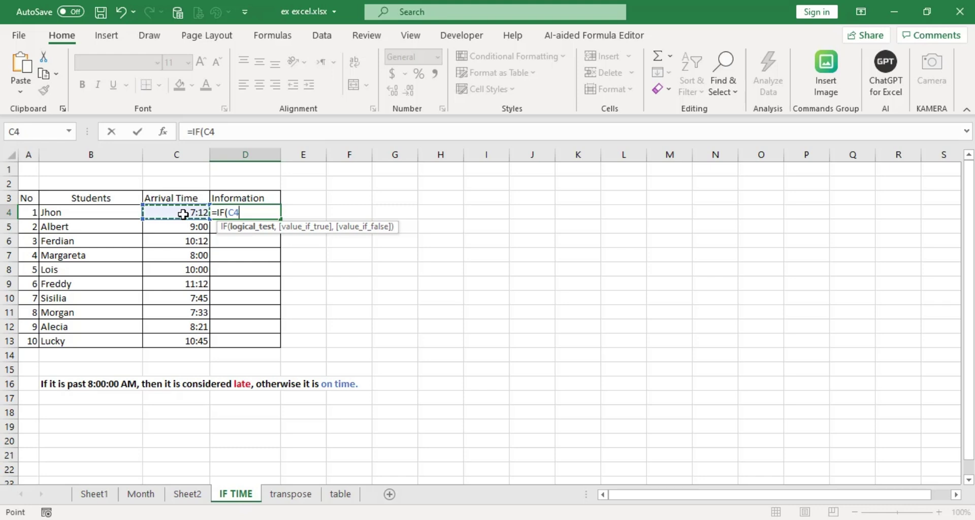
text(<)
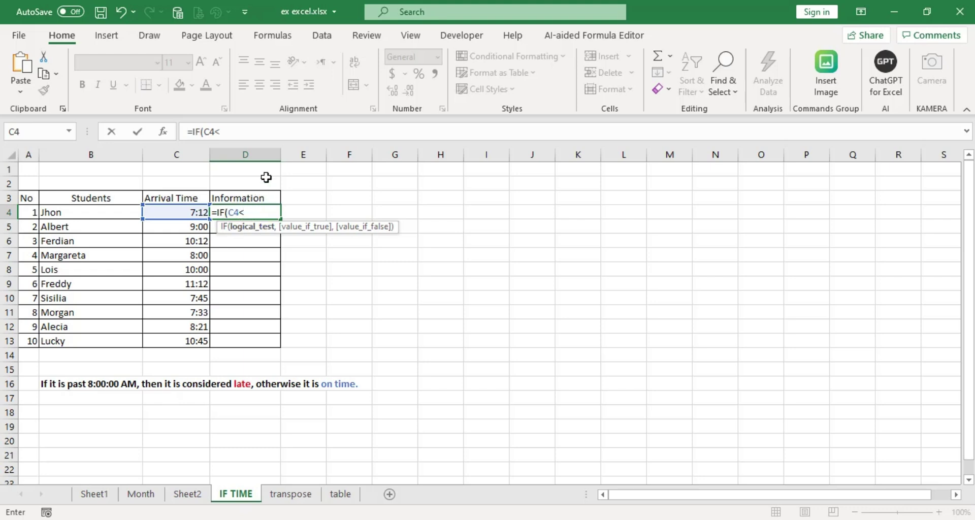
text(t)
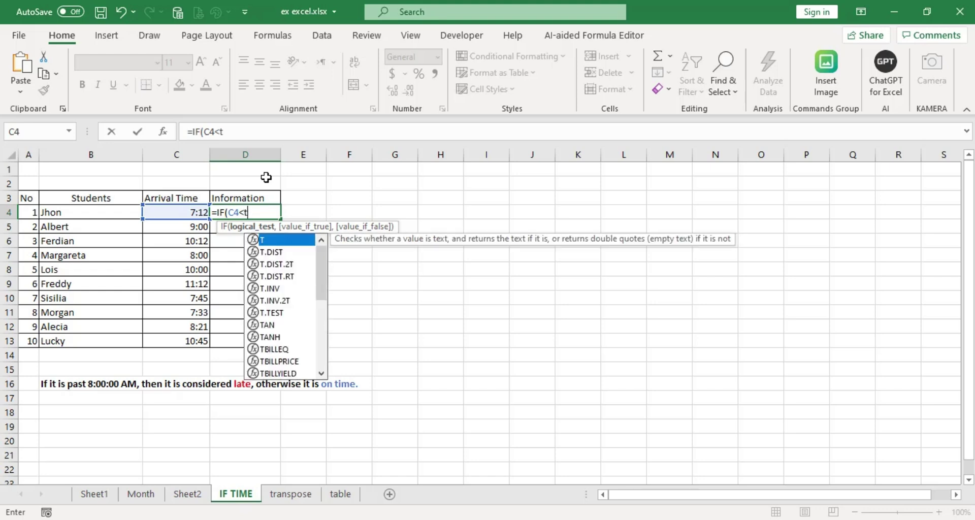
text(ime()
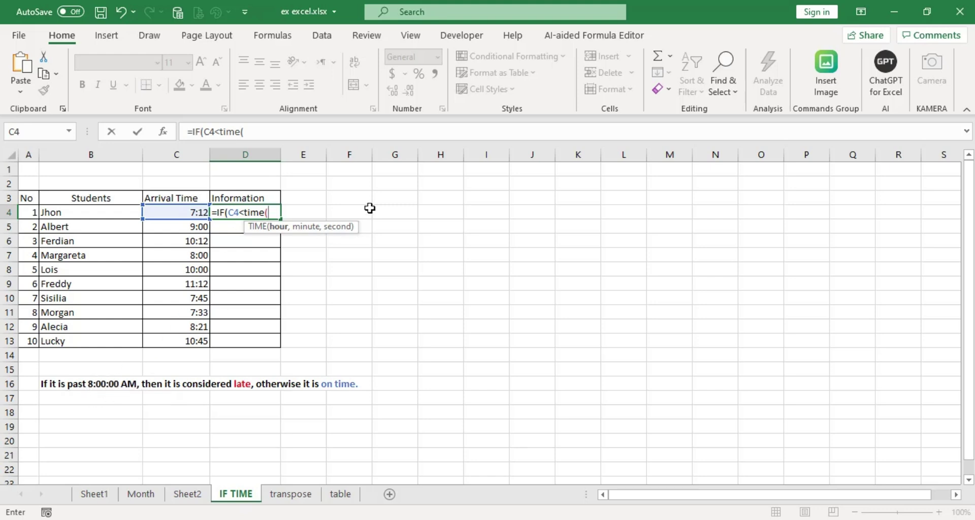
text(8)
text(,)
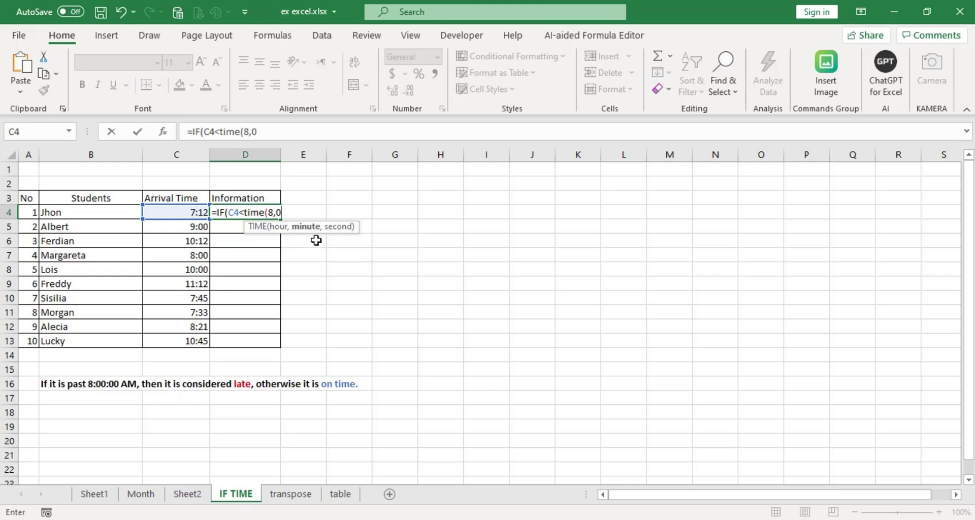
text(0,0)
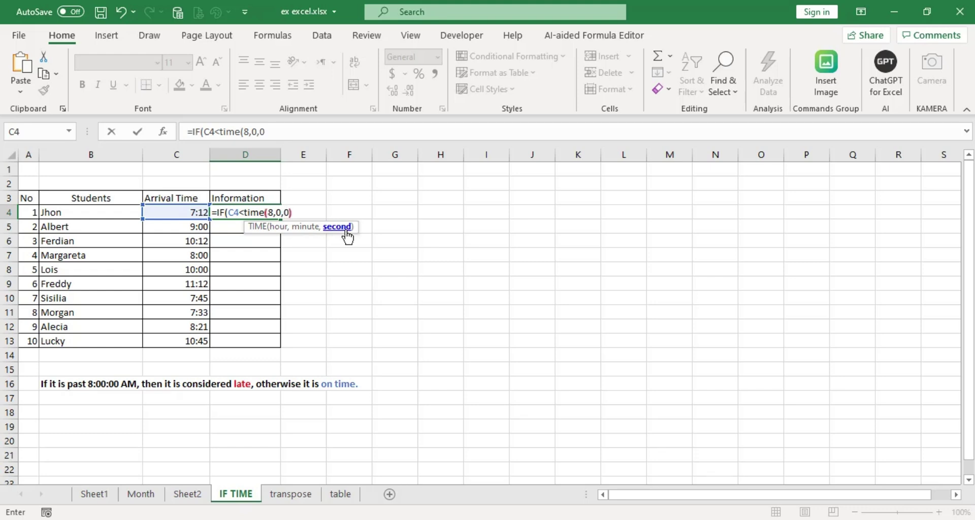
text())
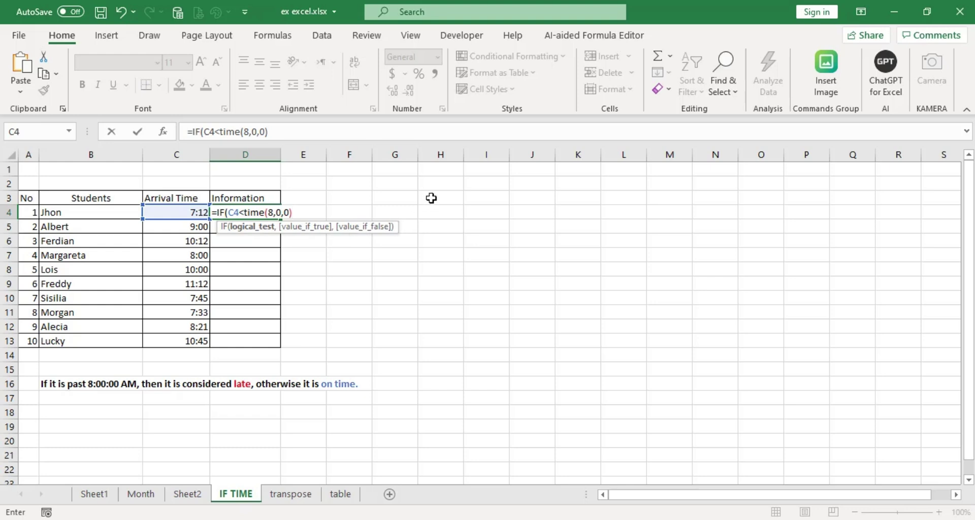
text(,)
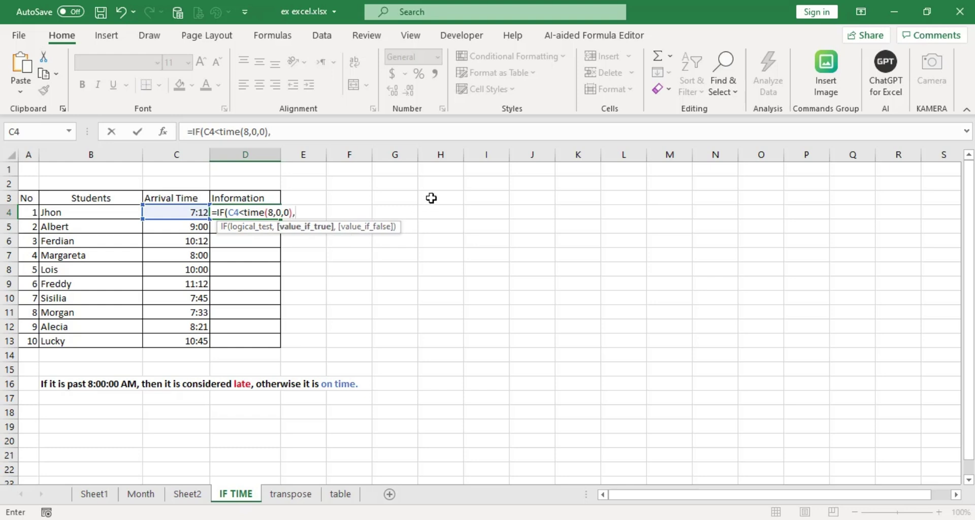
text("On Time)
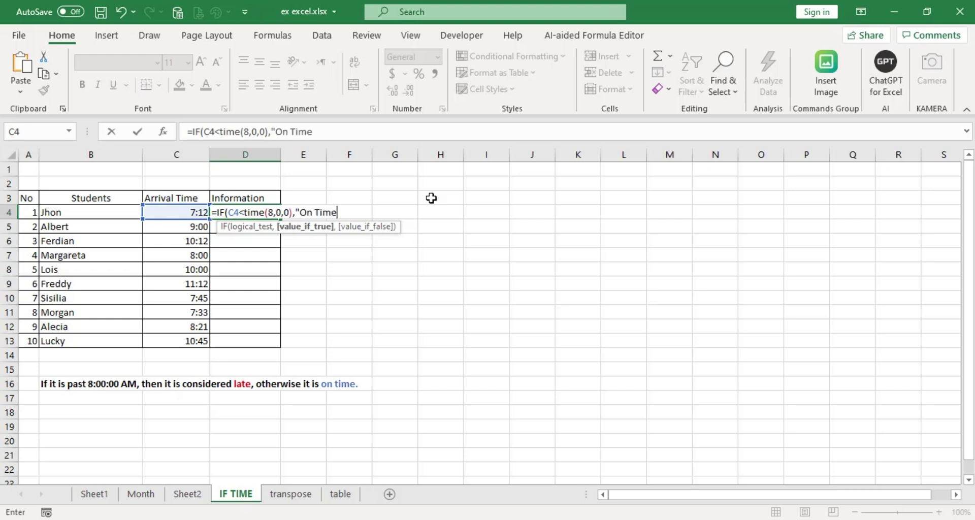
text(",)
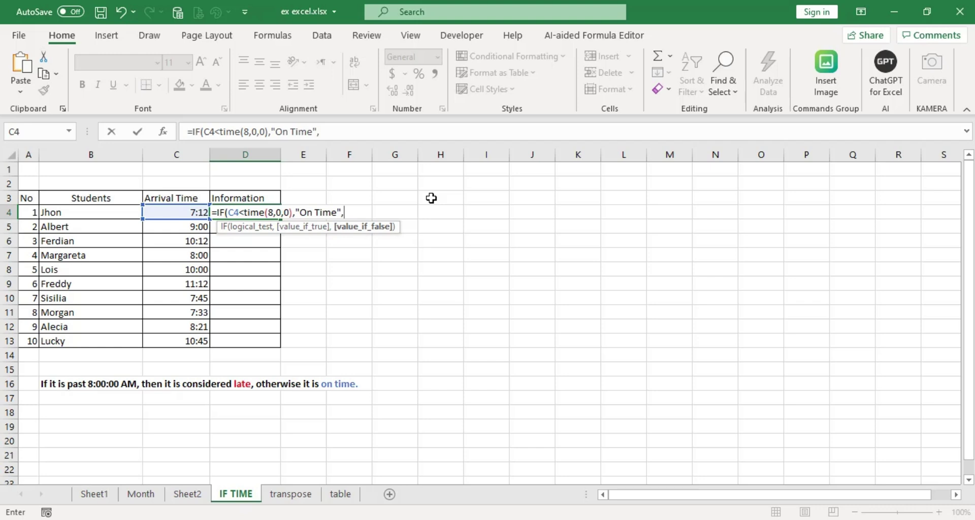
text("Late"))
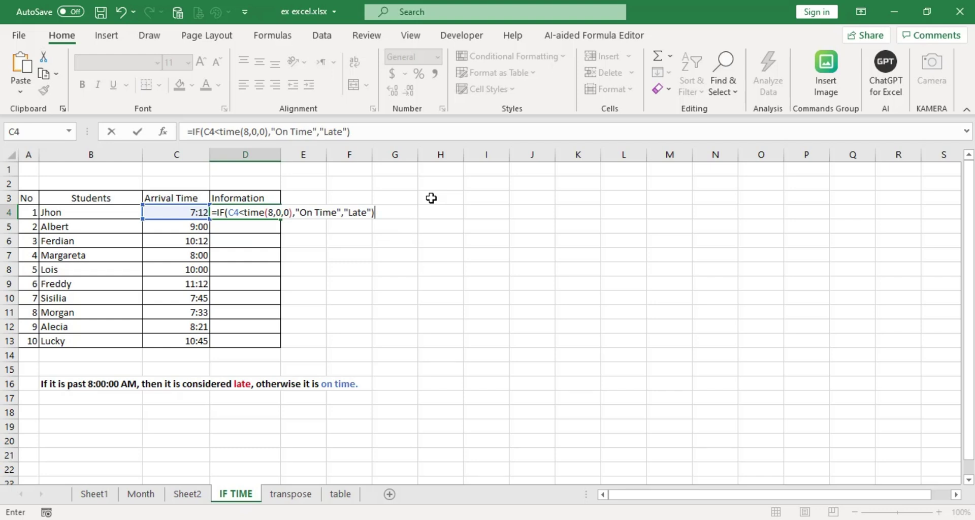
key(Return)
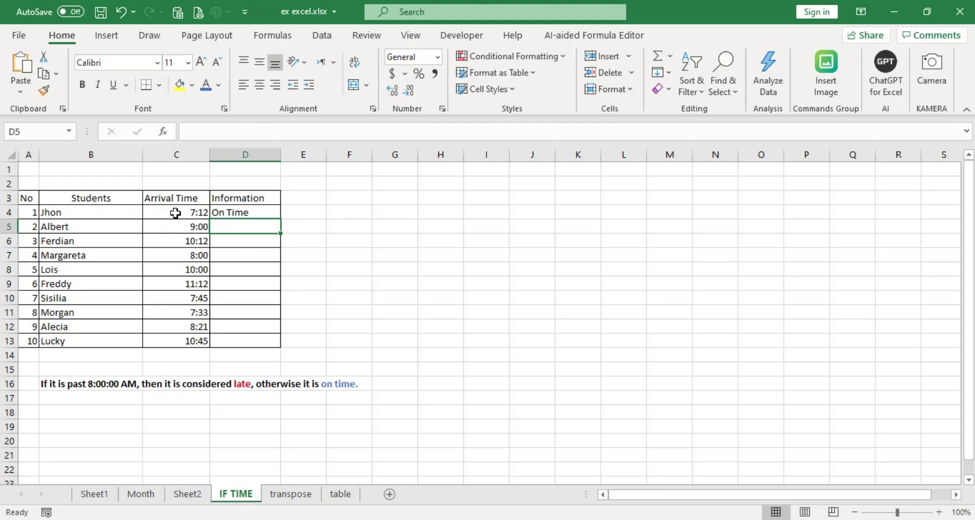
Copy D4's on-time status formula down the Information column to D13.
double_click(175, 213)
key(Escape)
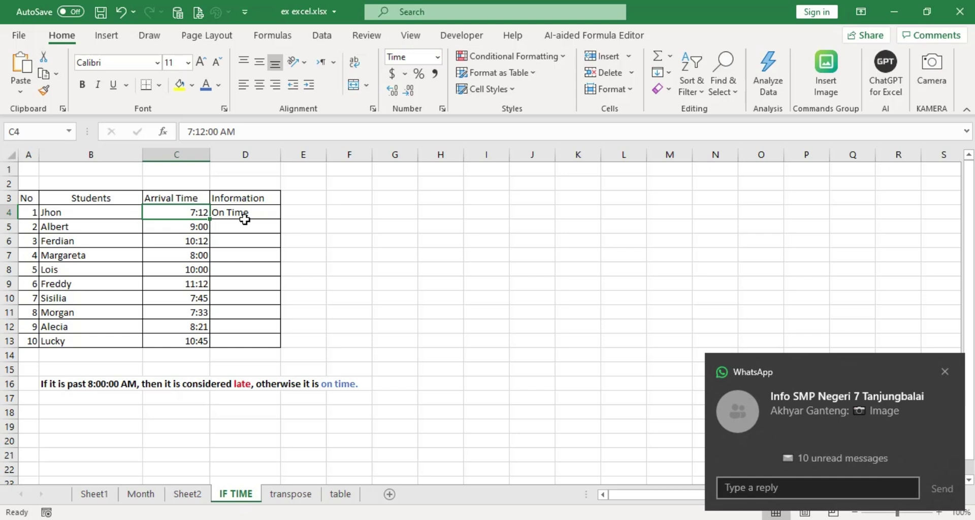
click(261, 213)
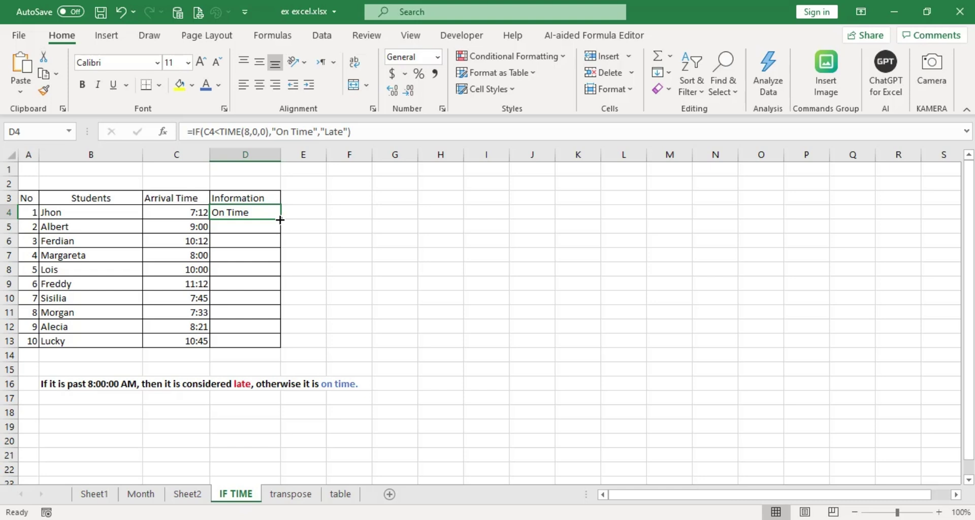
double_click(280, 220)
Spot-check the 9:00, 10:12 and 8:00 arrivals against their copied status formulas.
click(316, 300)
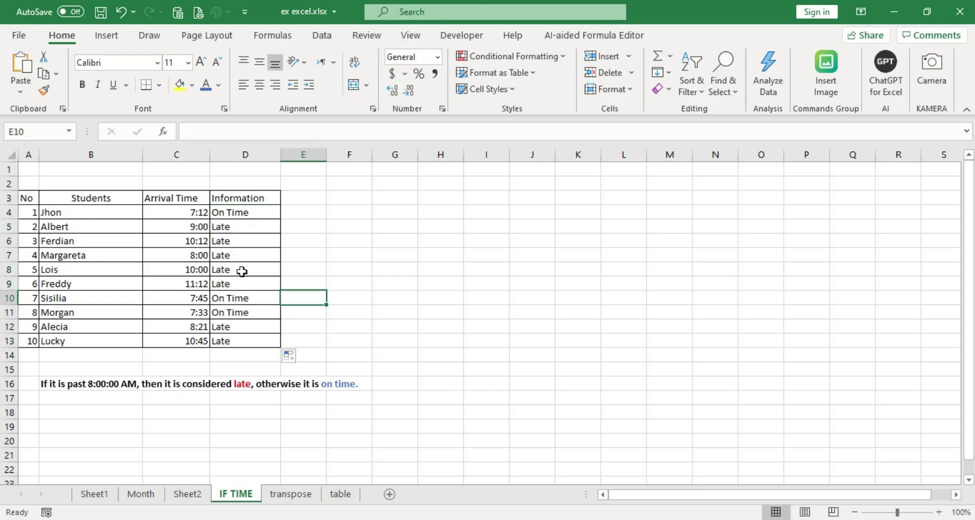
click(199, 227)
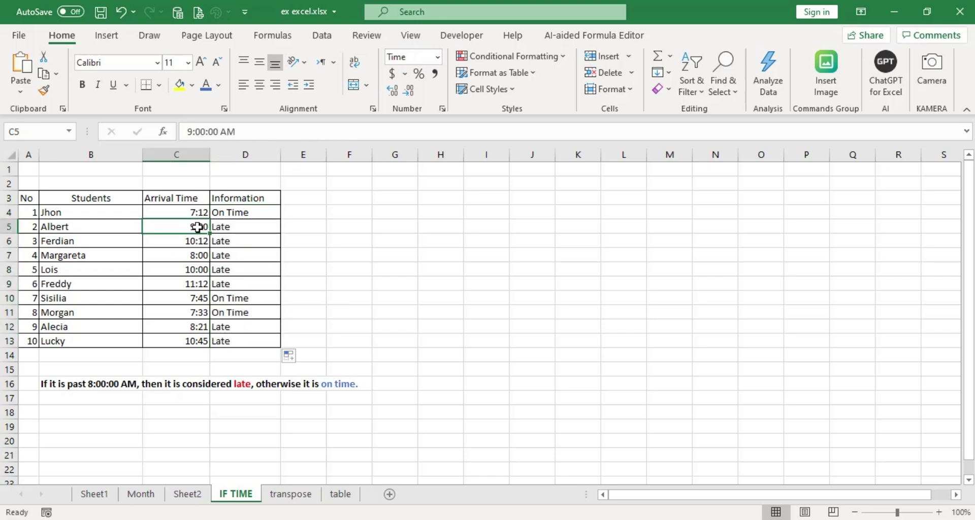
click(231, 229)
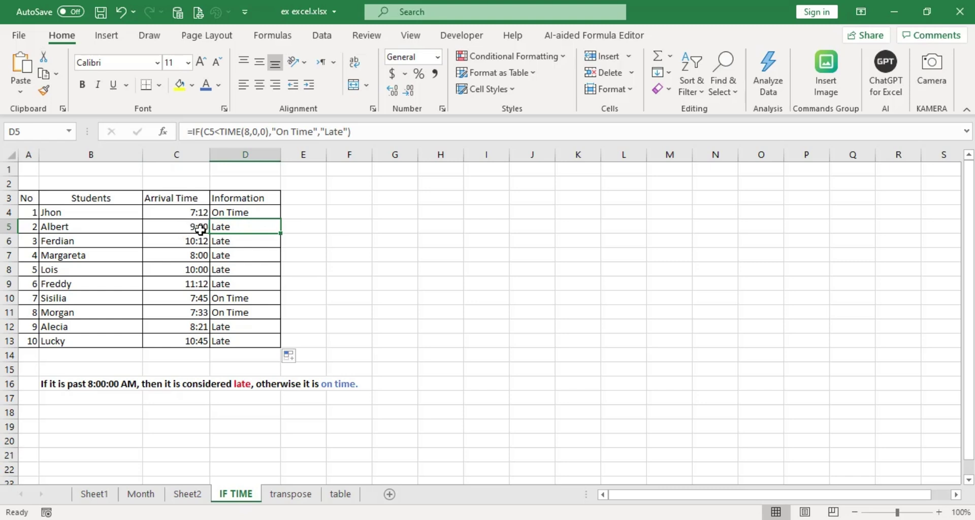
click(195, 243)
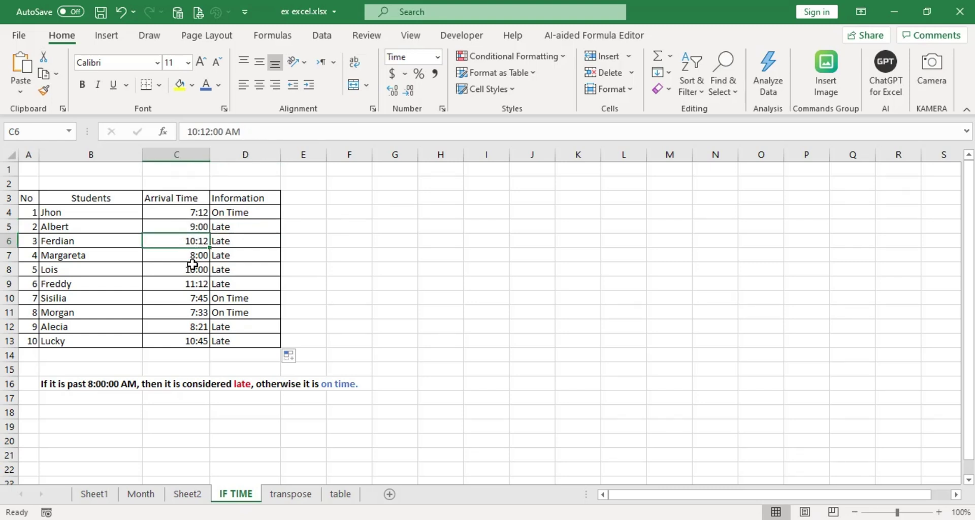
click(198, 253)
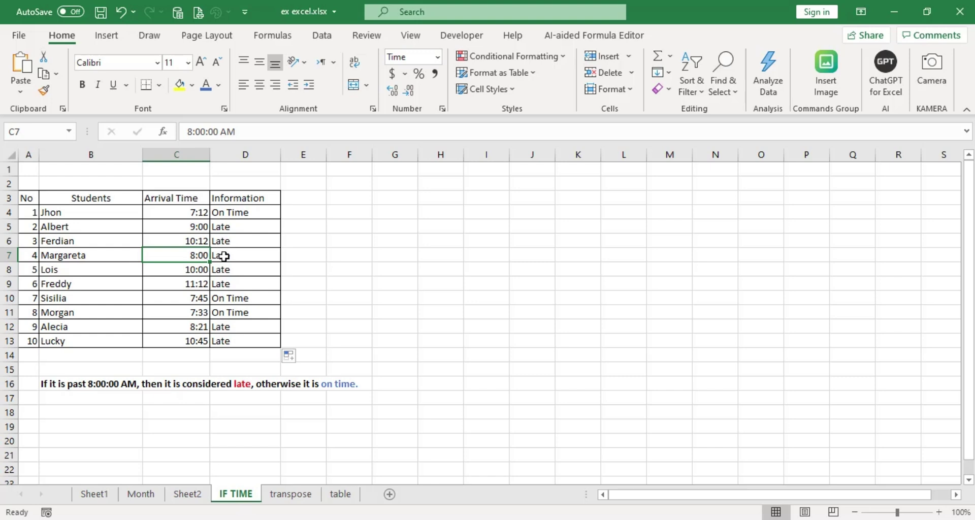
click(224, 256)
click(235, 214)
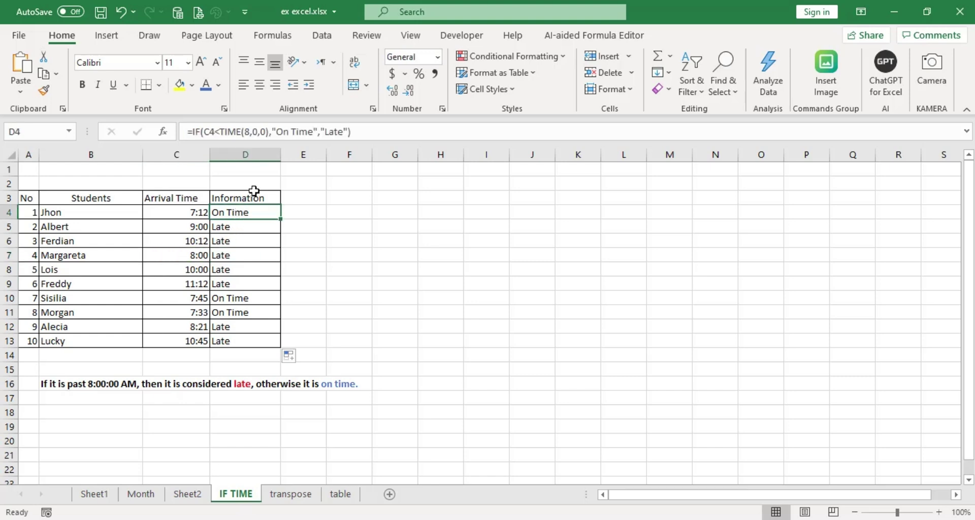
Examine the less-than comparison in D4's formula, then check the 7:45 and 7:33 arrivals.
click(216, 132)
triple_click(220, 131)
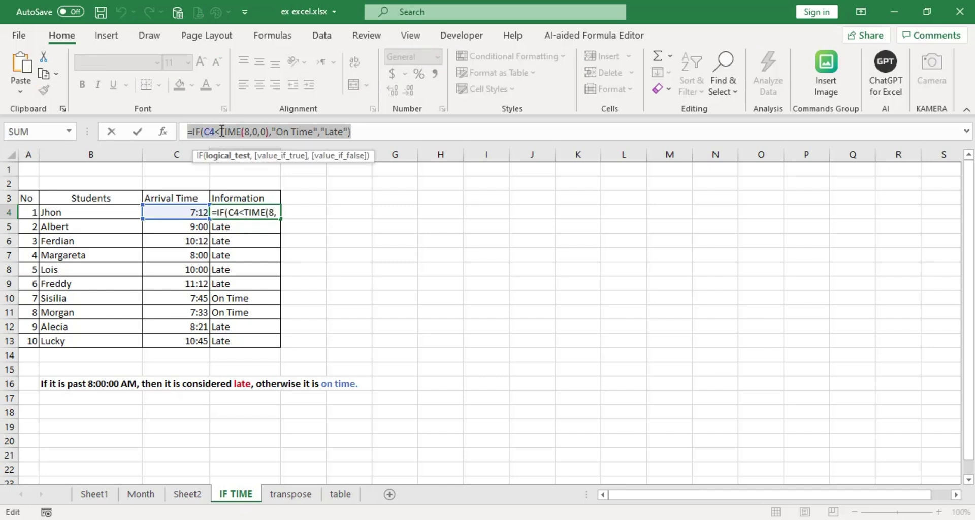
click(220, 132)
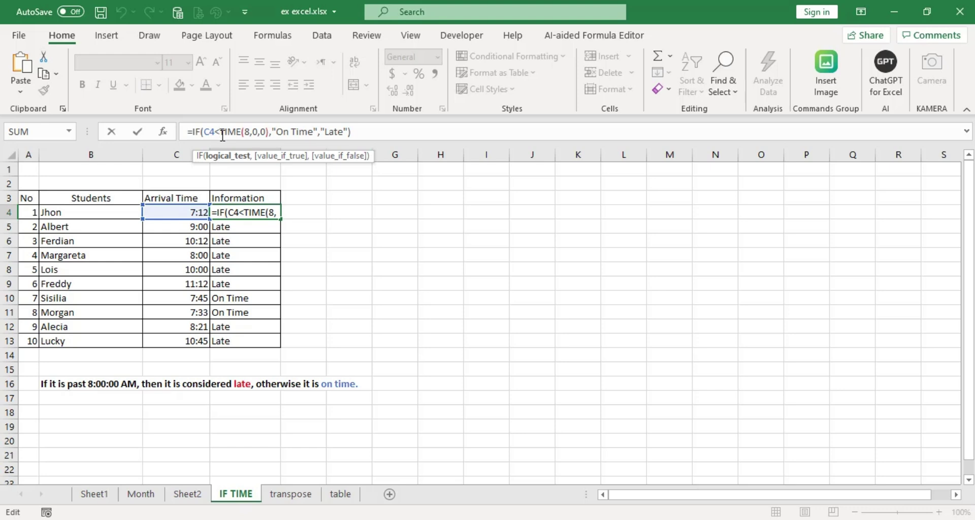
key(Escape)
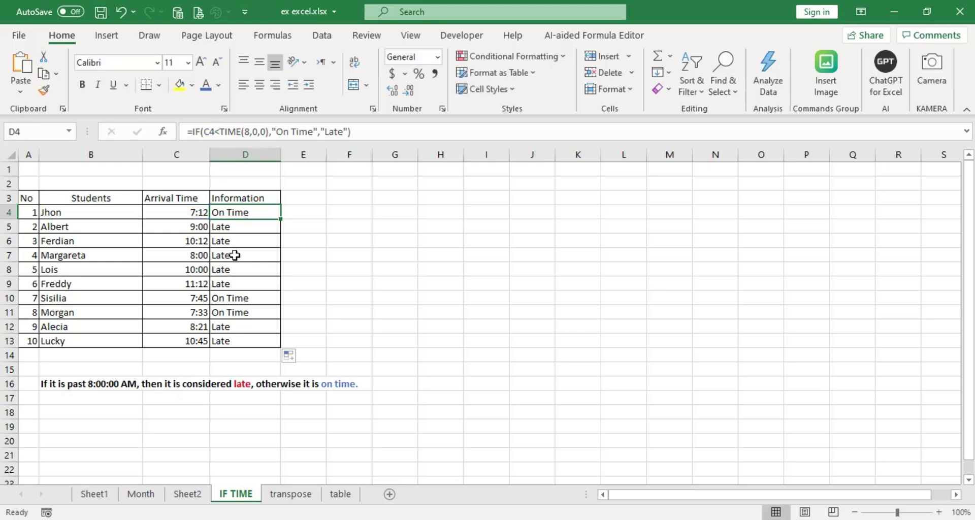
click(235, 255)
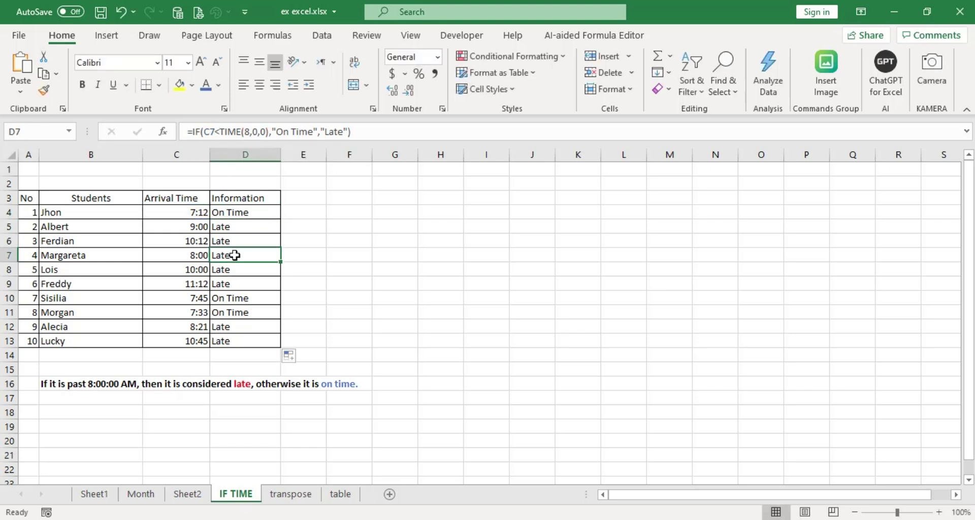
click(198, 301)
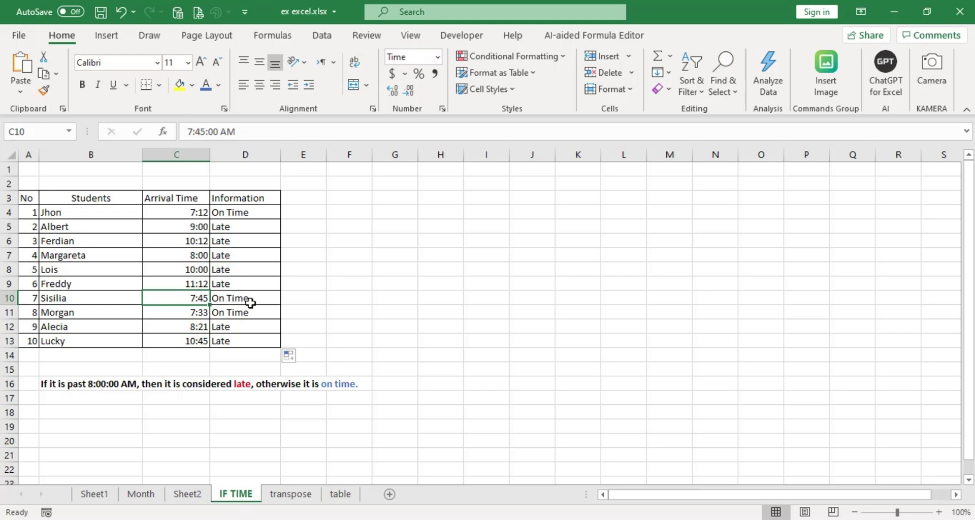
click(187, 314)
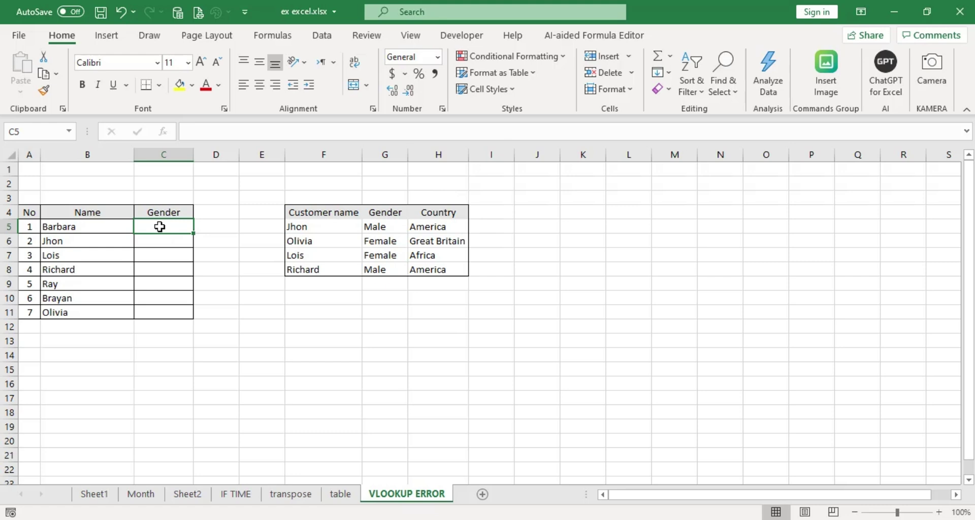
Enter =VLOOKUP(B5,$F$4:$H$8,2,0) in C5 to look up Barbara's gender.
text(=)
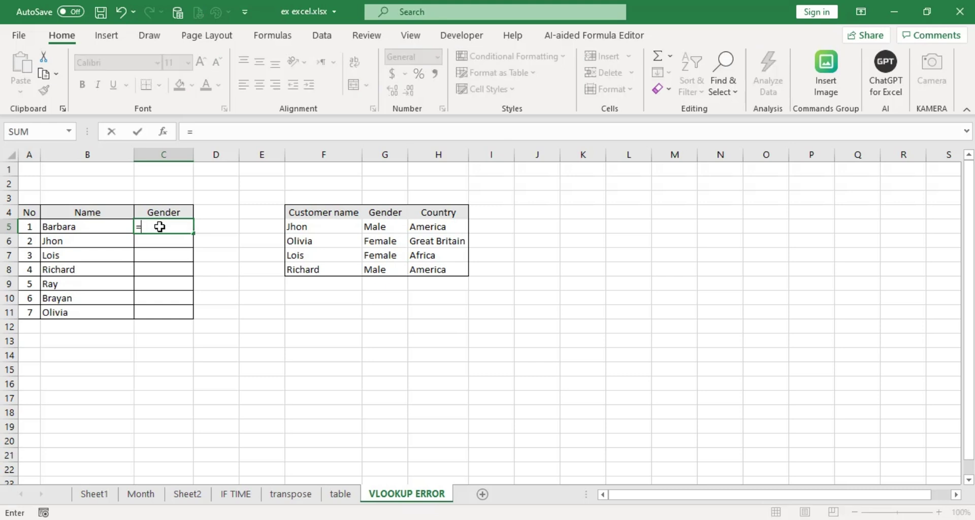
text(vlo)
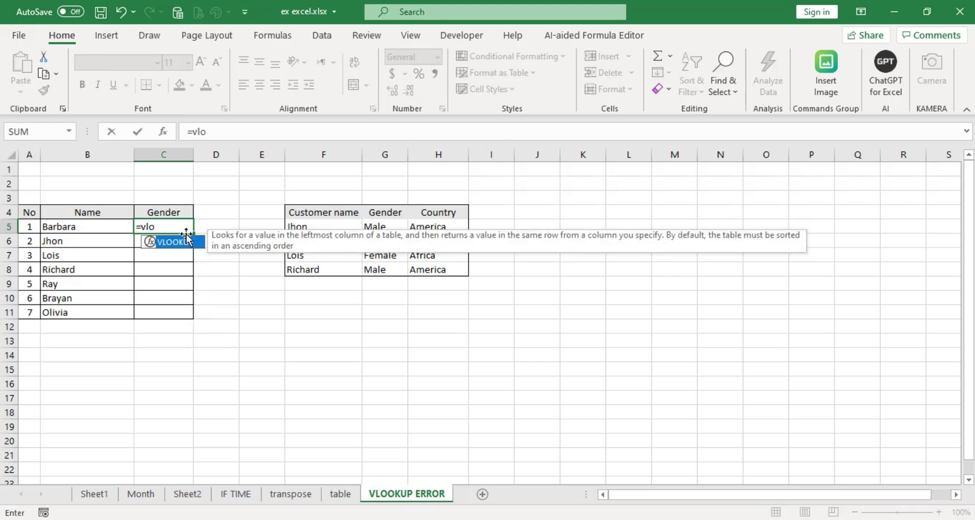
double_click(182, 247)
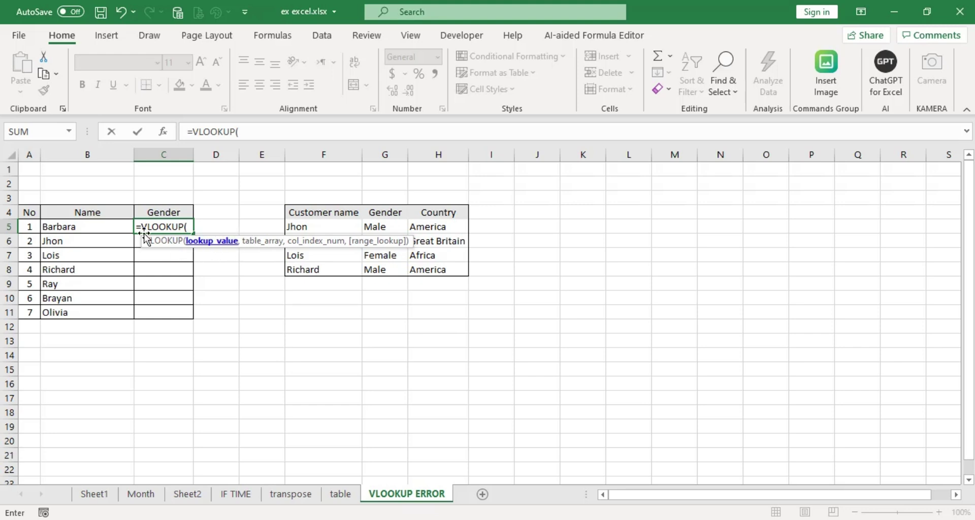
click(71, 227)
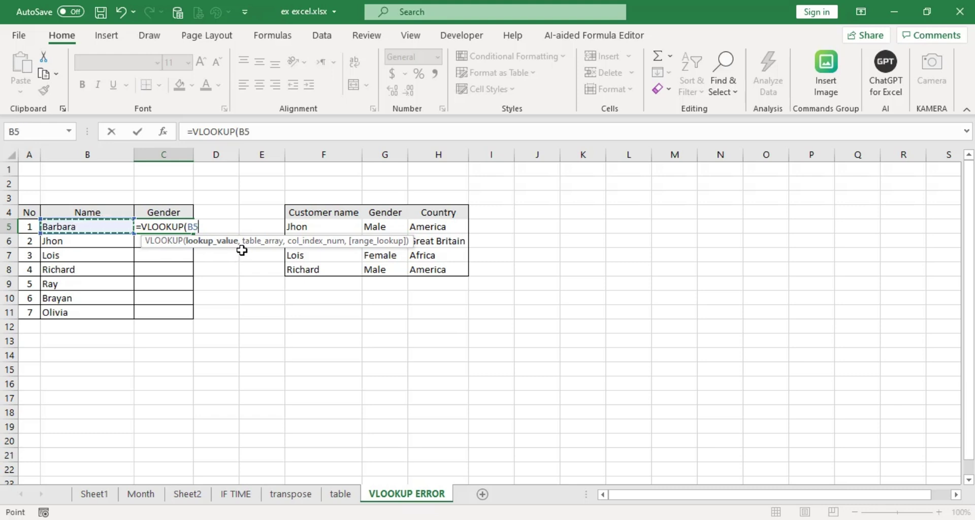
text(,)
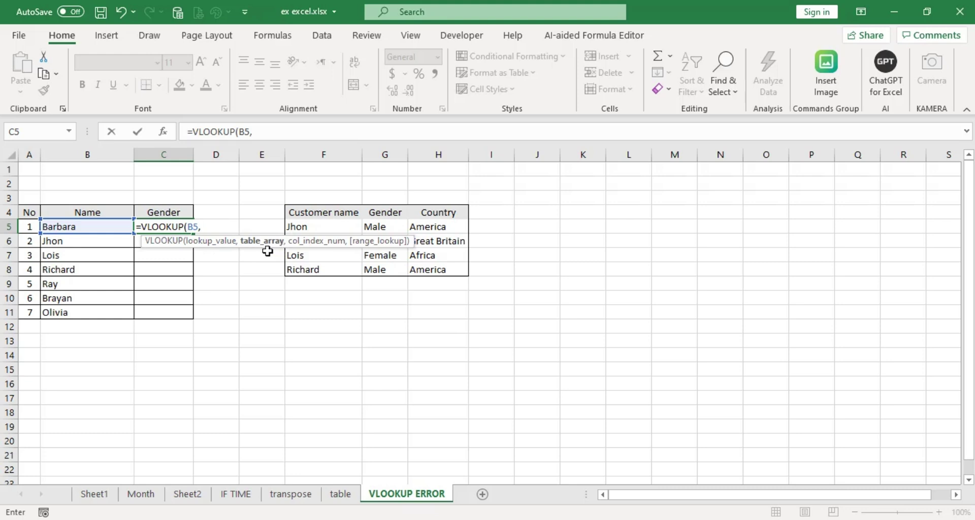
drag(300, 209, 394, 229)
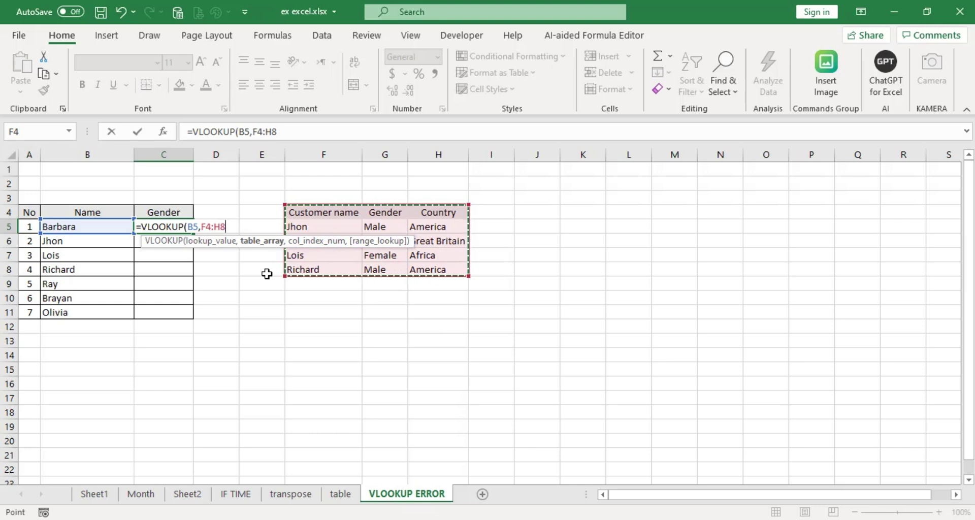
key(F4)
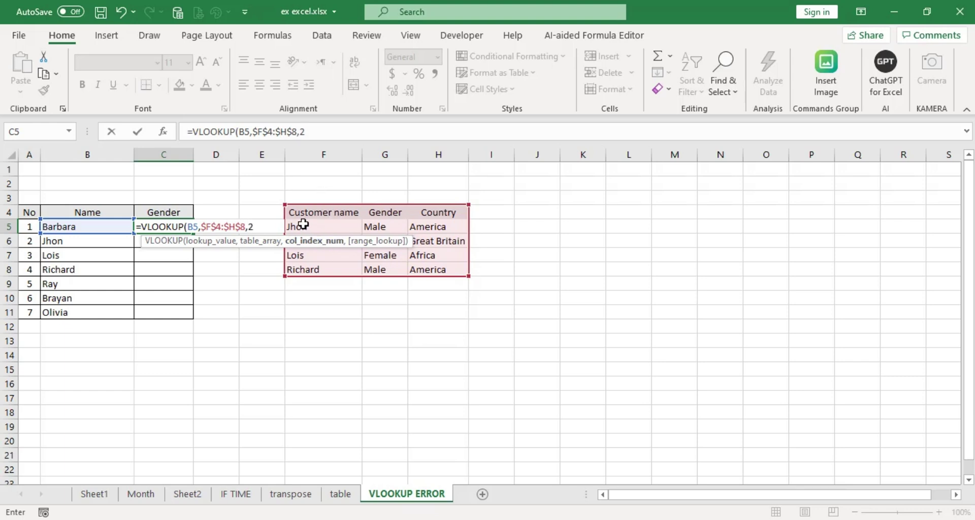
text(,)
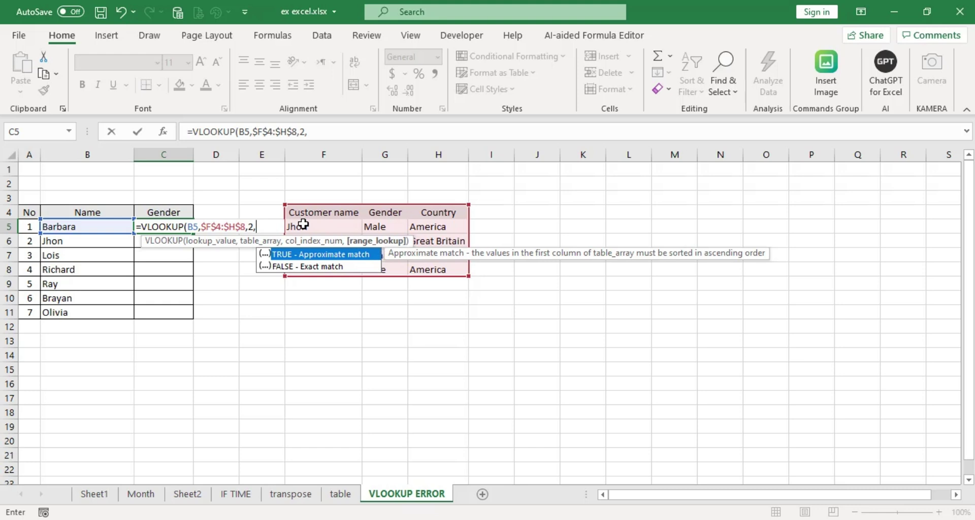
text(0)
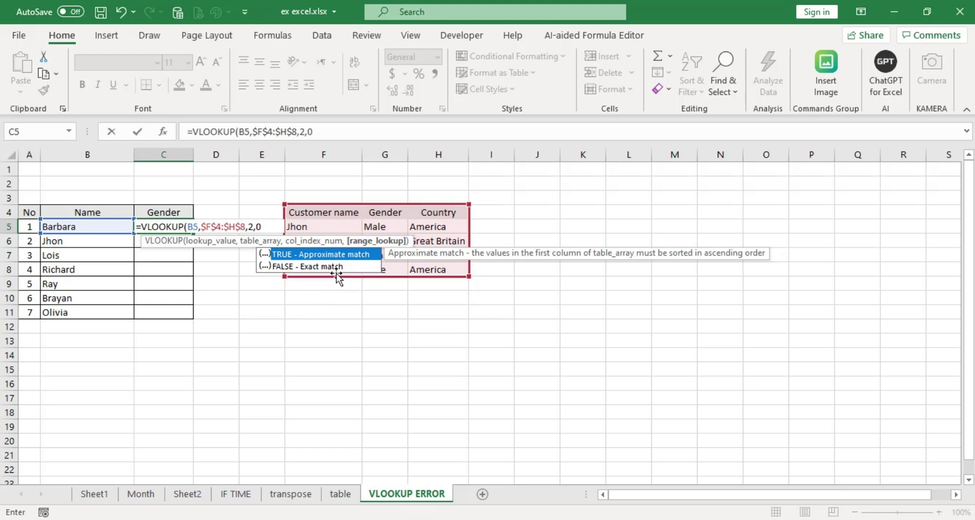
text())
key(Return)
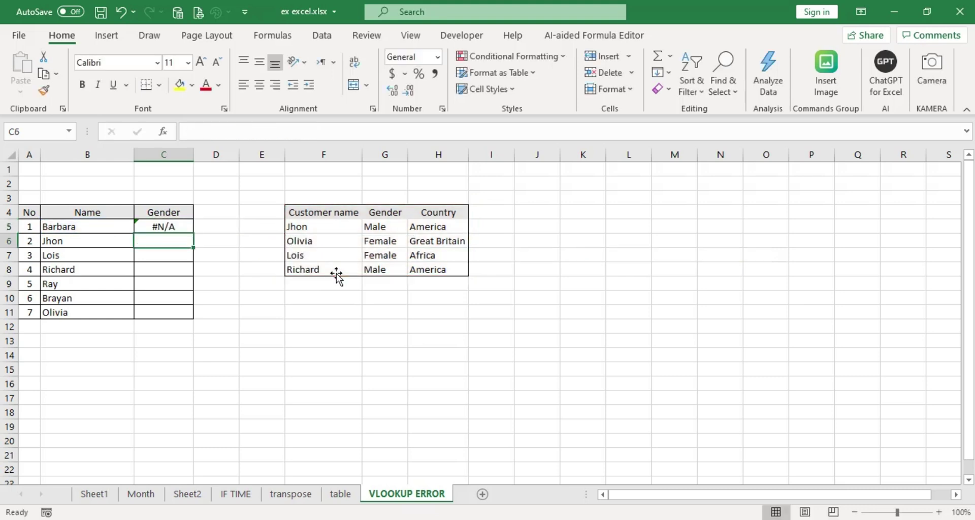
click(185, 229)
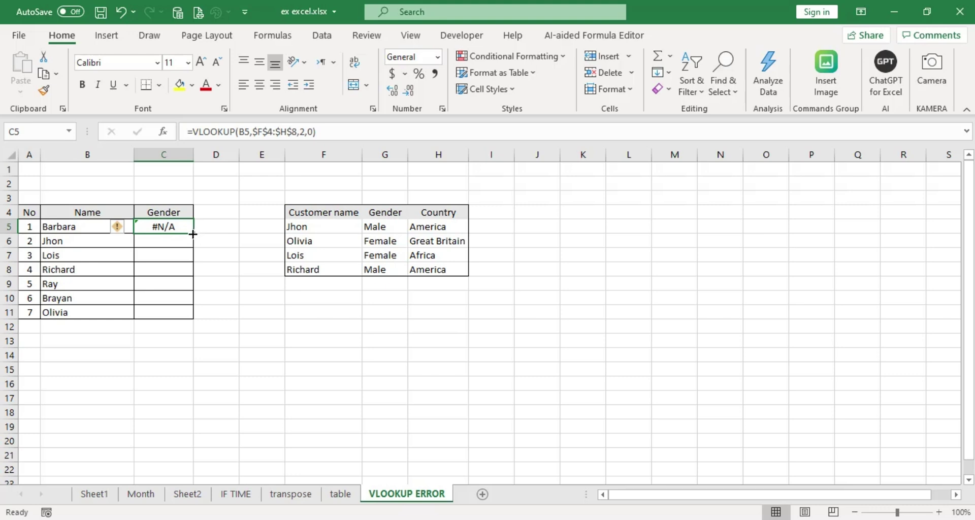
Fill C5's gender lookup down to C11 and recheck Barbara's entry in B5.
drag(193, 234, 195, 320)
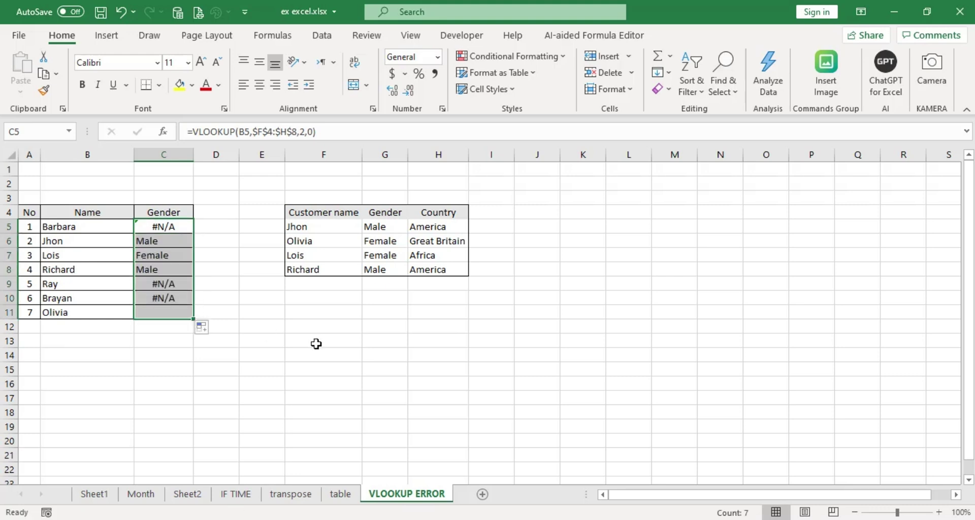
click(316, 344)
click(168, 227)
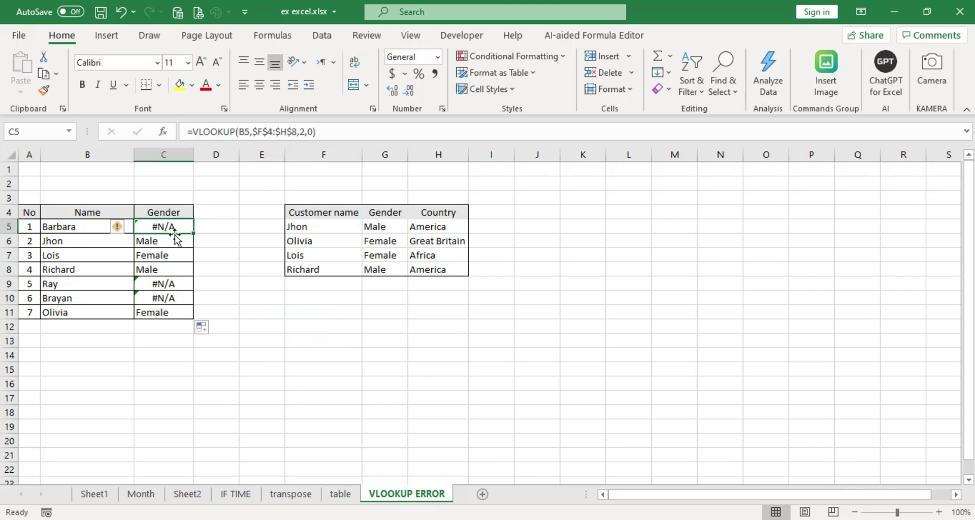
click(69, 227)
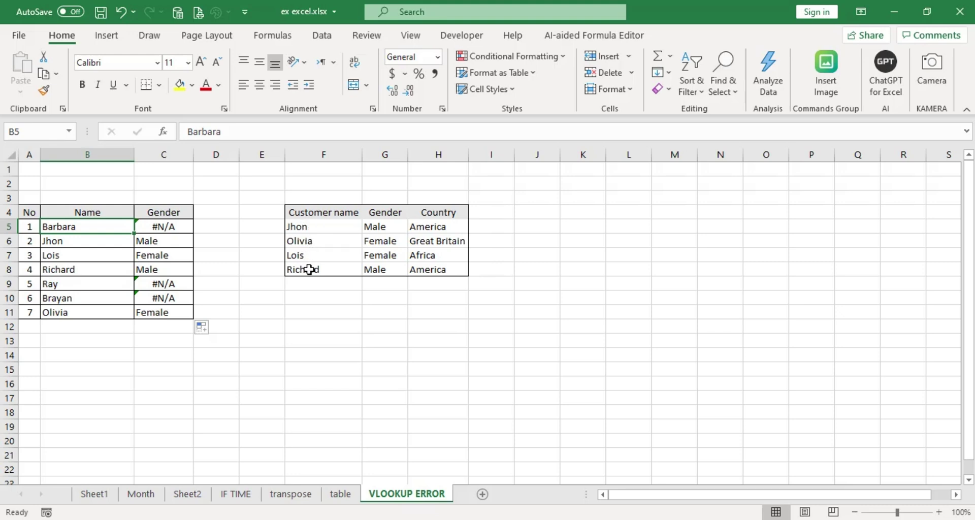
click(150, 226)
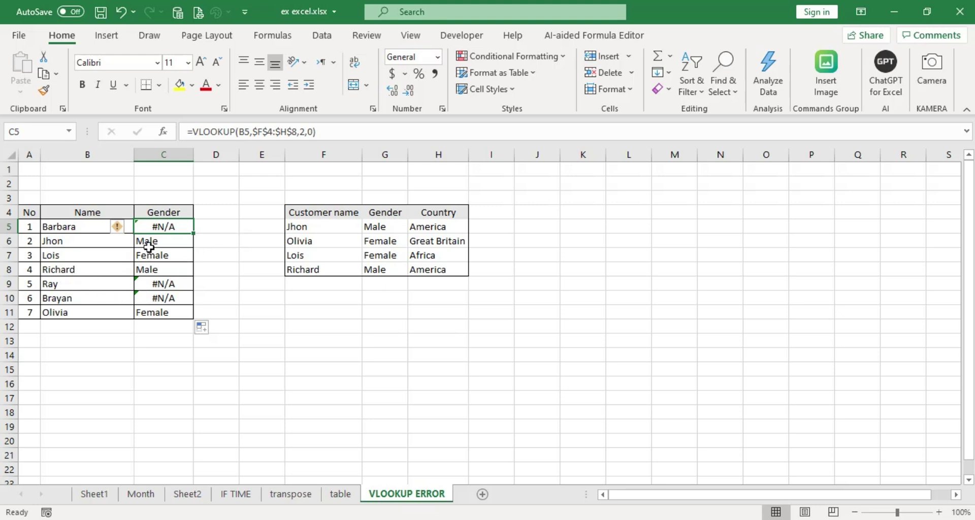
click(143, 286)
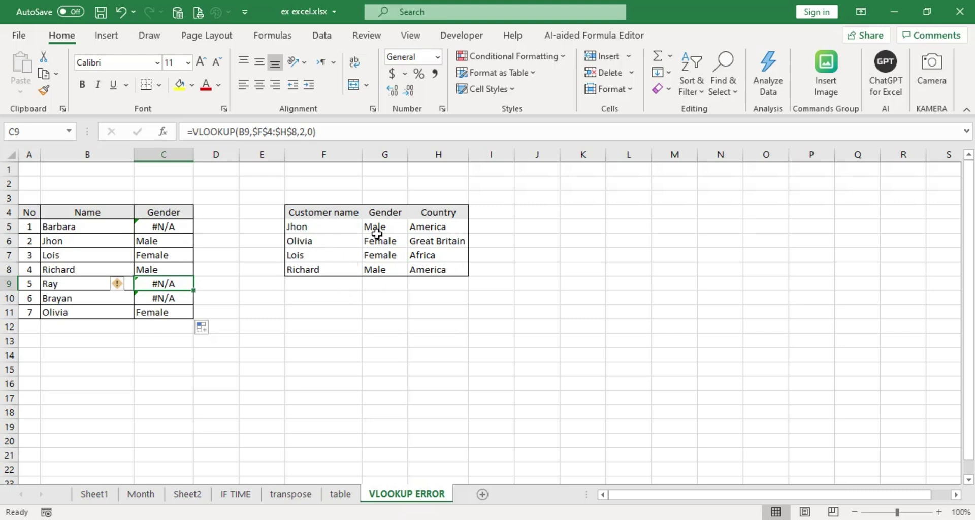
click(79, 300)
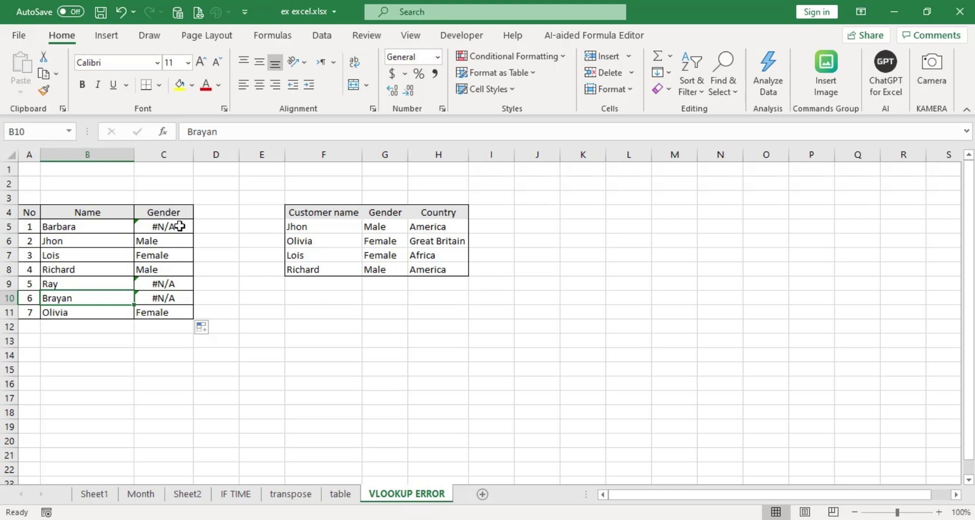
drag(182, 224, 182, 312)
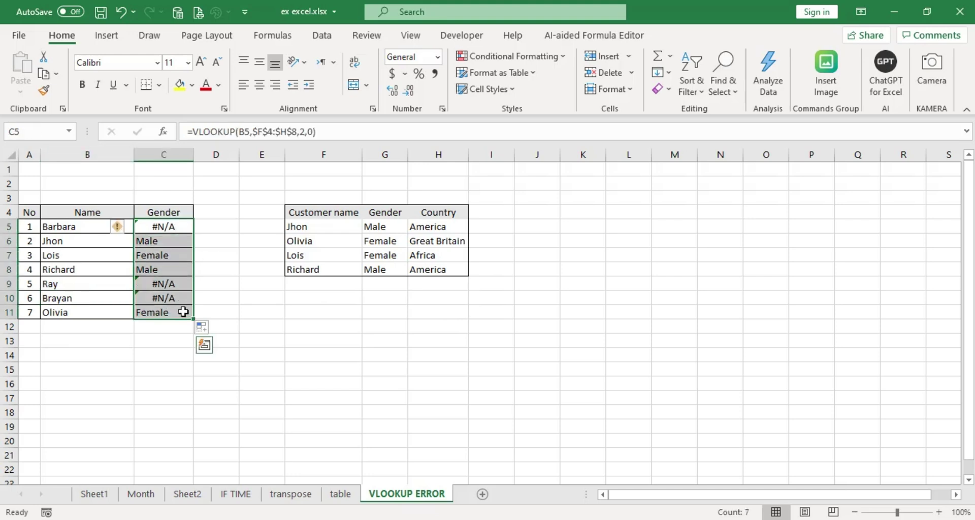
Clear the Gender results and re-enter C5 as =VLOOKUP(B5,F4:H8,2,0) with an unlocked range.
key(Delete)
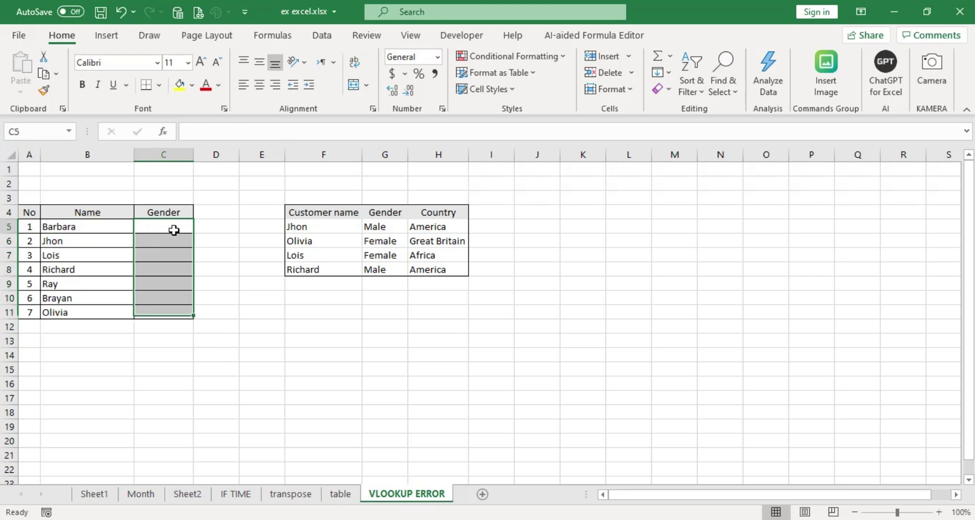
click(173, 230)
text(=)
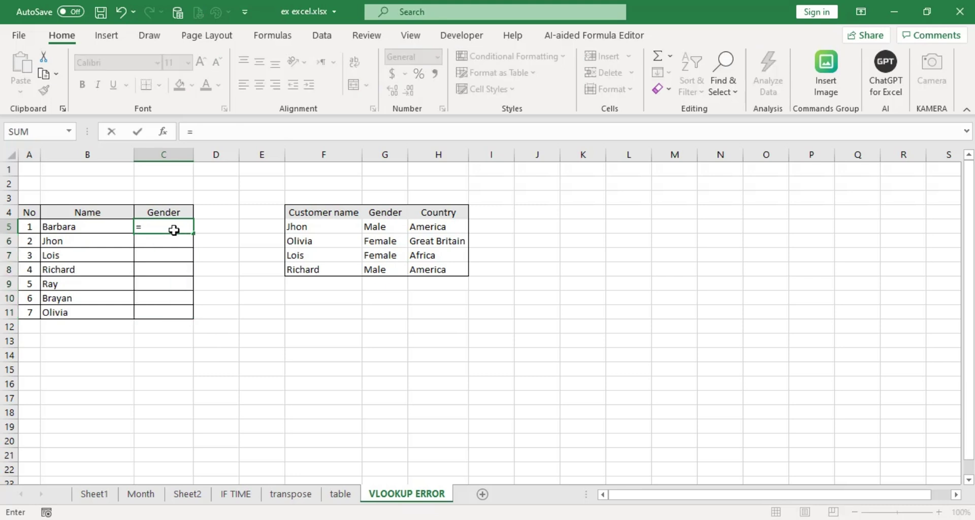
text(vloo)
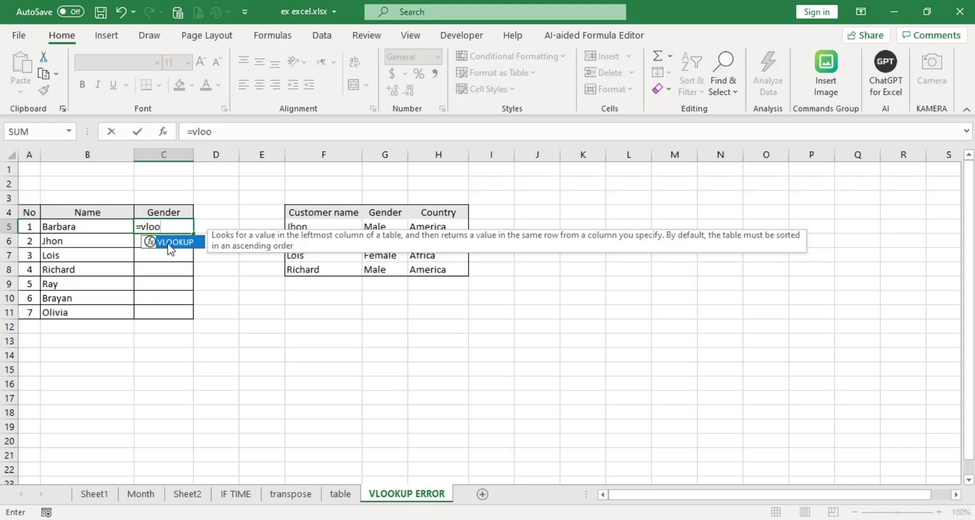
double_click(180, 243)
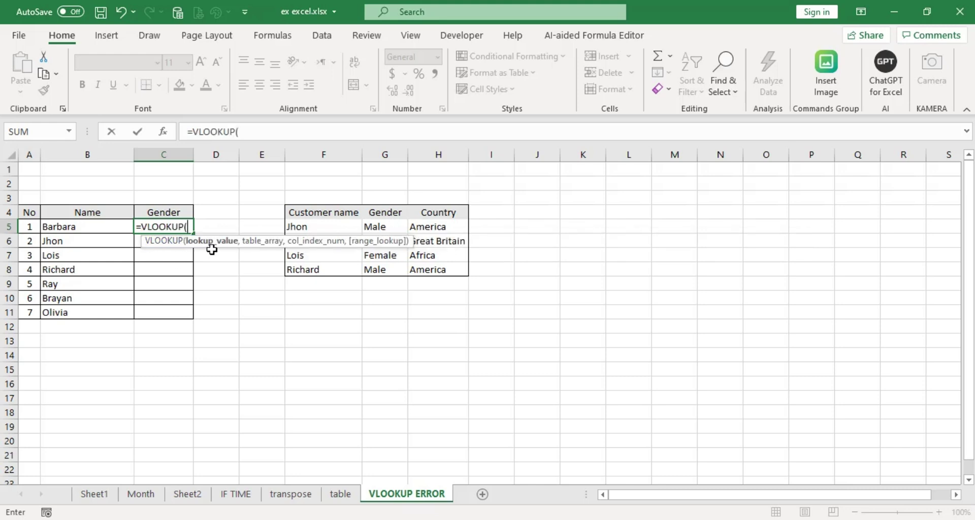
click(69, 227)
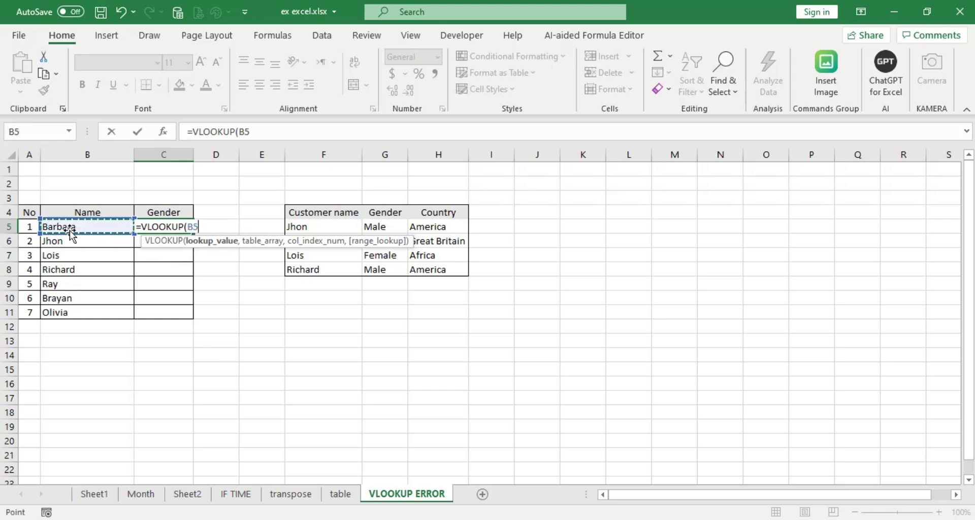
text(,)
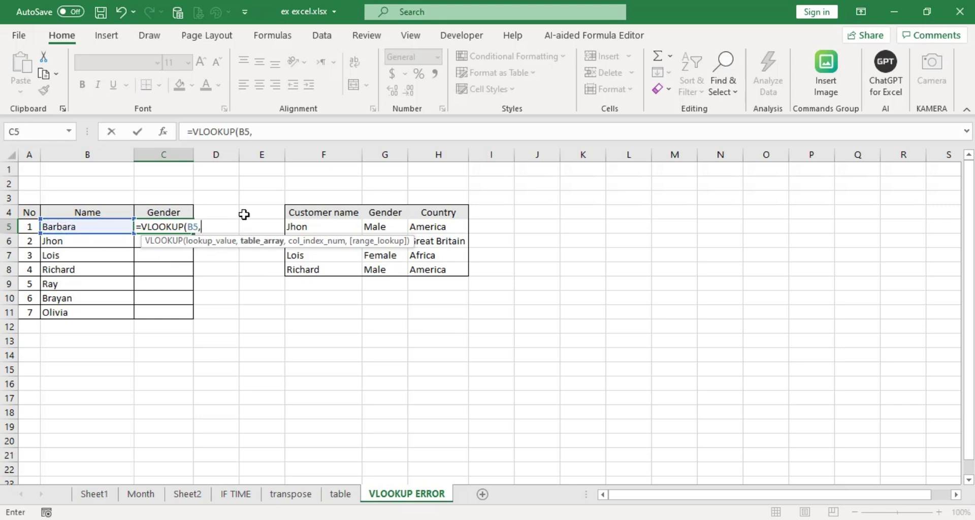
drag(296, 209, 447, 275)
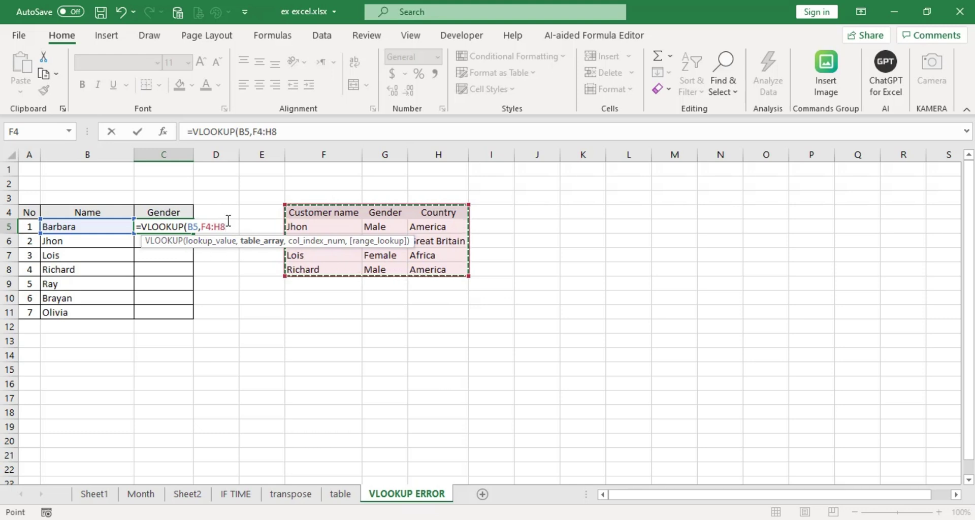
text(,)
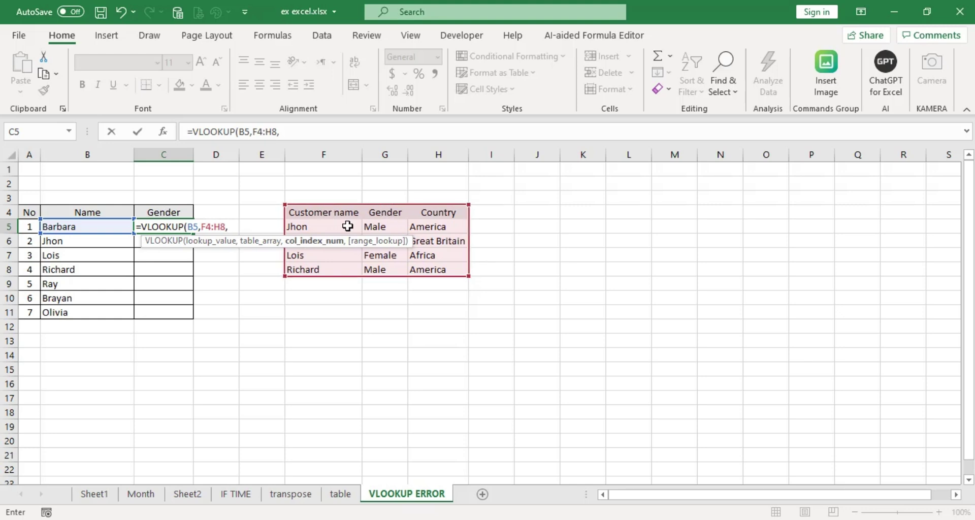
text(2,0)
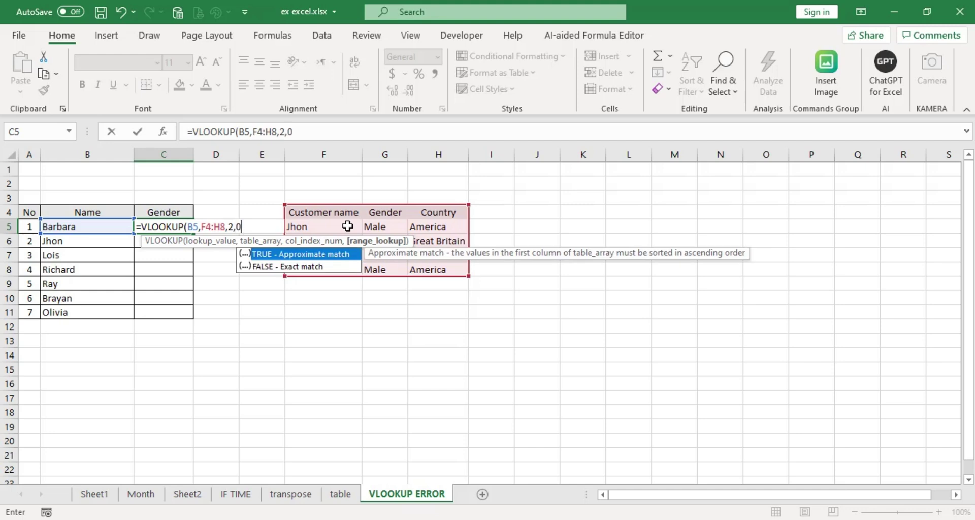
text())
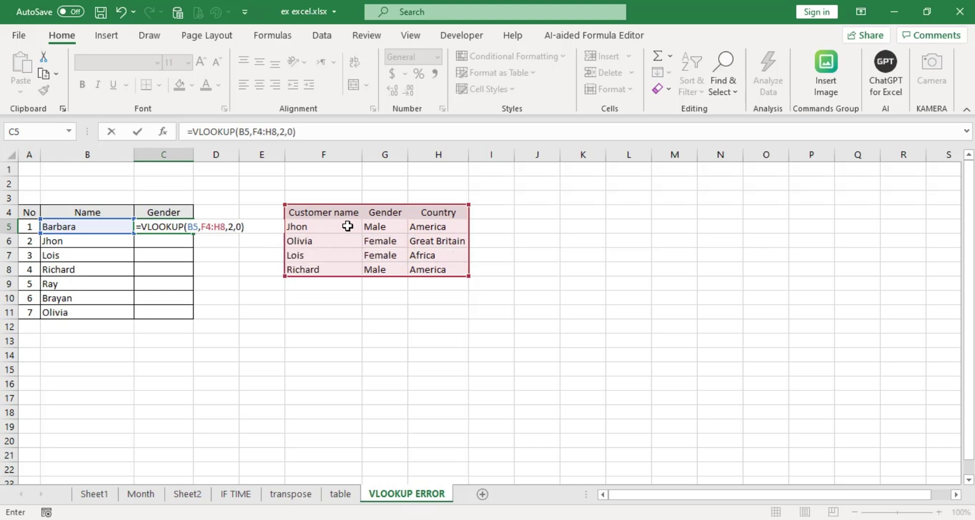
key(Return)
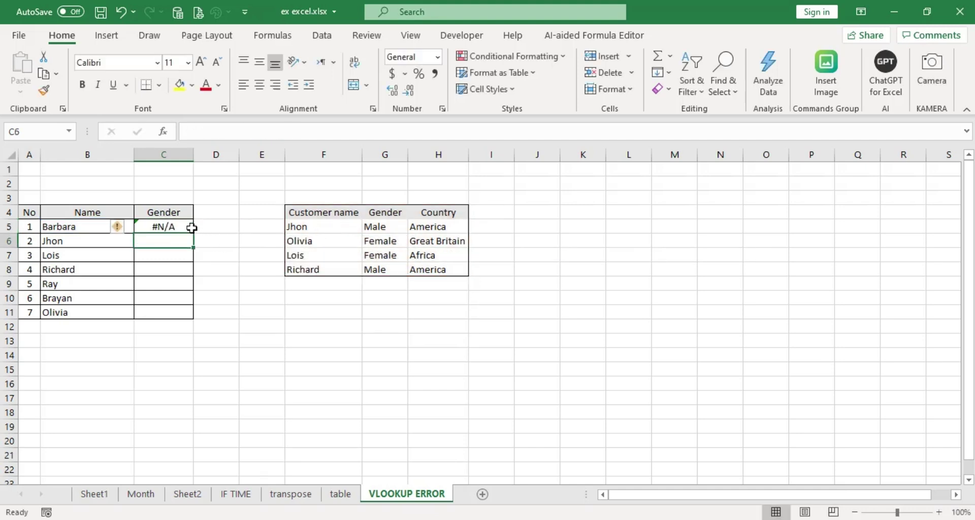
Fill the unlocked lookup down to C11 and compare C11's shifted F10:H14 range with C5's.
click(191, 228)
drag(195, 233, 189, 316)
click(254, 322)
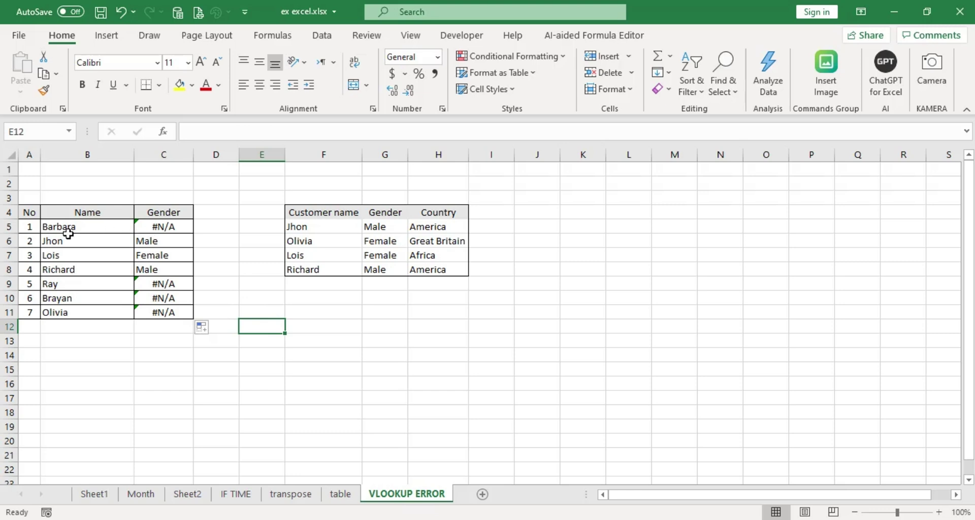
click(148, 225)
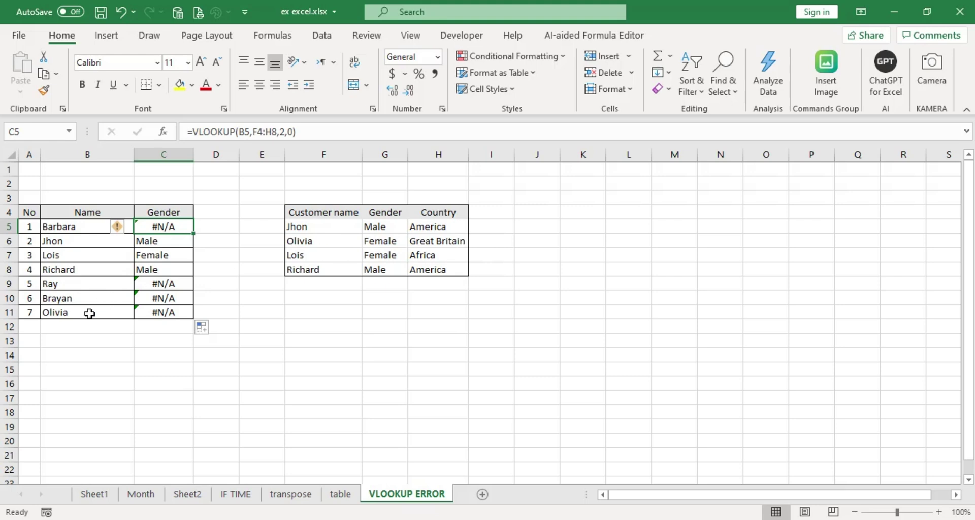
click(68, 314)
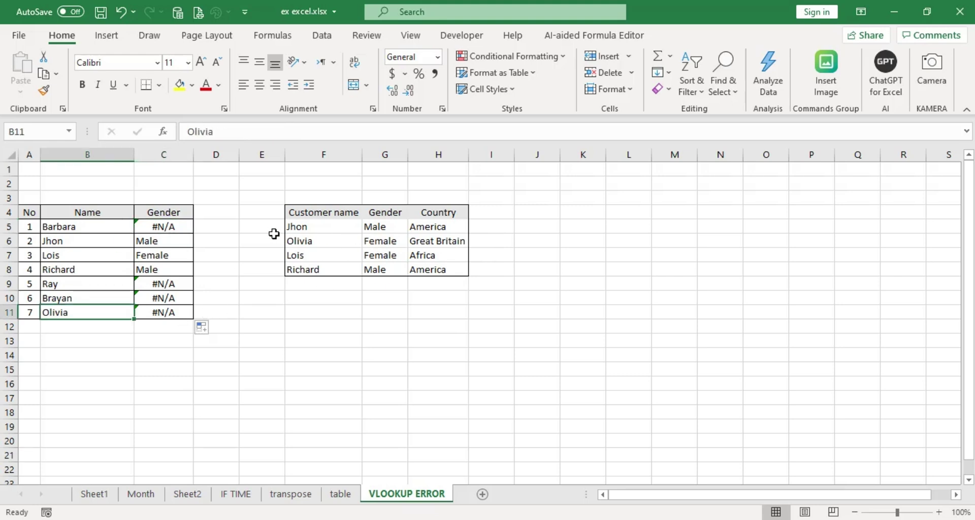
click(169, 313)
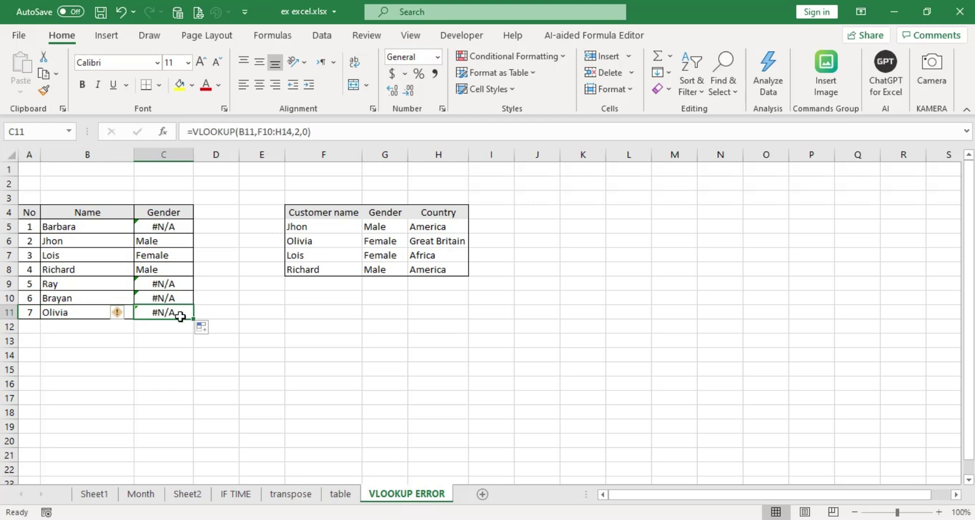
click(183, 225)
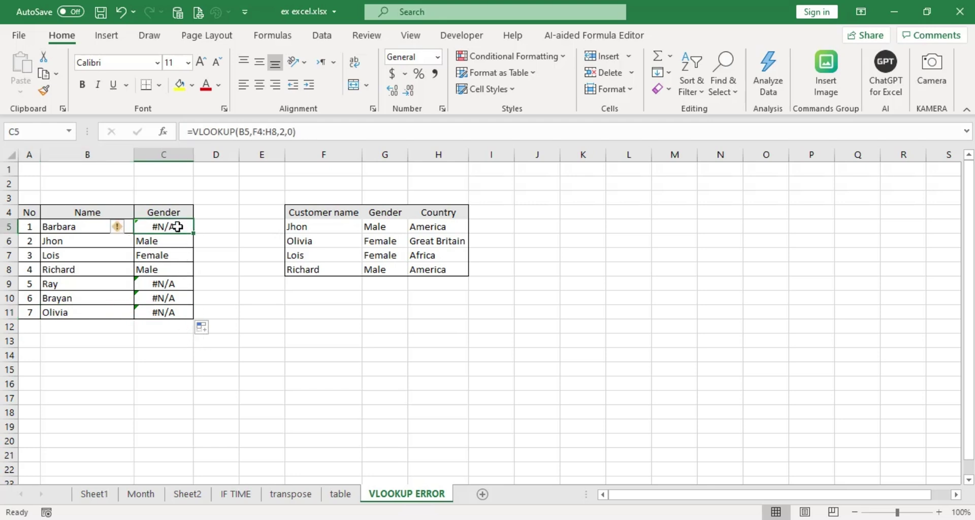
double_click(178, 227)
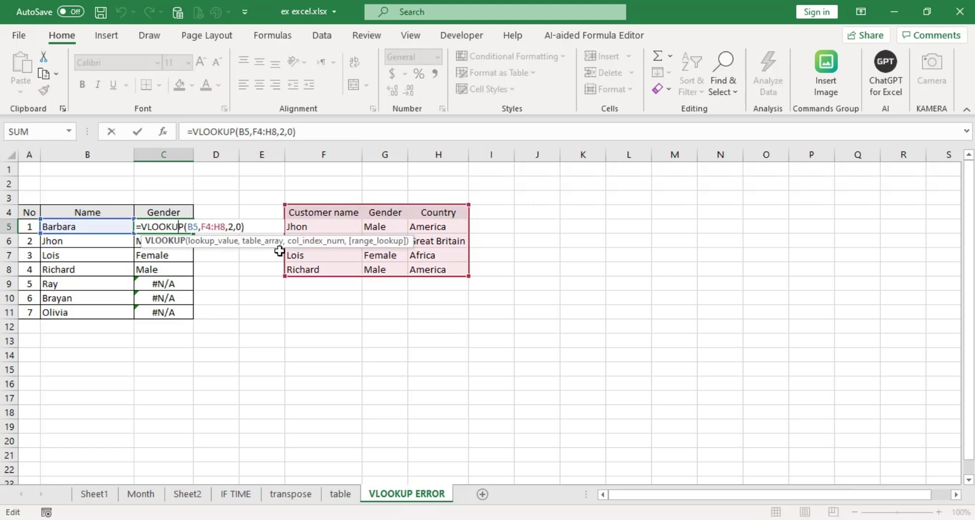
key(Right)
key(Right)
key(Right)
key(Right)
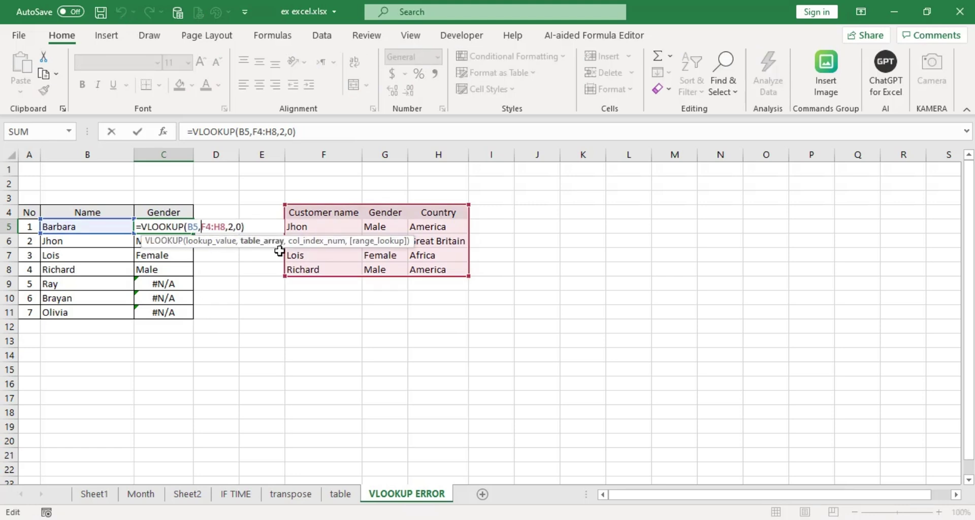
key(shift+Right)
key(shift+Right)
key(shift+Right)
key(shift+Right)
key(shift+Right)
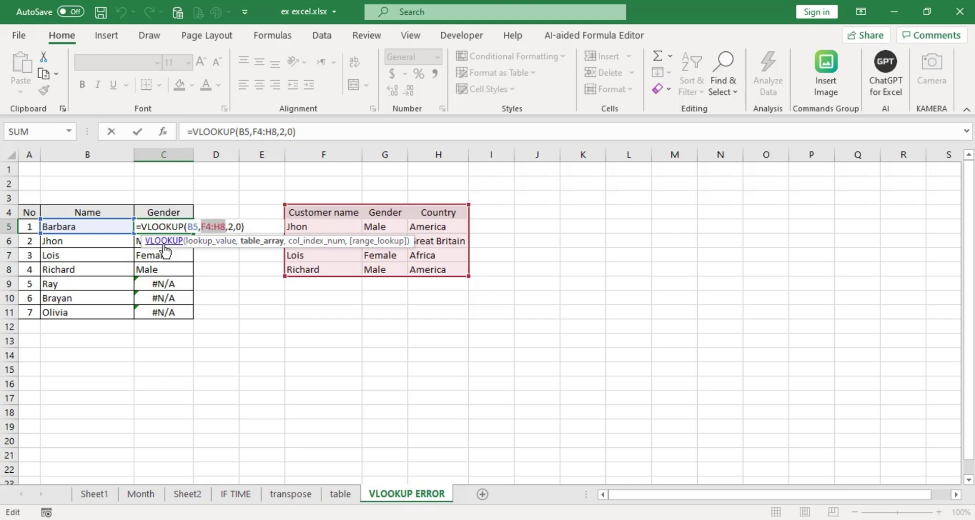
key(Escape)
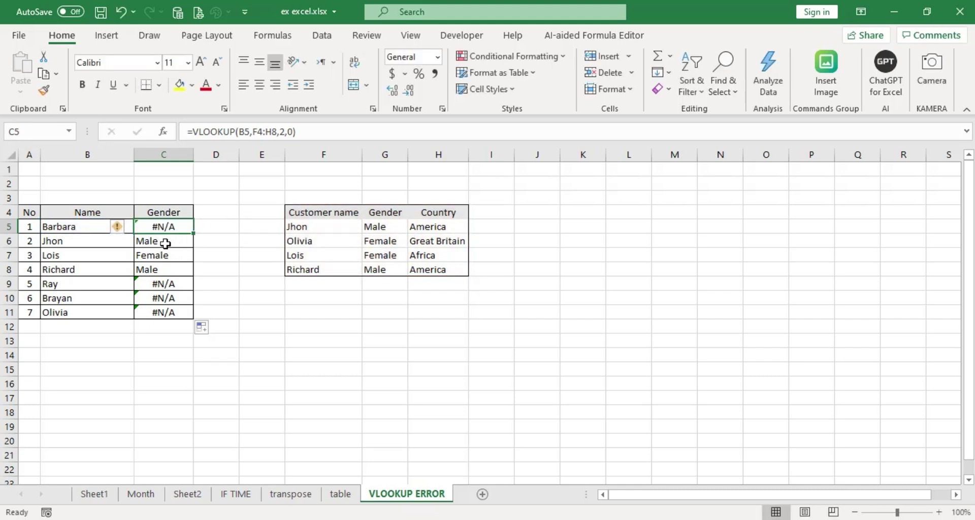
click(168, 246)
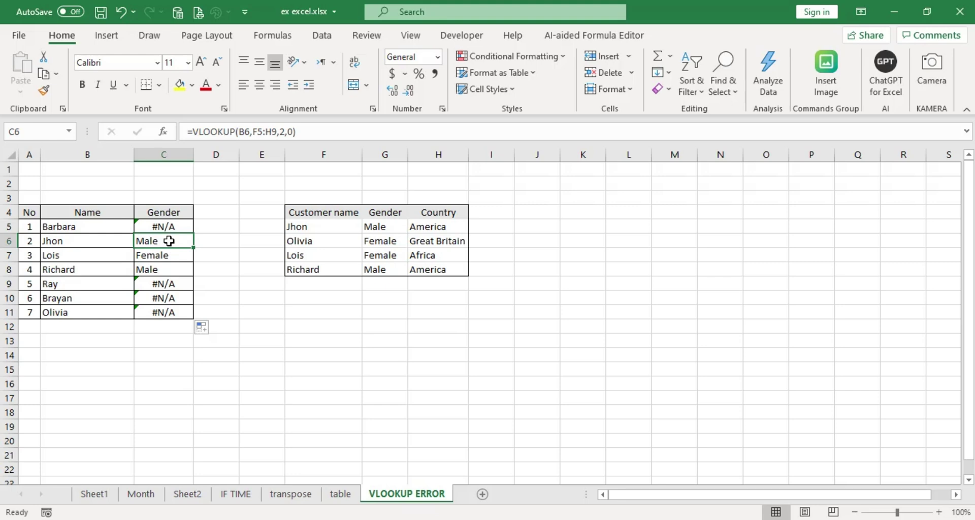
key(F2)
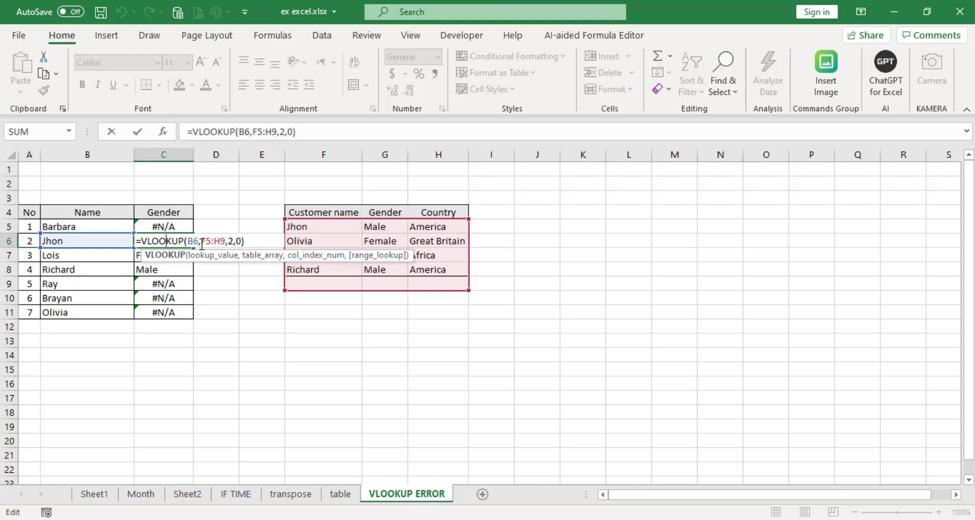
drag(201, 242, 229, 240)
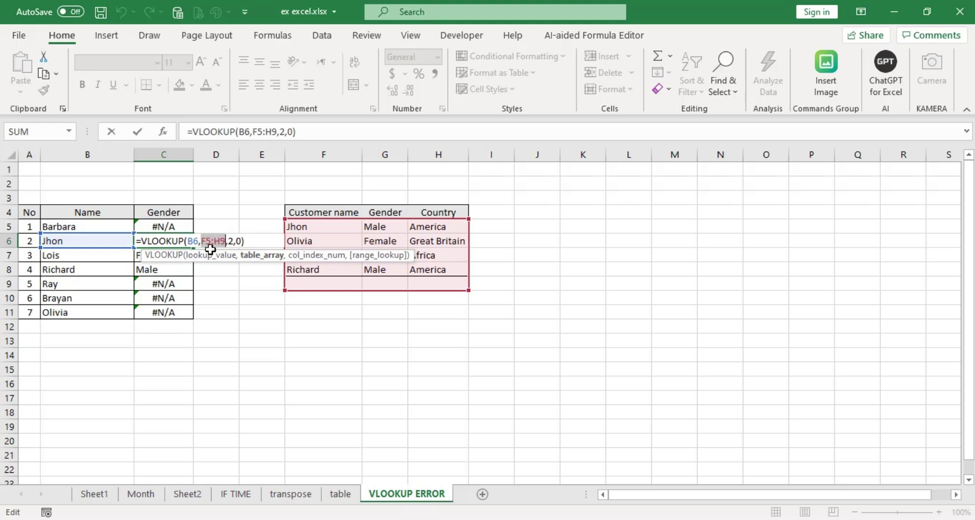
key(ctrl+Return)
click(165, 227)
double_click(165, 226)
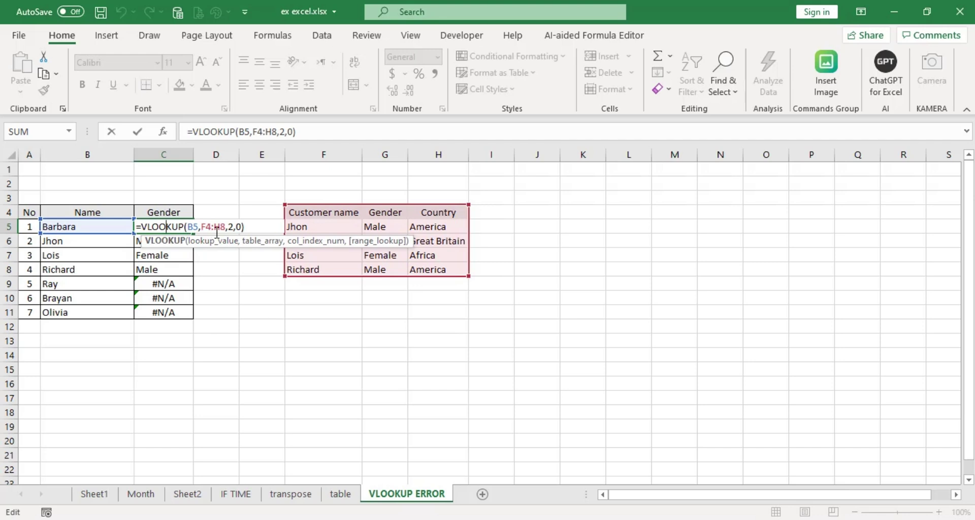
key(Return)
double_click(185, 240)
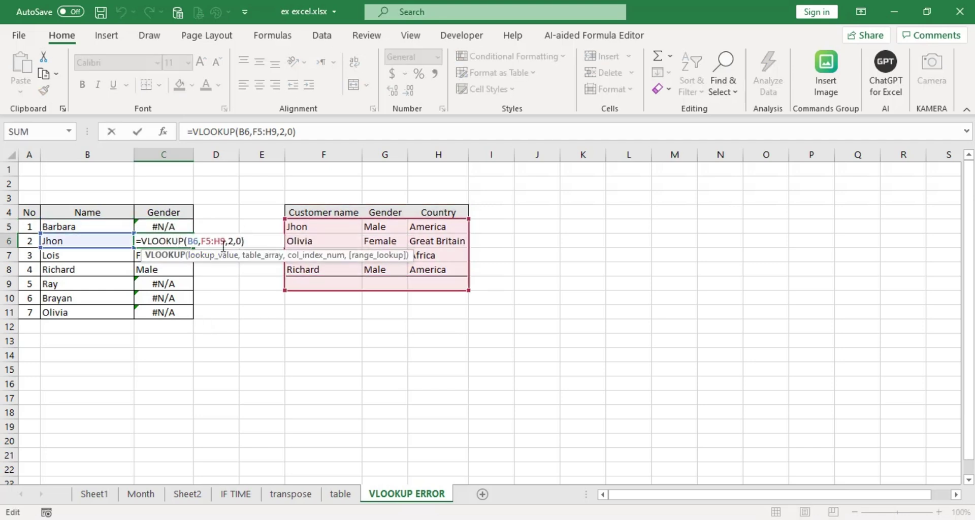
key(Return)
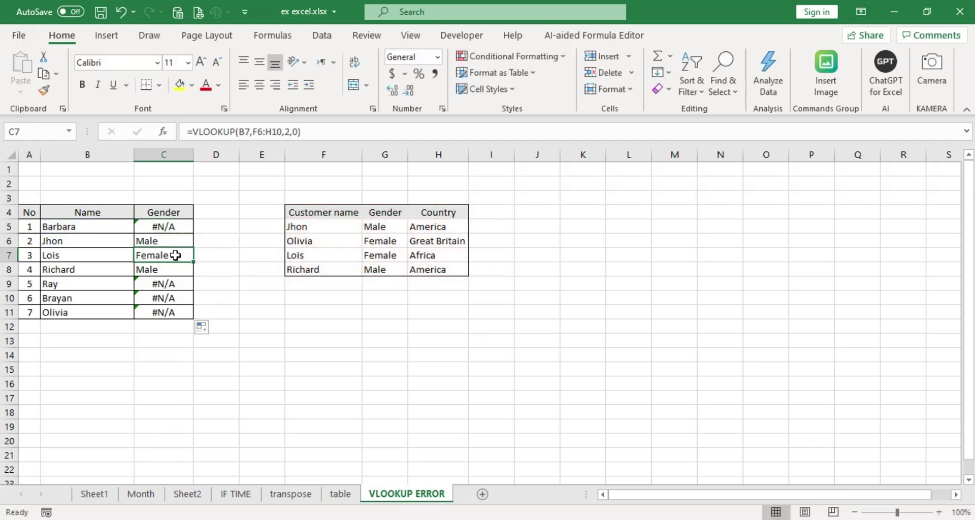
double_click(188, 255)
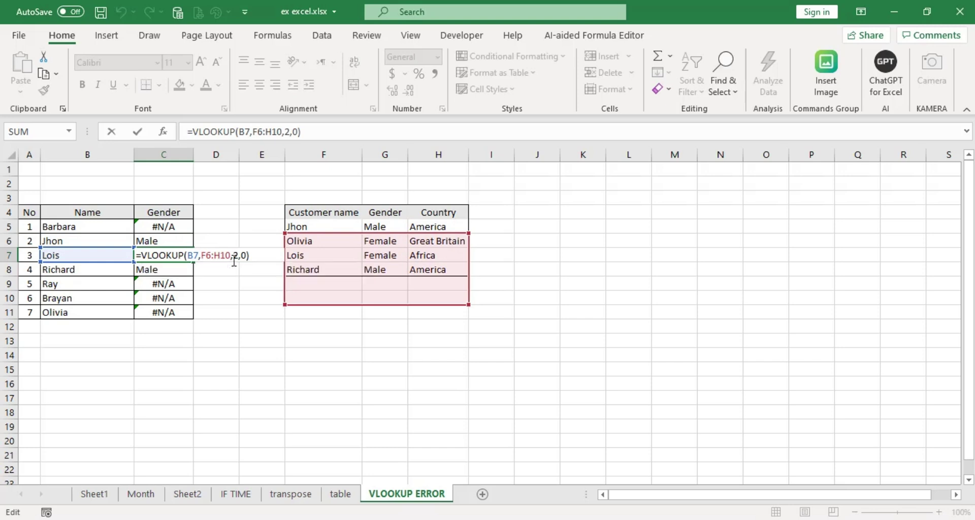
key(Escape)
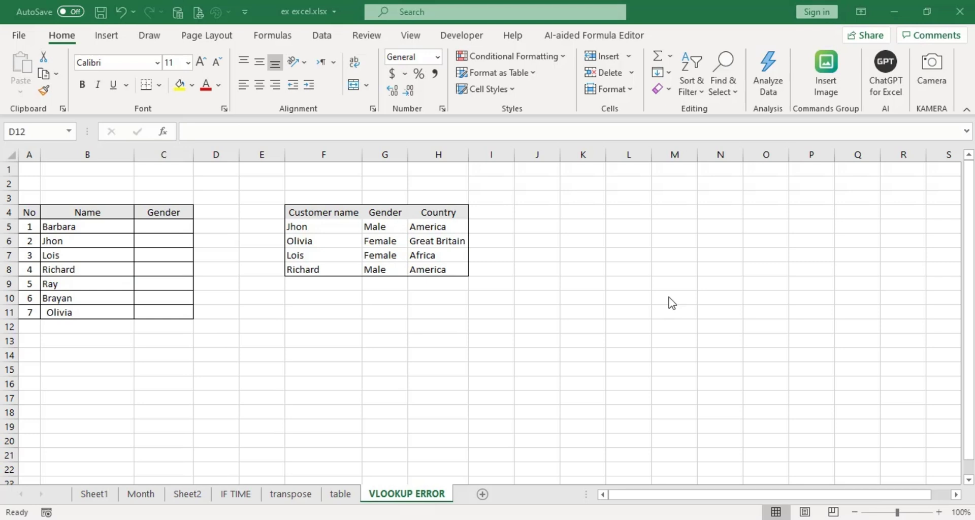
Start C5's VLOOKUP on B5 with the customer table locked as $F$4:$H$8.
click(175, 227)
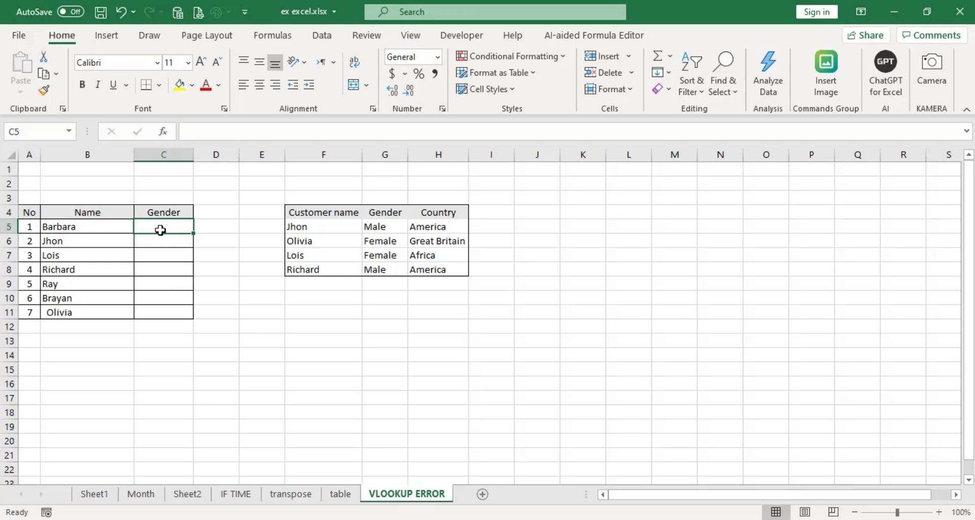
text(=)
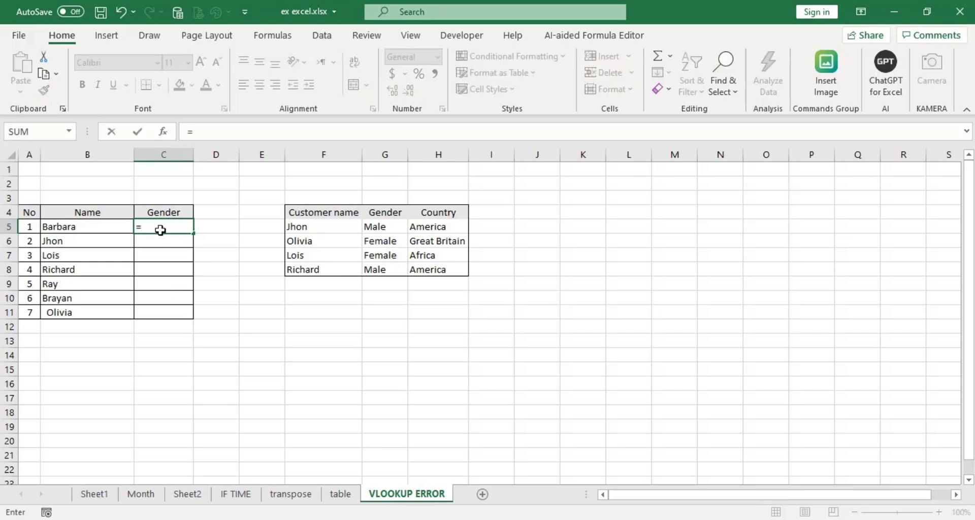
text(V)
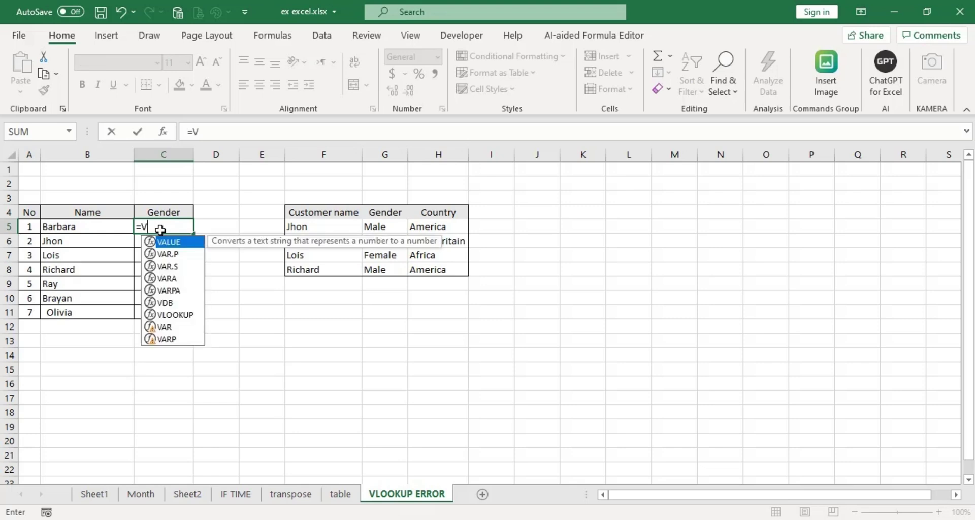
text(loo)
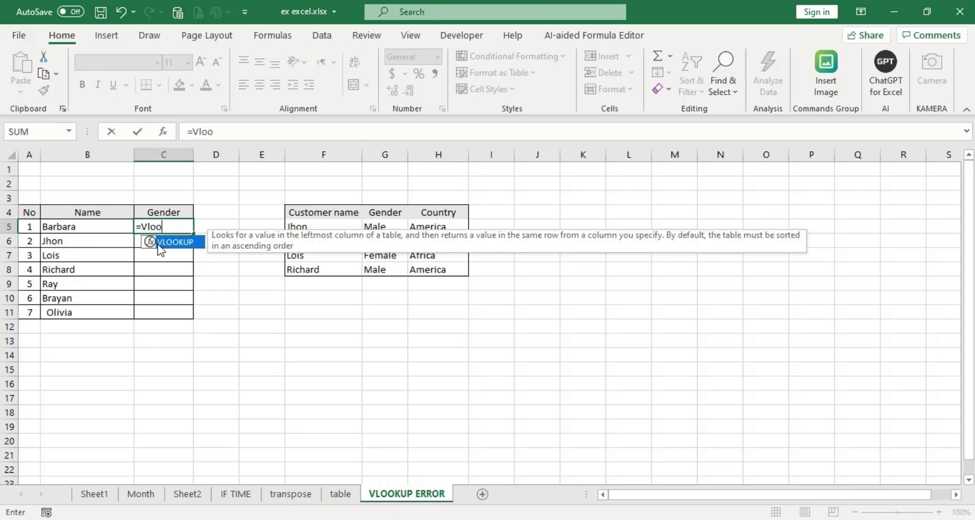
double_click(170, 242)
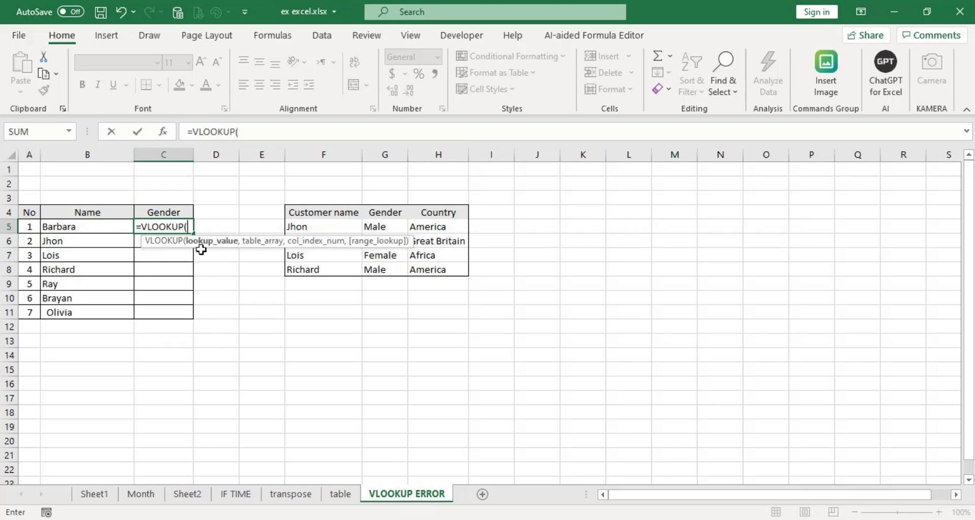
click(84, 227)
text(,)
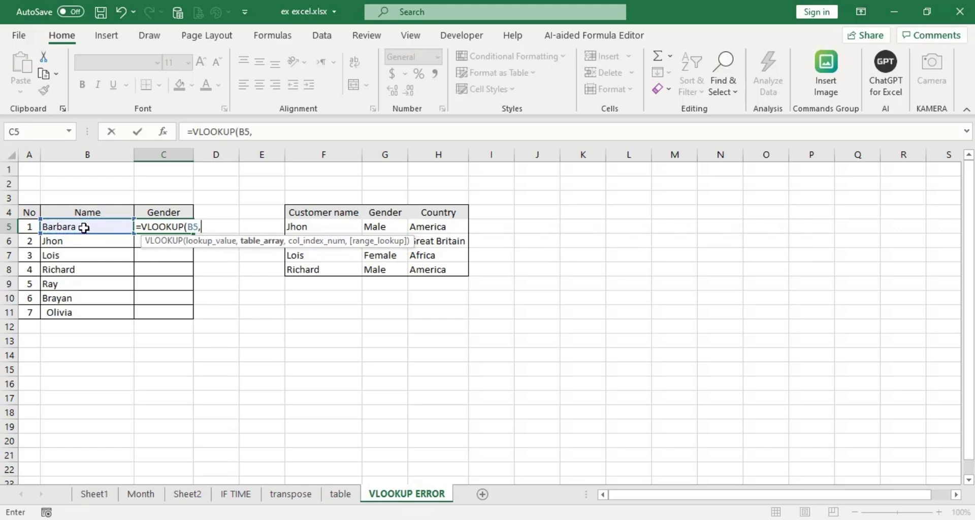
click(300, 214)
drag(366, 224, 429, 268)
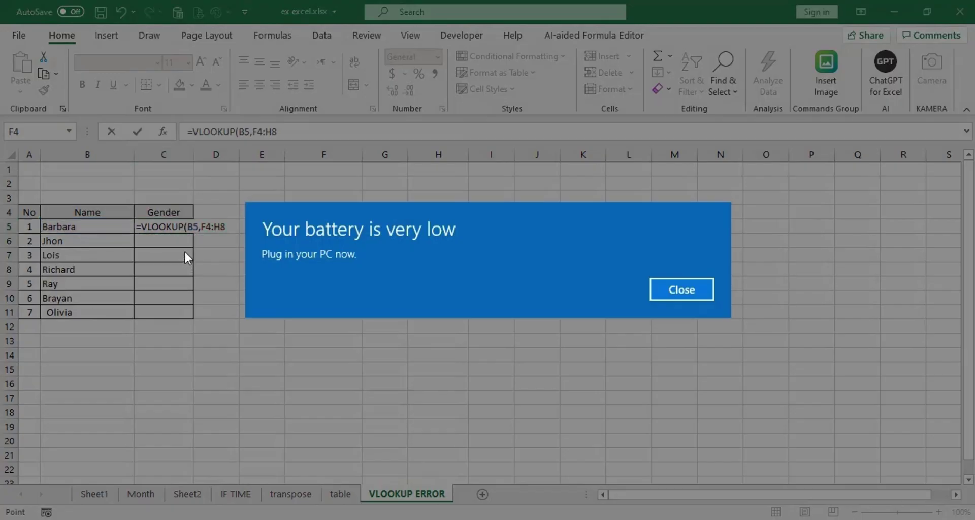
key(Return)
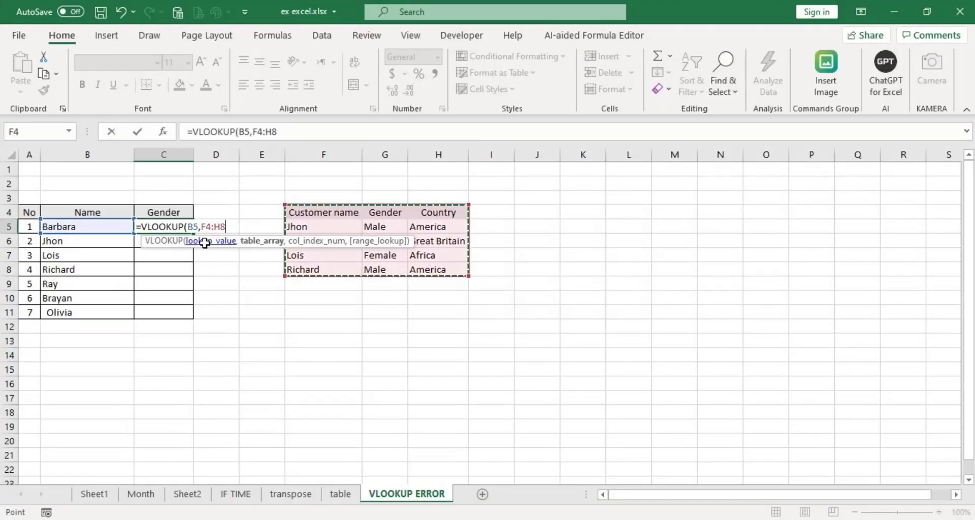
key(Return)
key(F4)
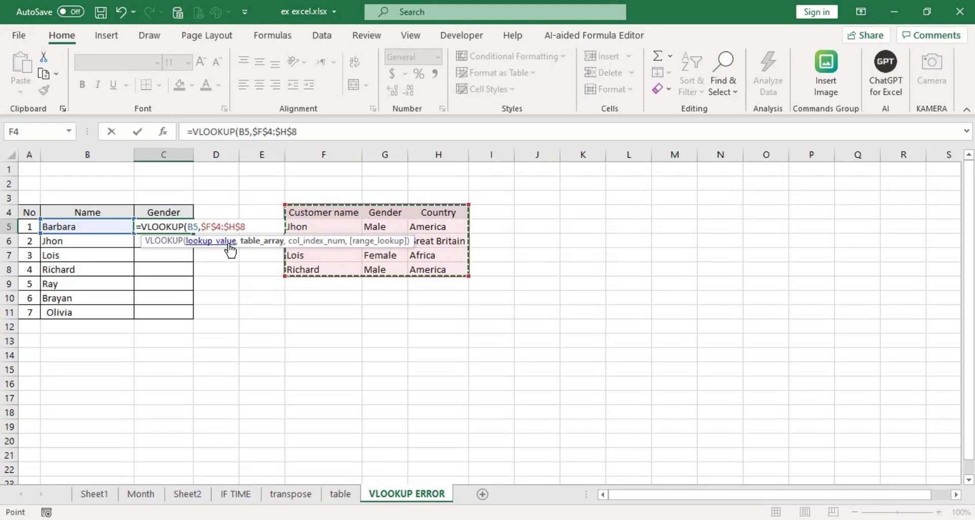
Finish it as an exact match on column 2 and fill it down through C11.
click(808, 519)
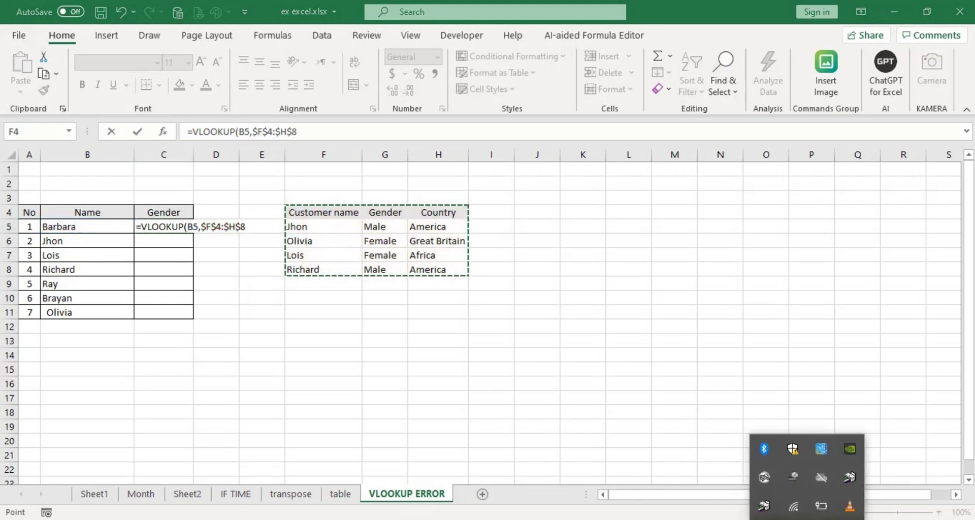
click(808, 519)
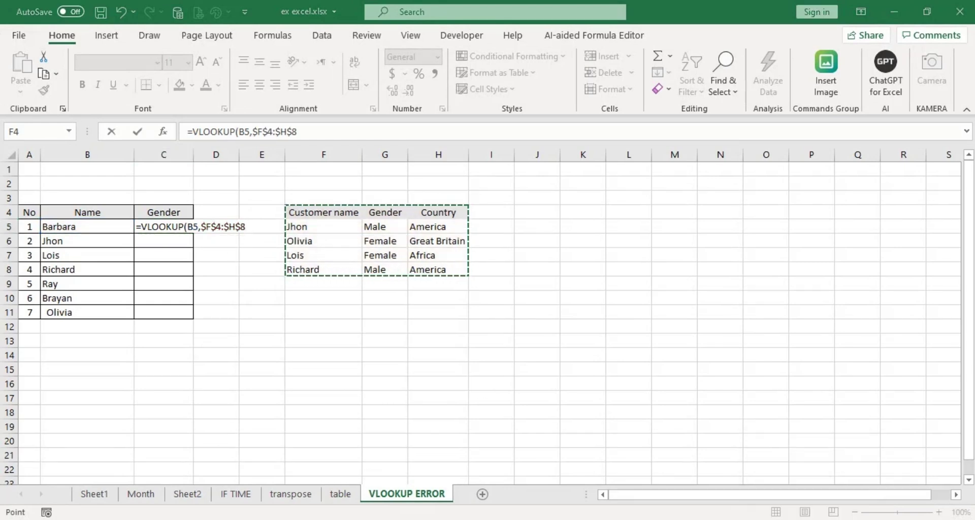
click(246, 228)
text(,)
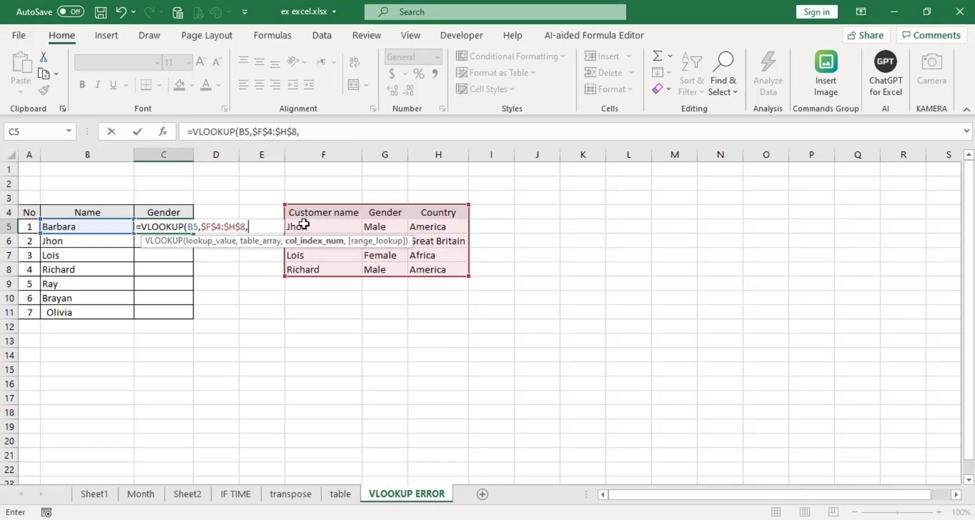
text(2,)
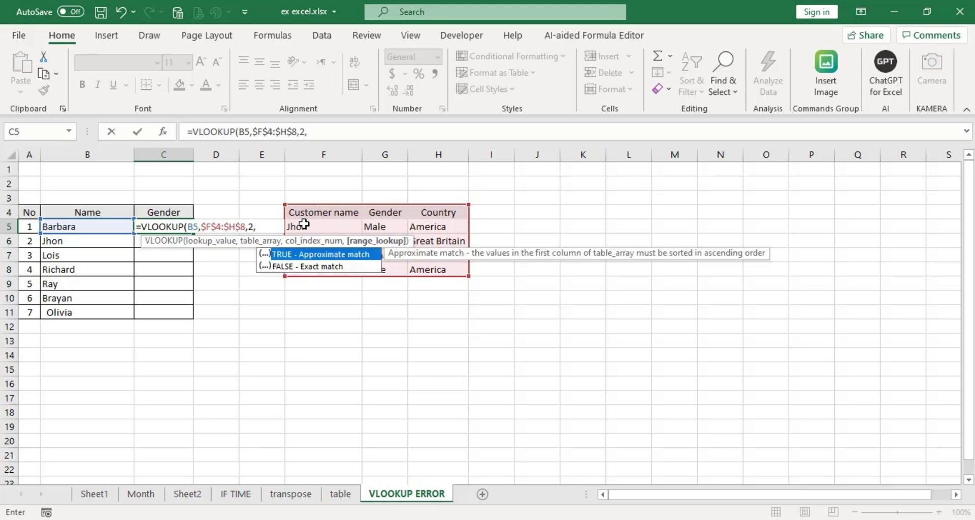
text(0))
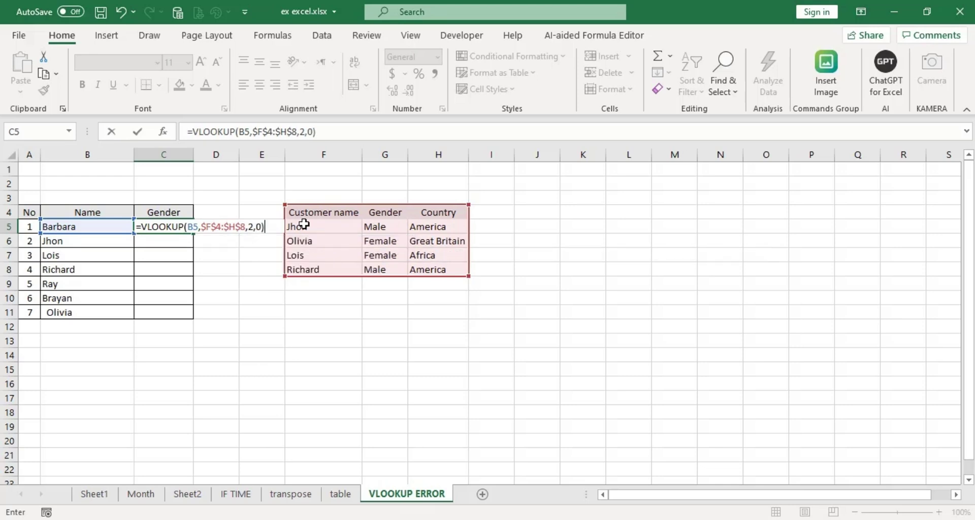
key(Return)
click(175, 227)
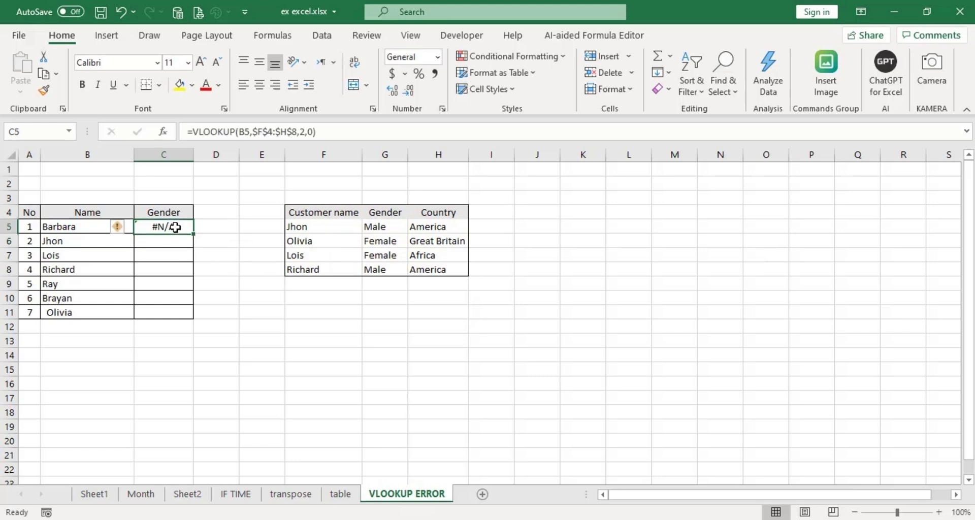
drag(193, 232, 196, 320)
Inspect the names Richard in B8 and Olivia in B11 for stray spaces, then review C5's lookup.
click(318, 332)
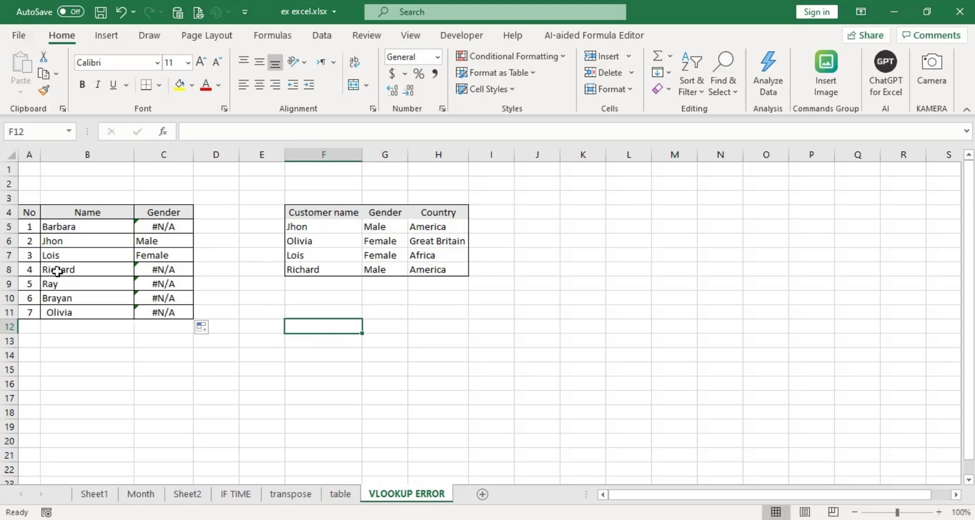
click(147, 227)
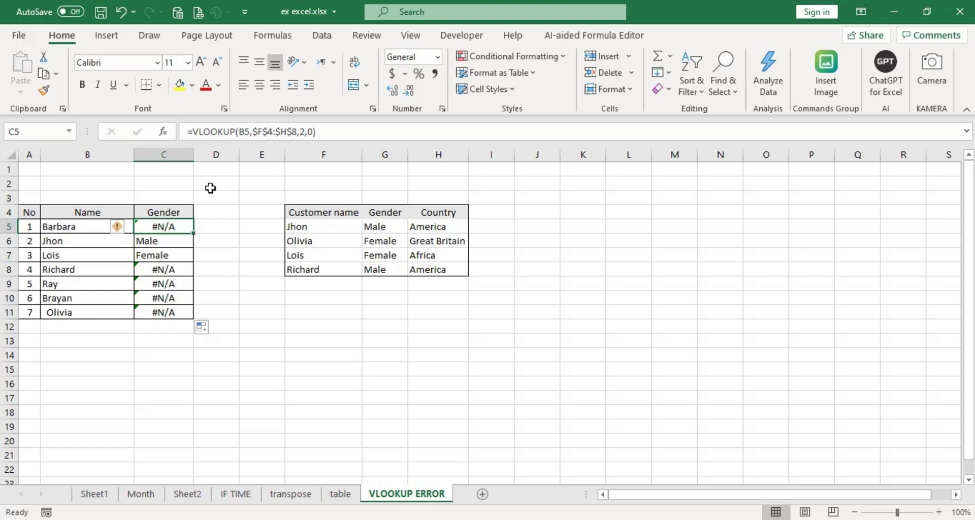
click(77, 270)
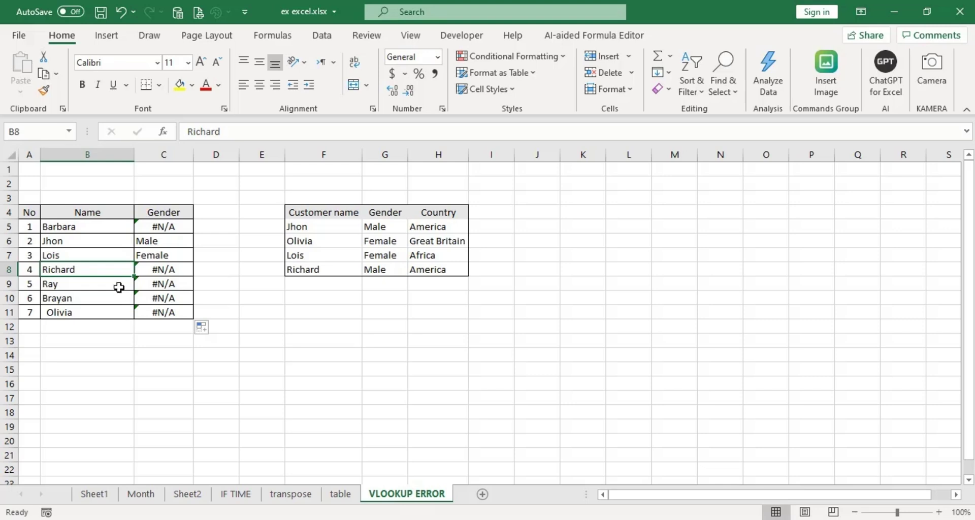
double_click(77, 270)
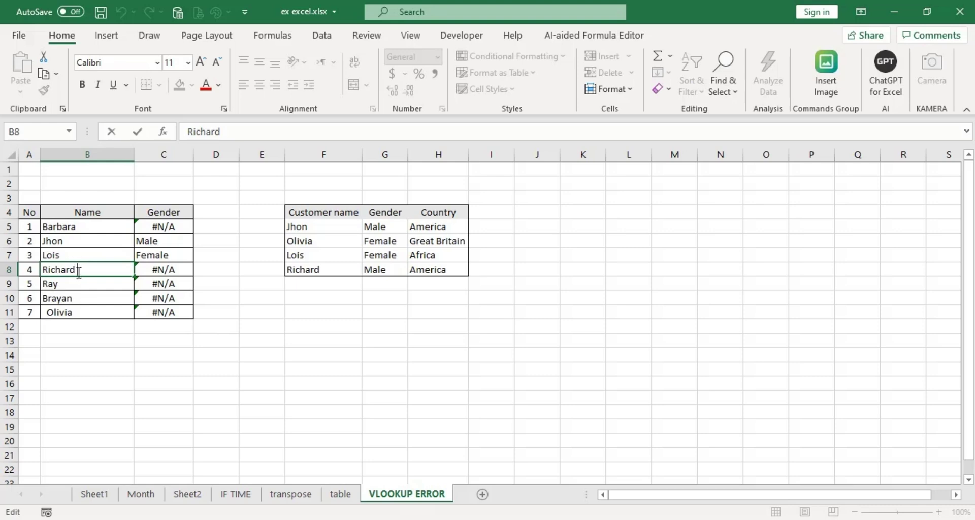
click(51, 313)
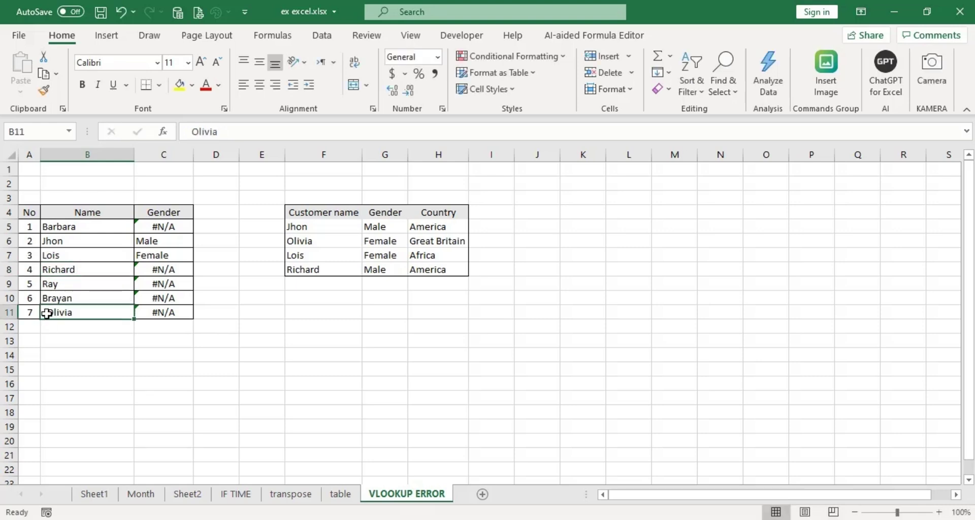
double_click(47, 313)
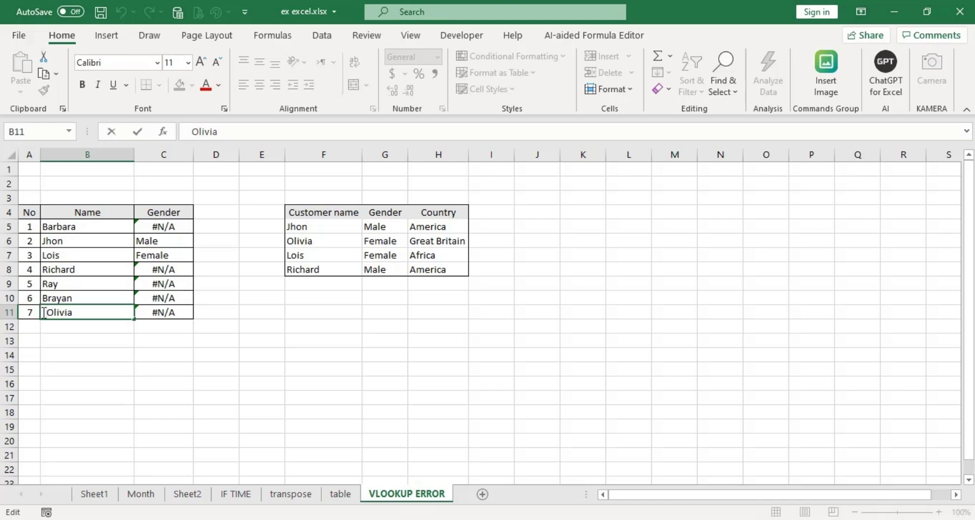
click(168, 229)
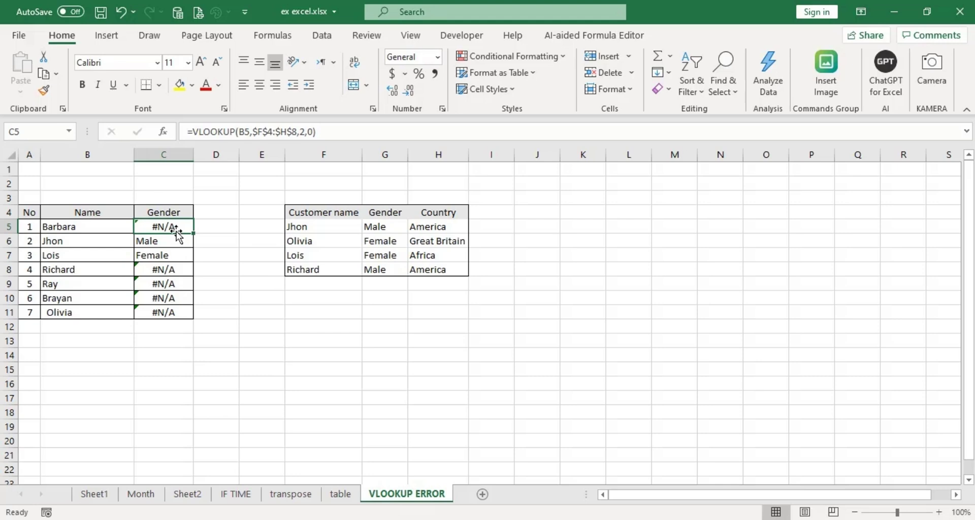
Change C5's lookup value to TRIM(B5) and fill the formula down through C11.
double_click(175, 227)
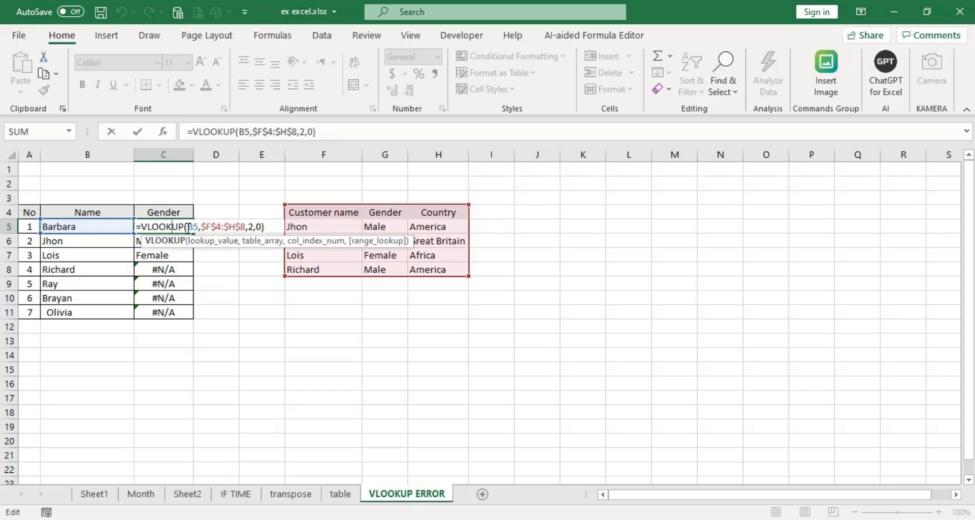
click(188, 227)
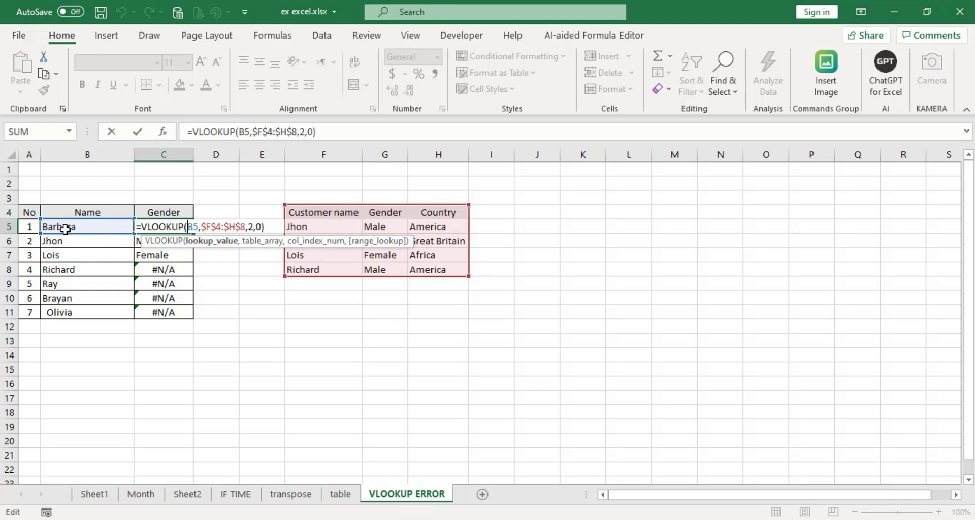
text(trim)
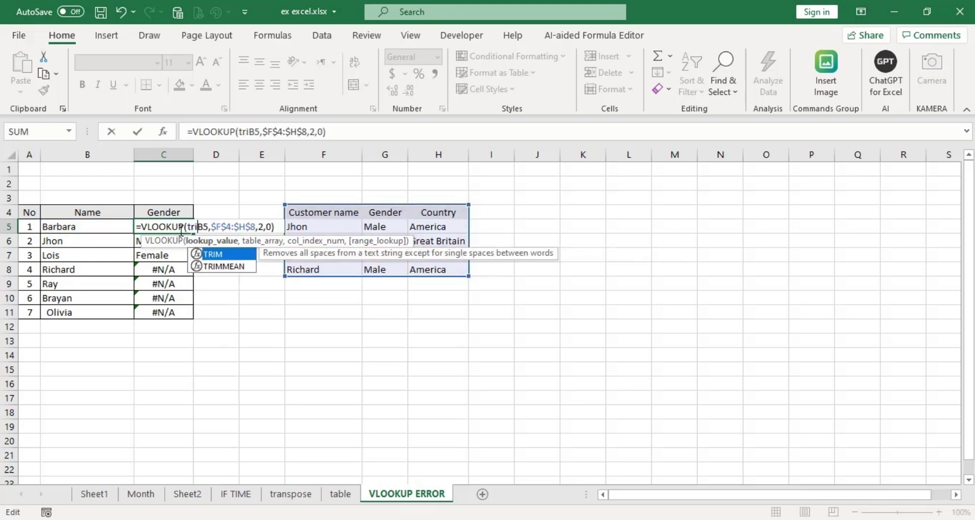
text((B5)
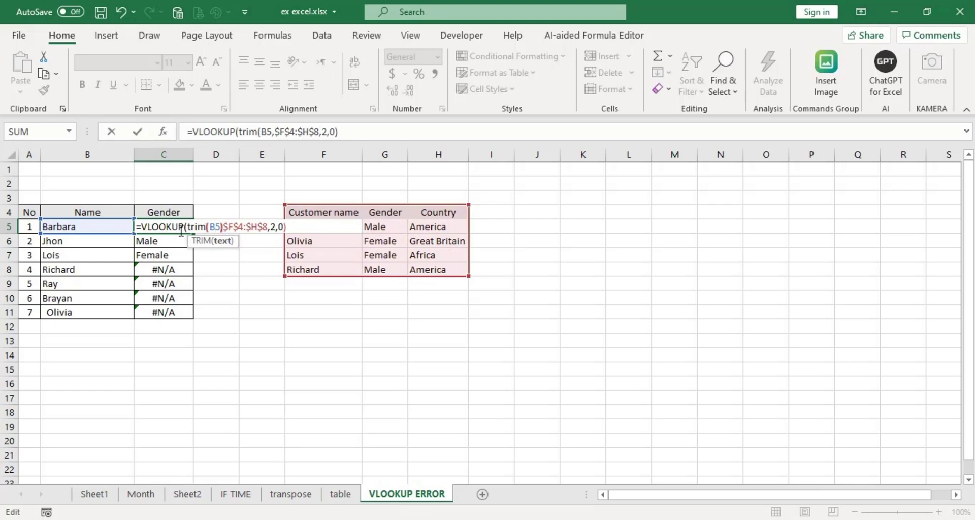
text())
key(Return)
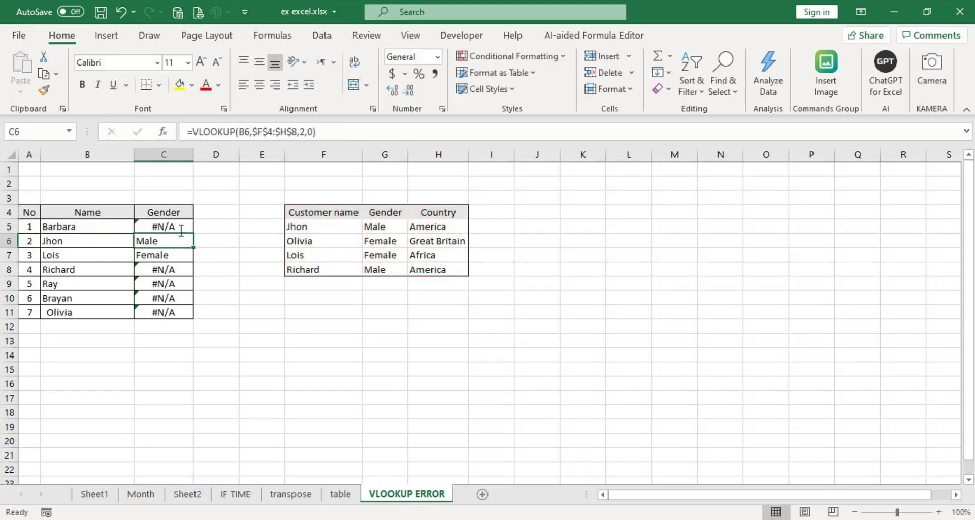
click(181, 227)
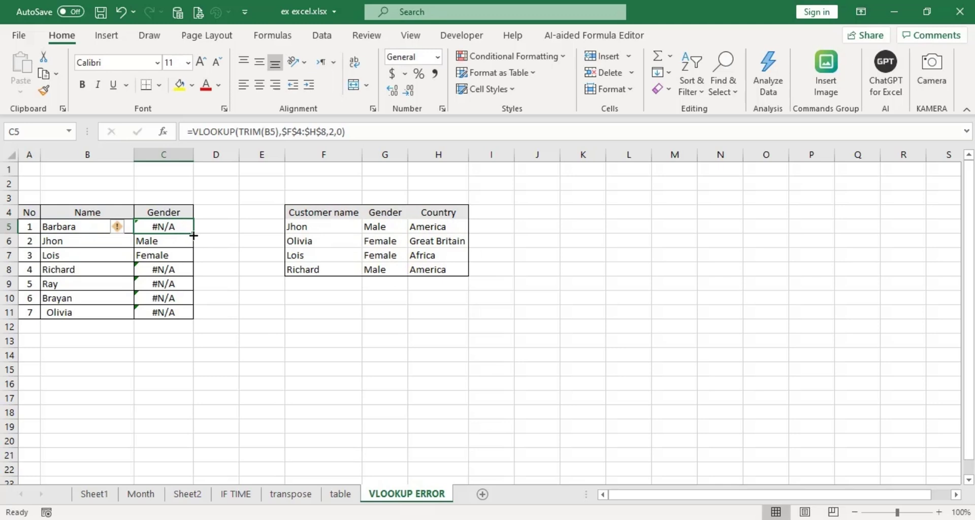
drag(193, 233, 193, 319)
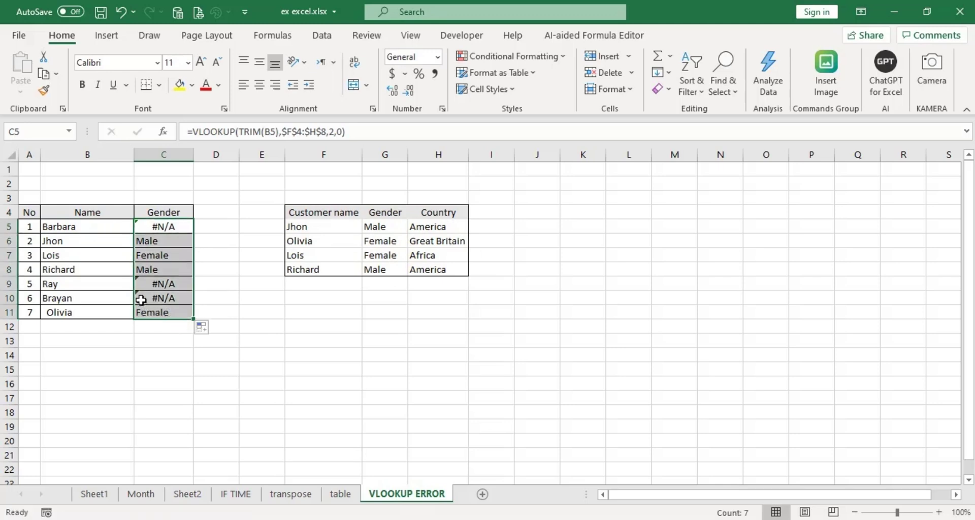
Verify Richard's C8 now shows Male and Olivia's C11 shows Female.
click(151, 270)
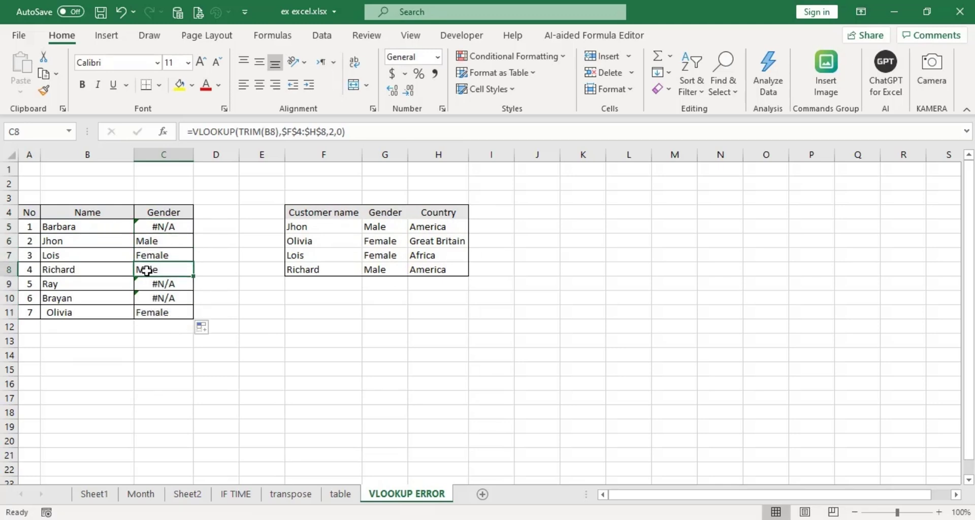
click(171, 314)
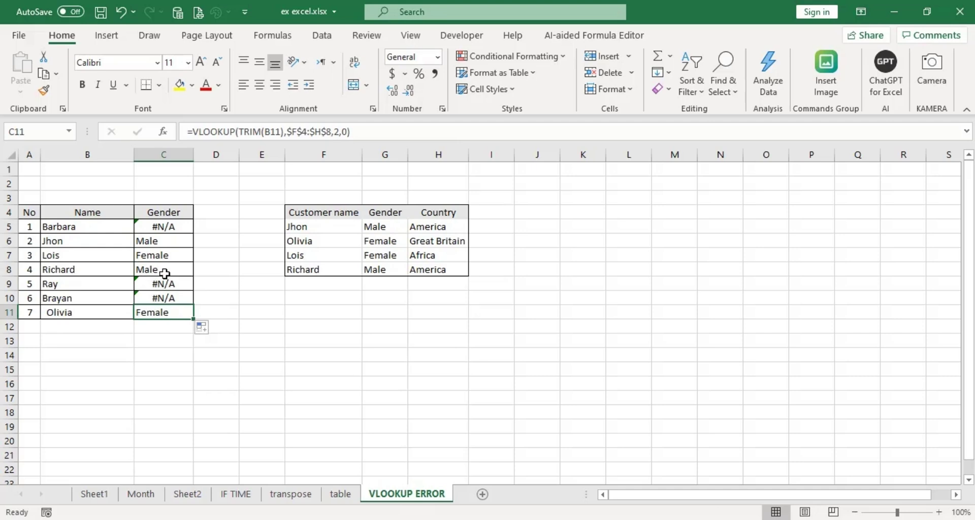
click(147, 272)
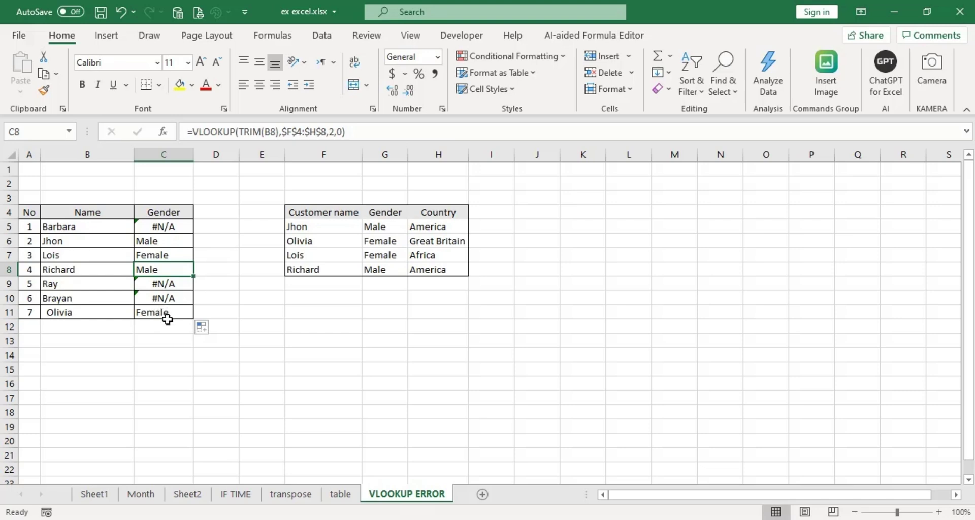
click(164, 323)
click(167, 315)
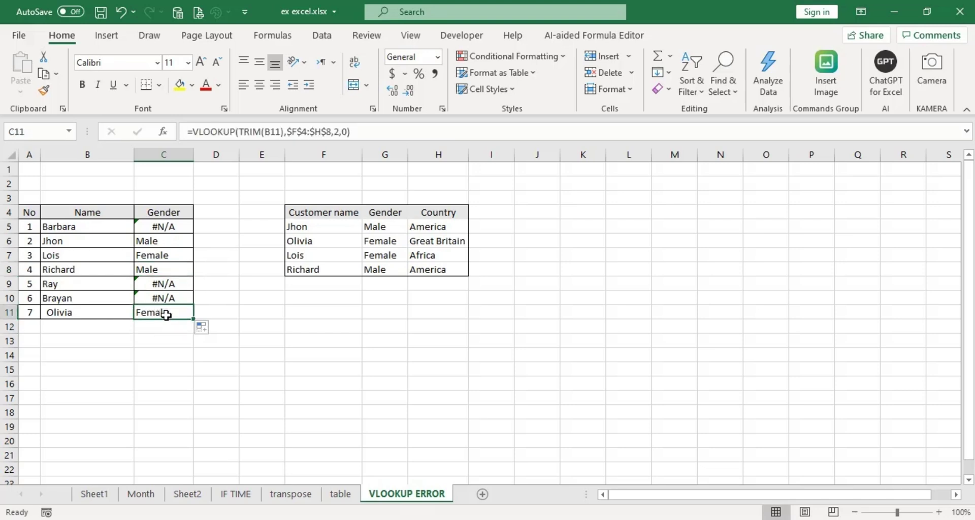
click(168, 227)
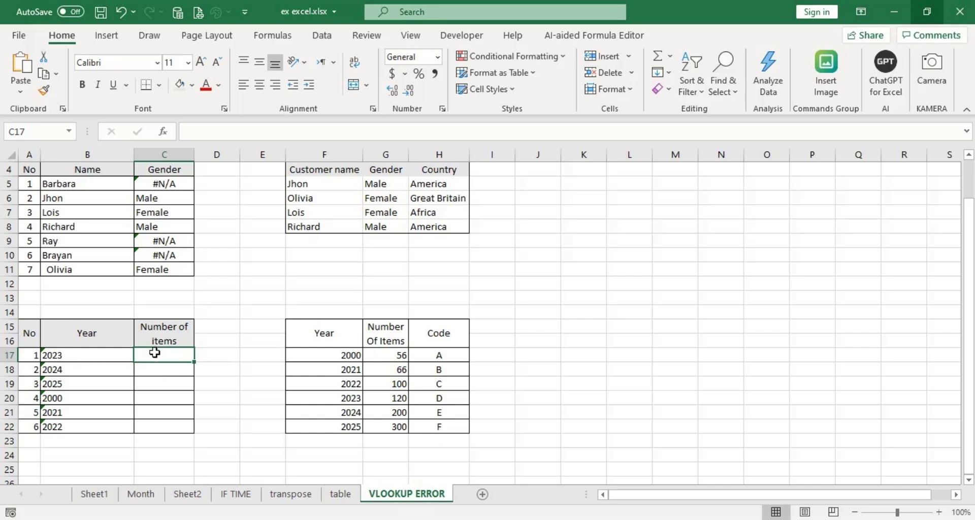
Enter =VLOOKUP(B17,$F$15:$H$22,2,0) in C17 and fill it down to C22.
text(=VLOO)
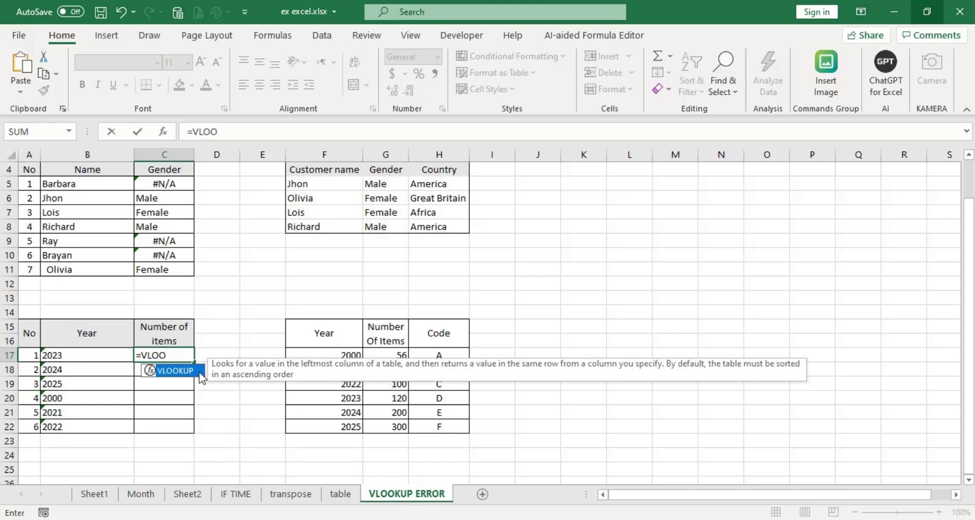
double_click(201, 373)
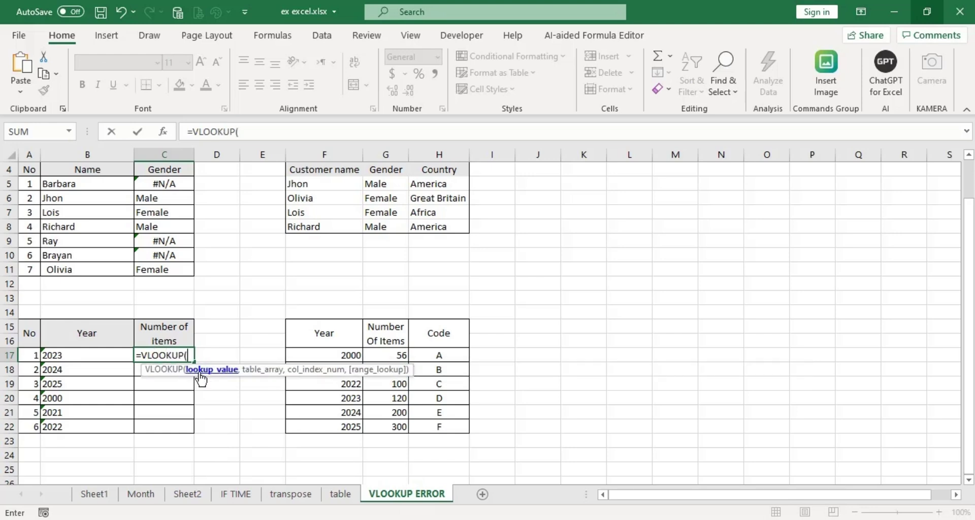
click(75, 355)
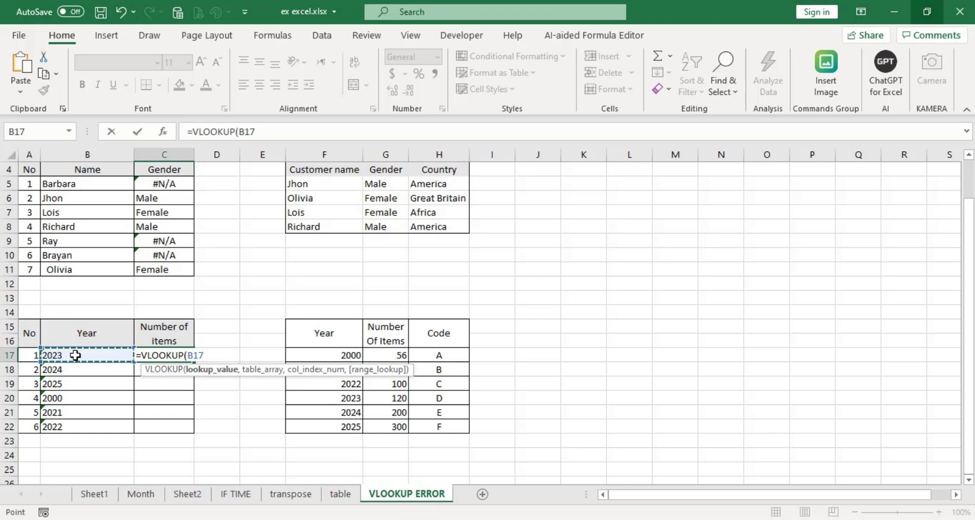
text(,)
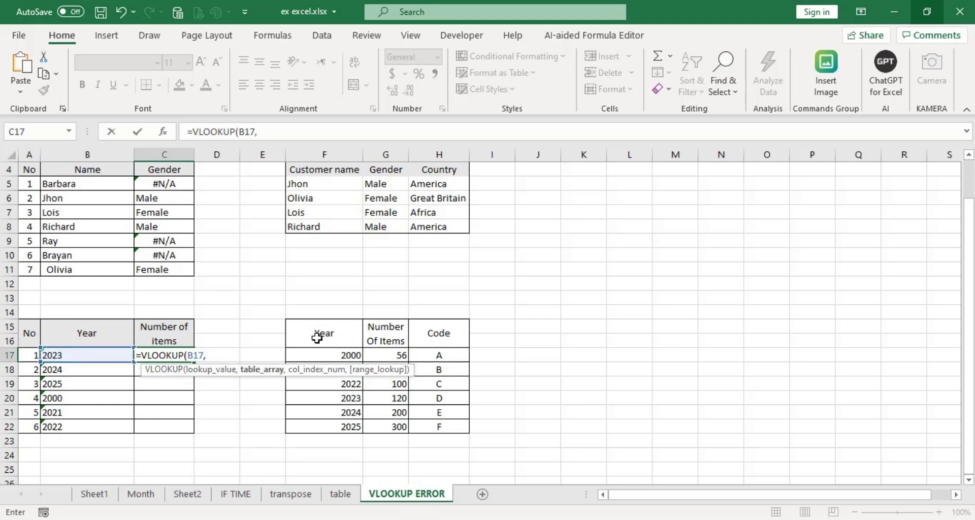
drag(317, 338, 435, 429)
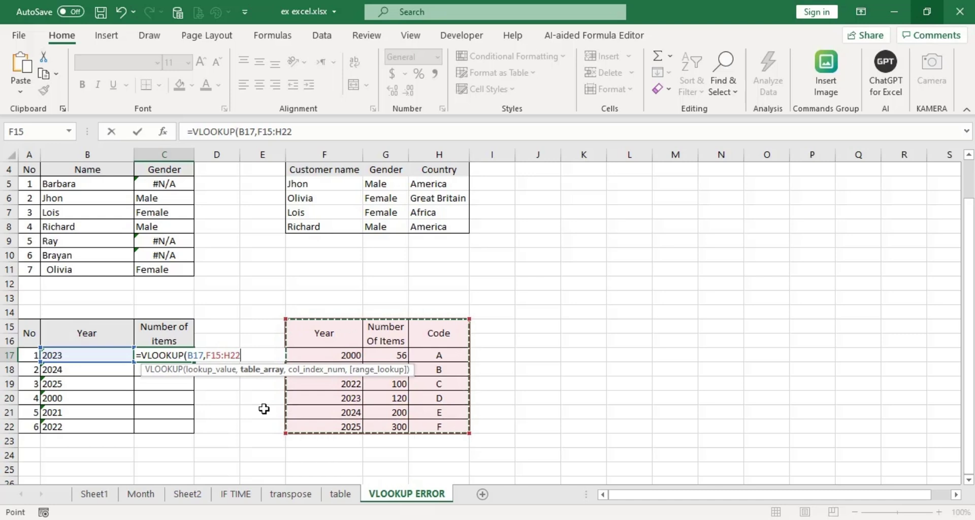
key(F4)
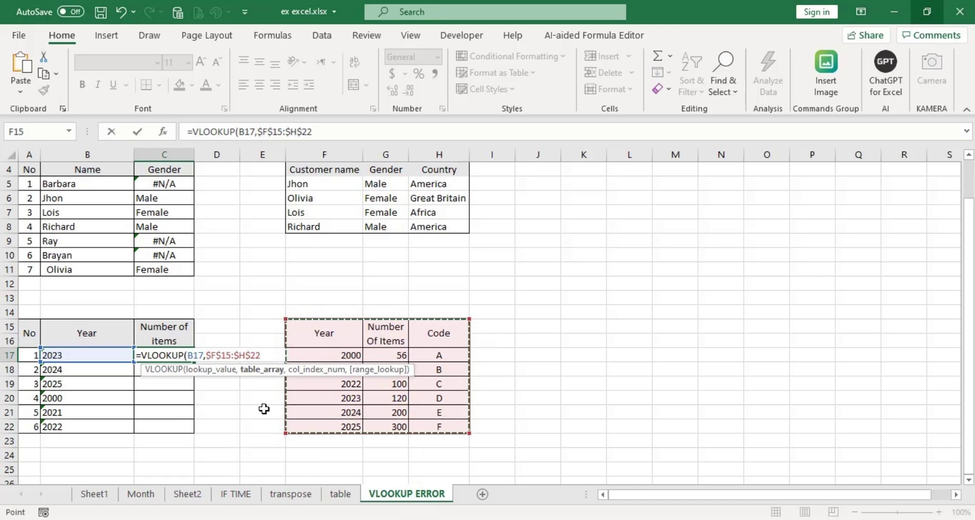
text(,2)
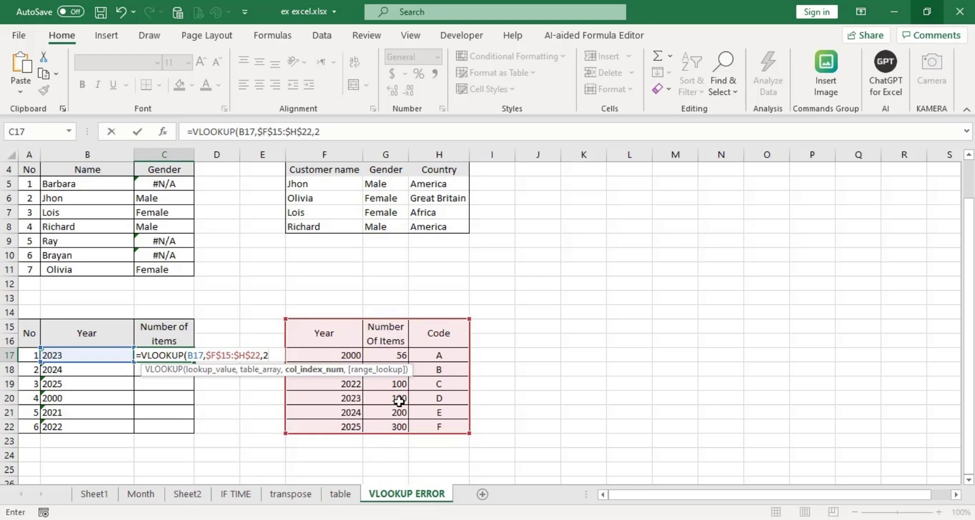
text(,)
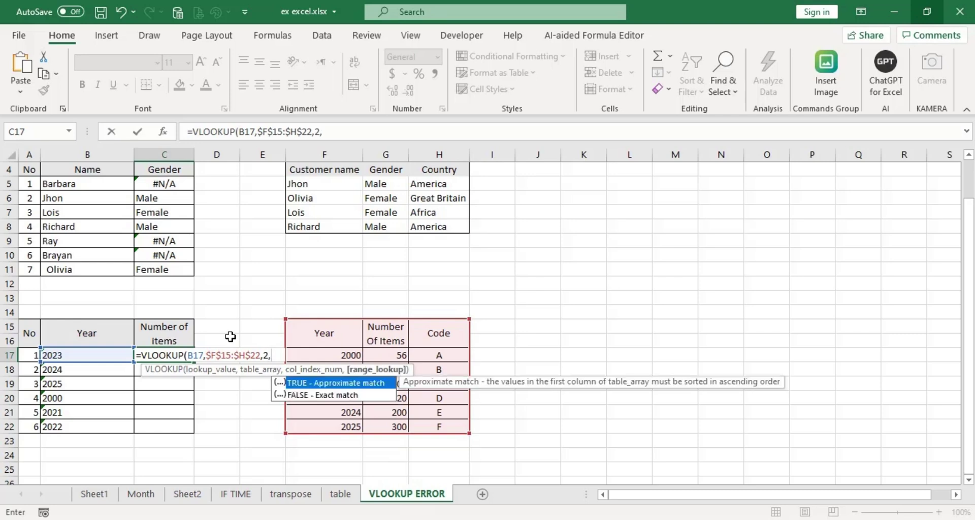
text(0))
key(Return)
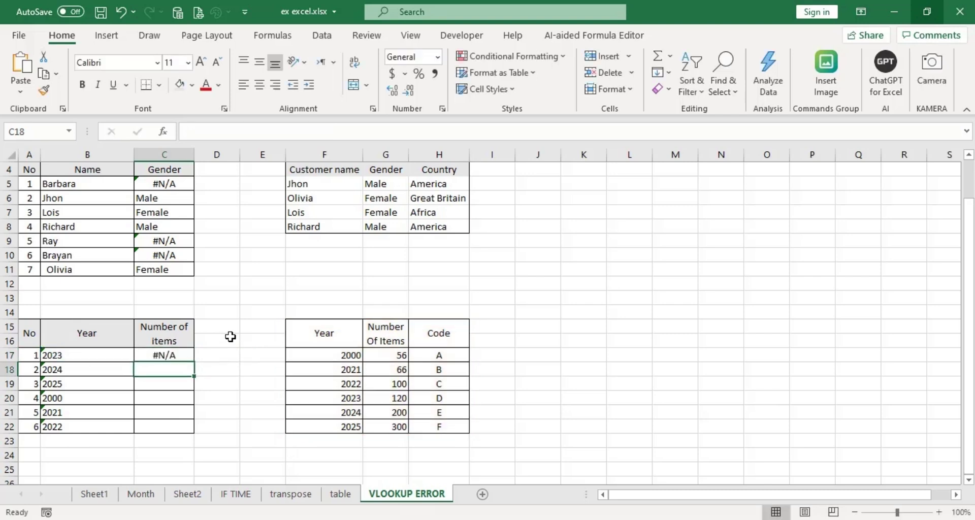
click(188, 355)
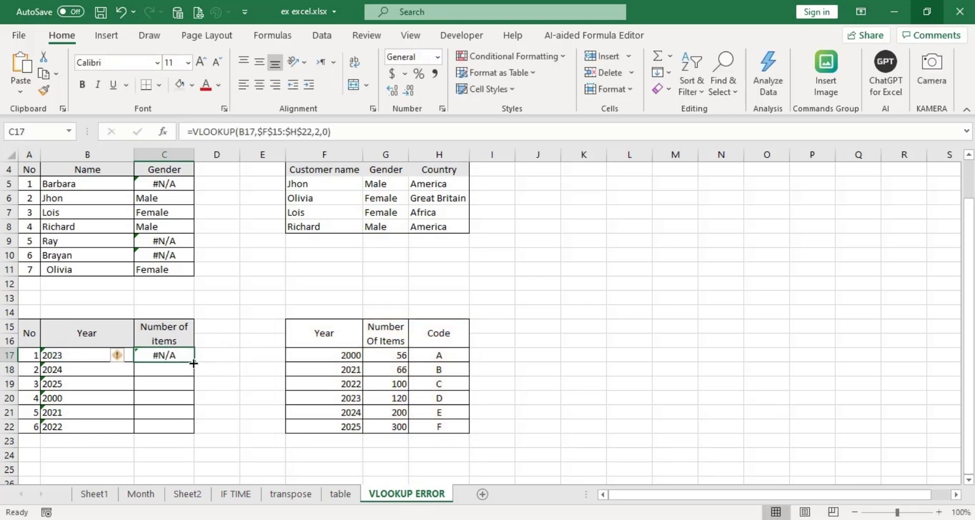
drag(194, 363, 193, 434)
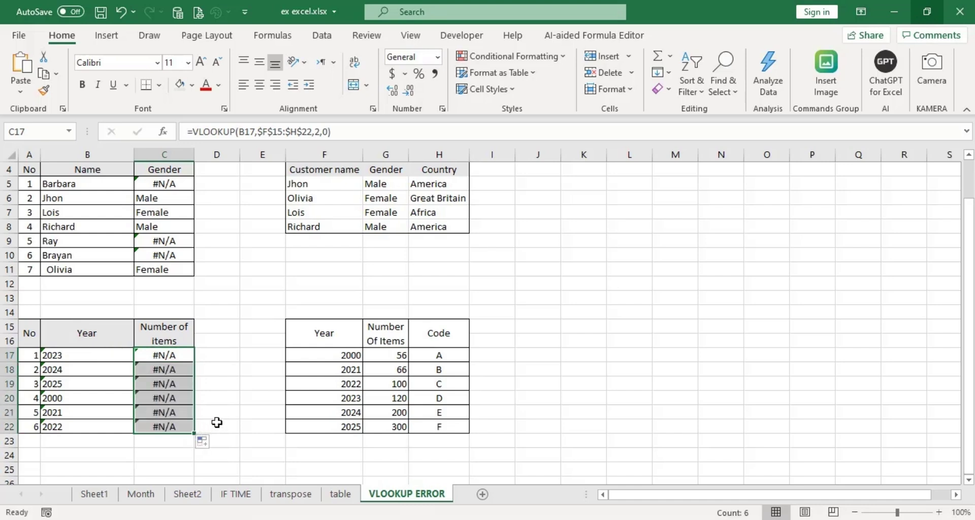
Compare C17's #N/A with the Year table values, then select the text years B17:B22.
click(176, 355)
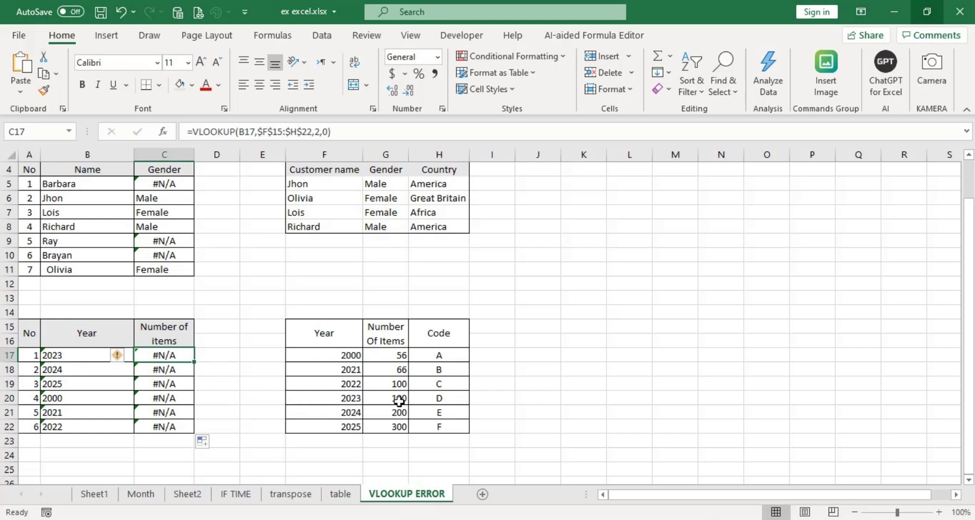
click(400, 401)
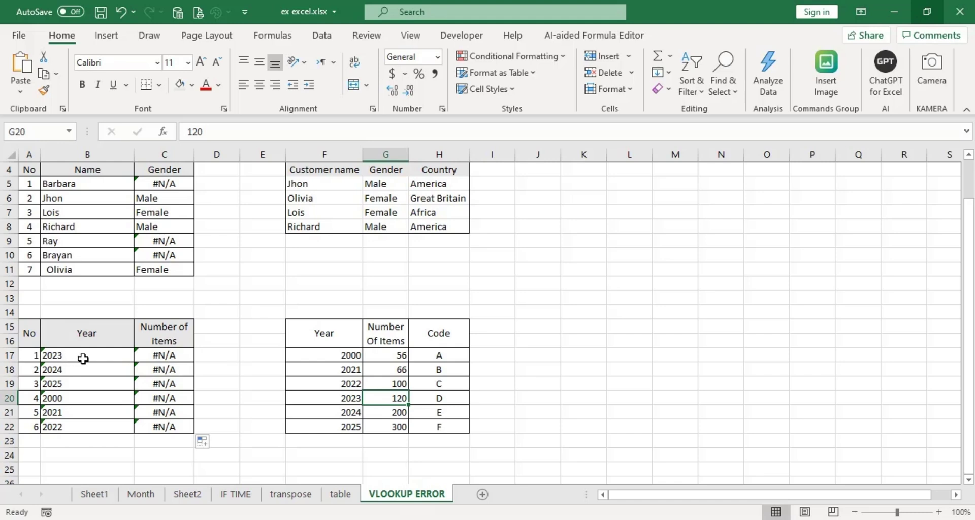
click(86, 355)
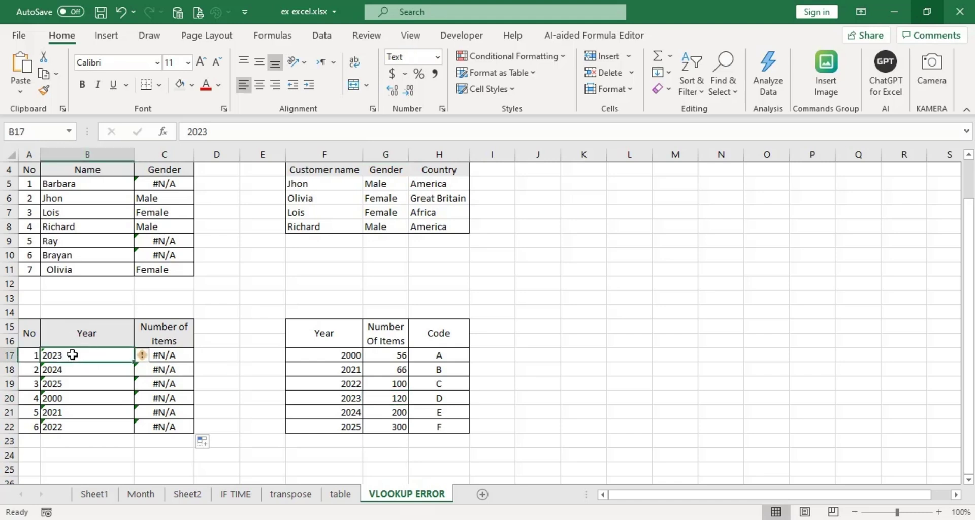
drag(85, 354, 71, 425)
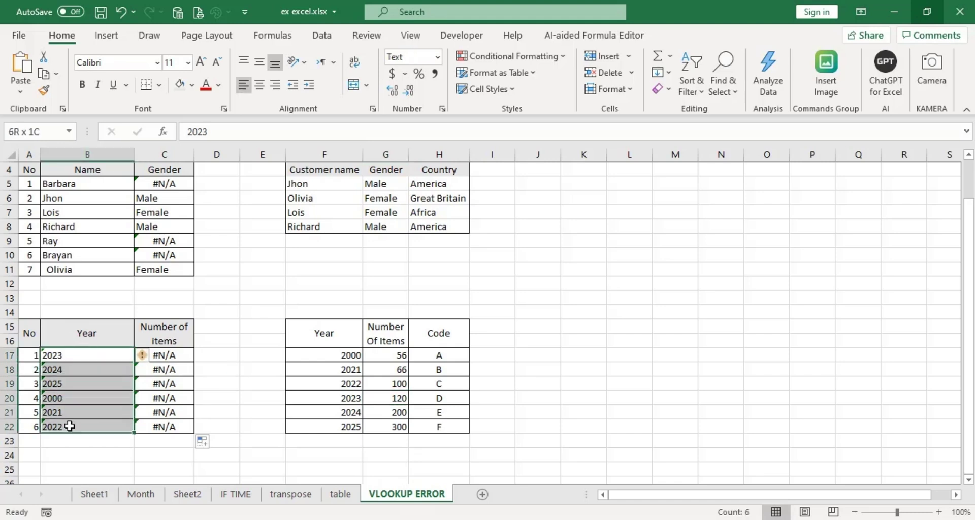
click(207, 369)
drag(84, 356, 78, 426)
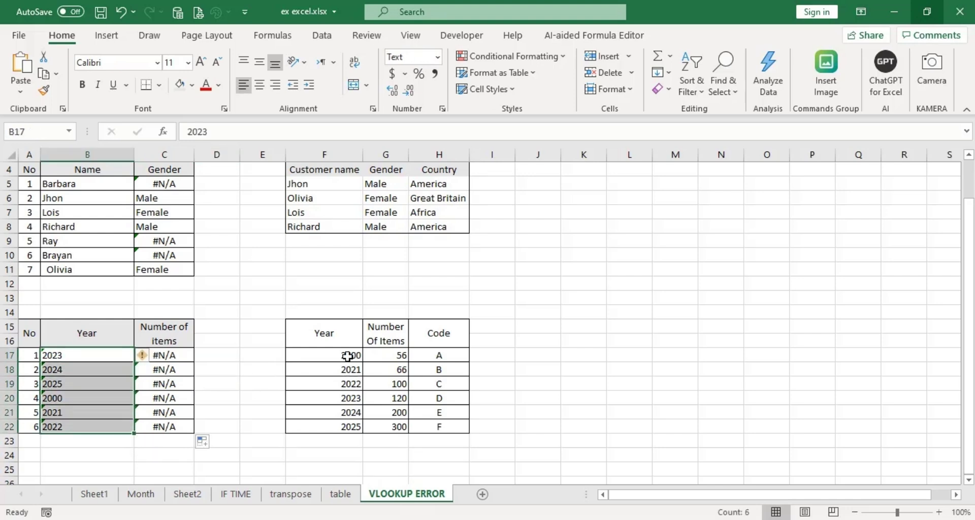
drag(347, 355, 336, 428)
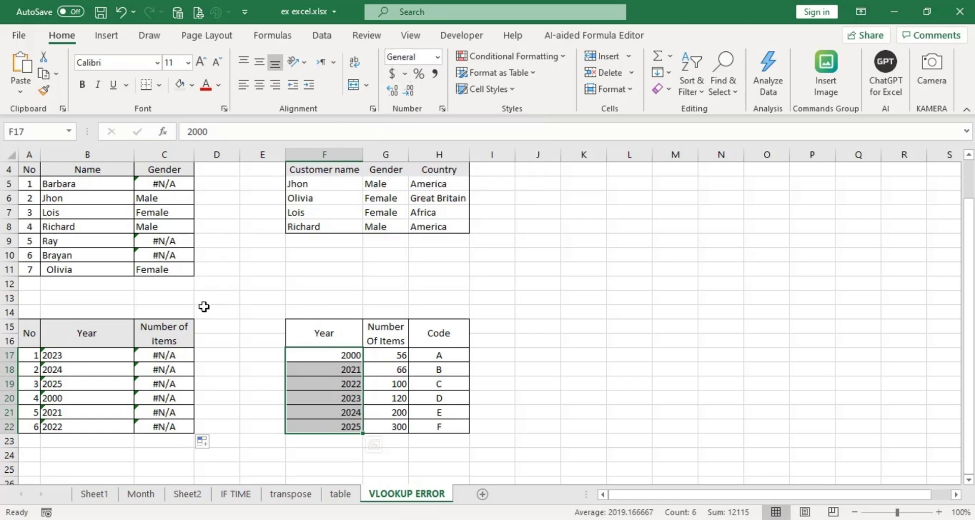
click(197, 356)
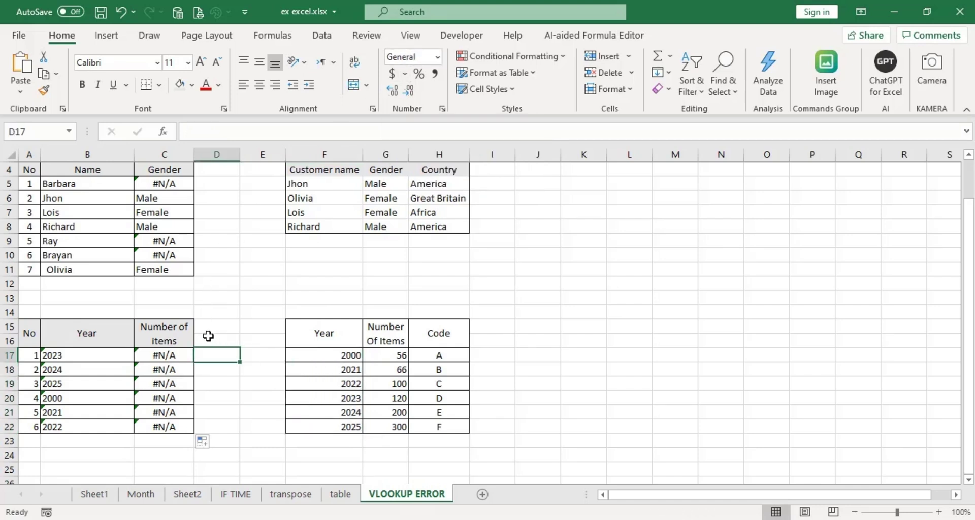
drag(65, 358, 70, 433)
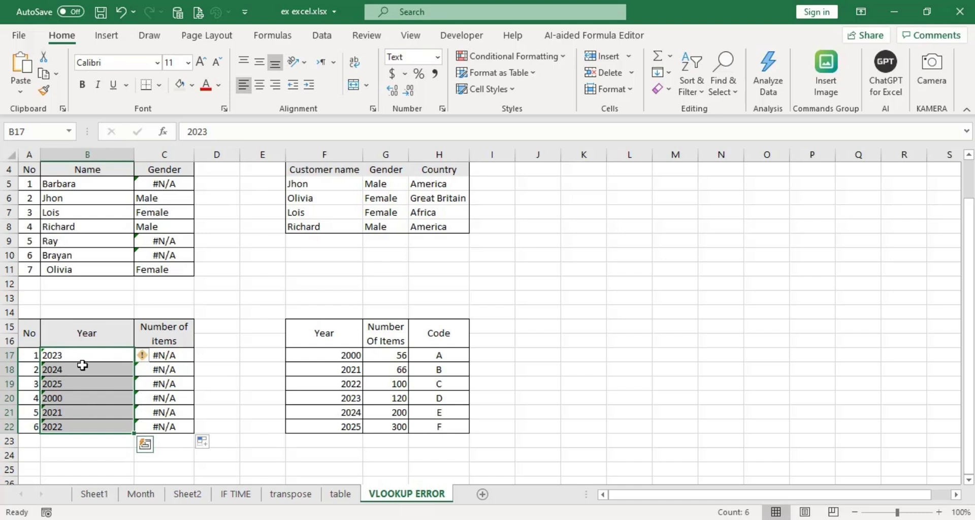
drag(87, 354, 79, 424)
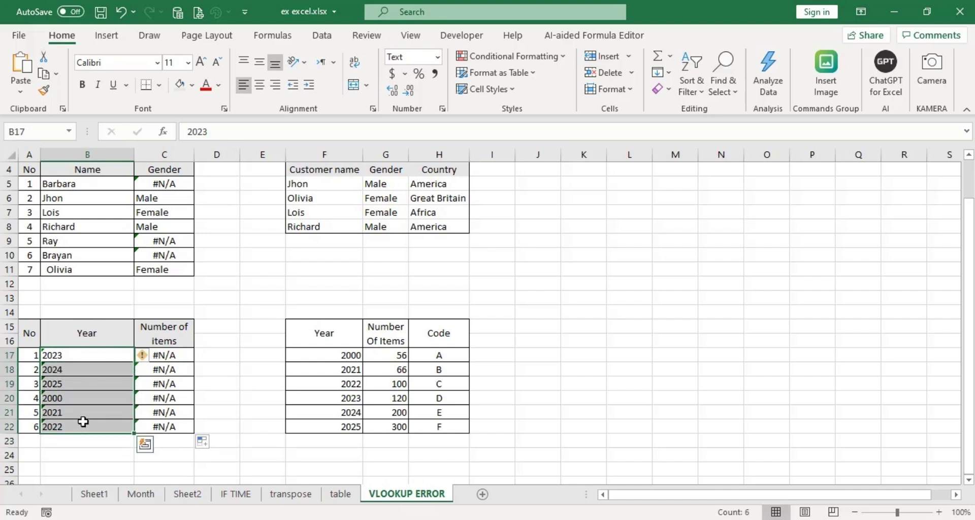
click(154, 357)
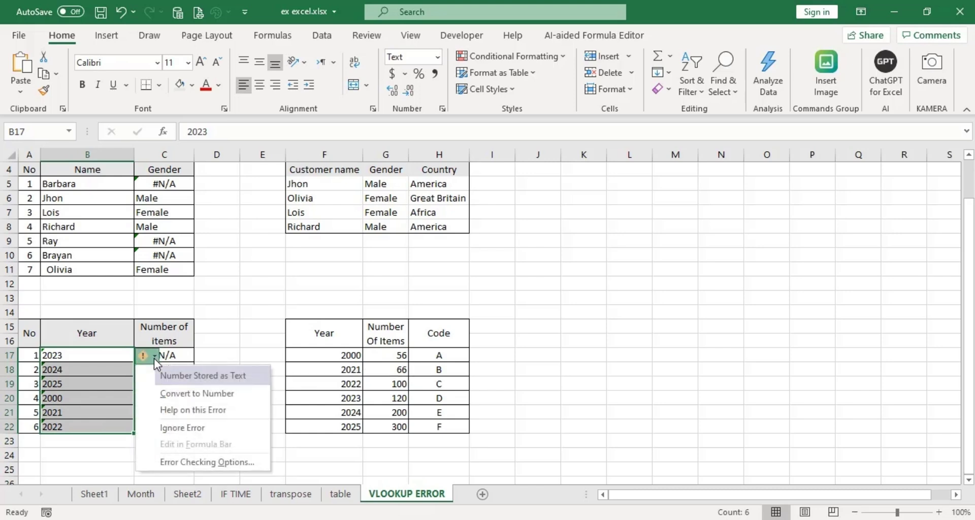
click(201, 394)
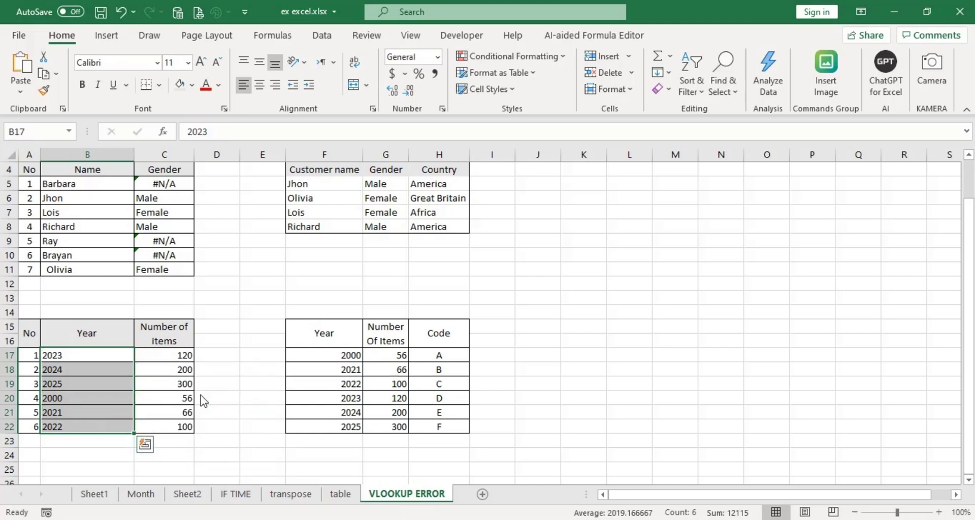
click(181, 361)
drag(182, 361, 180, 426)
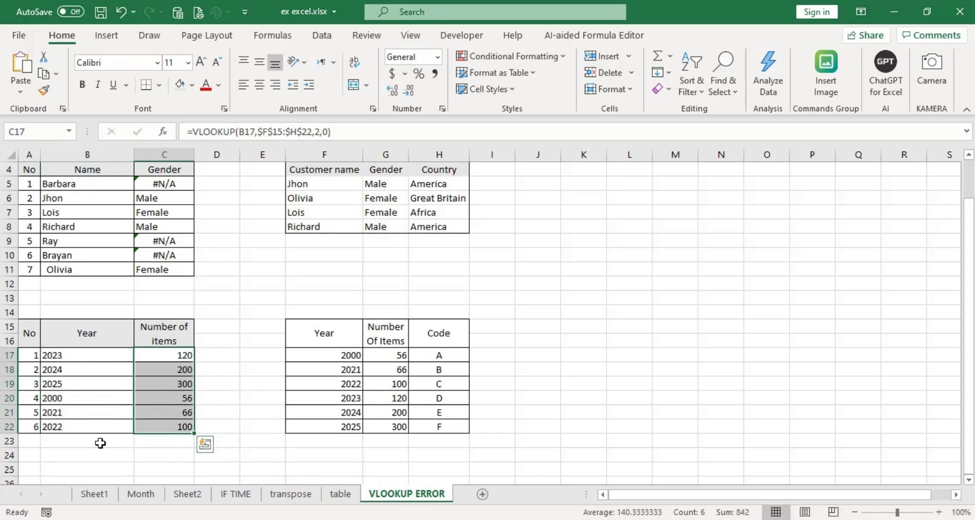
click(101, 355)
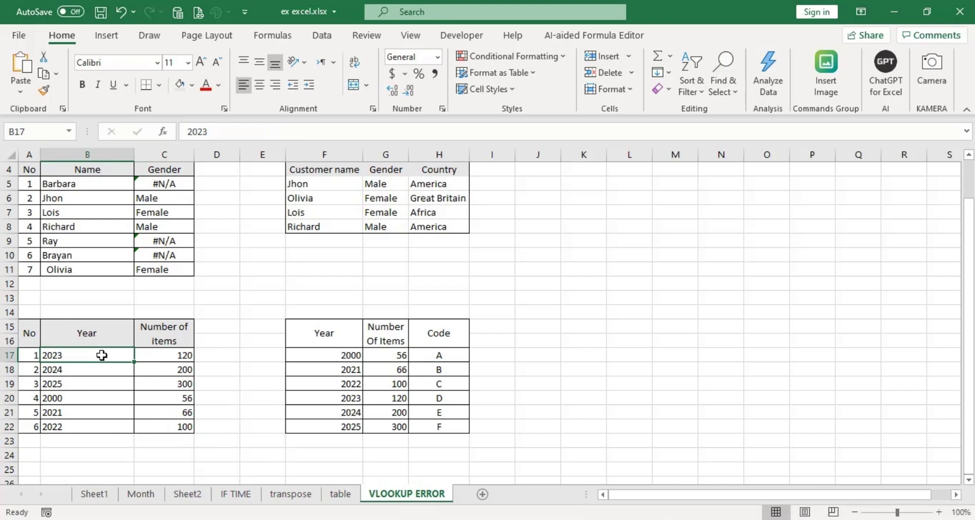
key(ctrl+z)
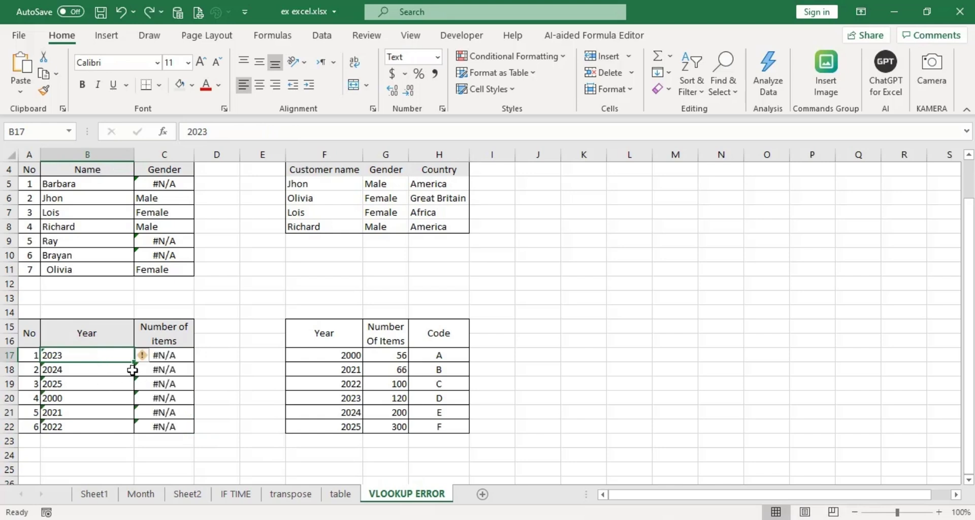
drag(87, 355, 87, 431)
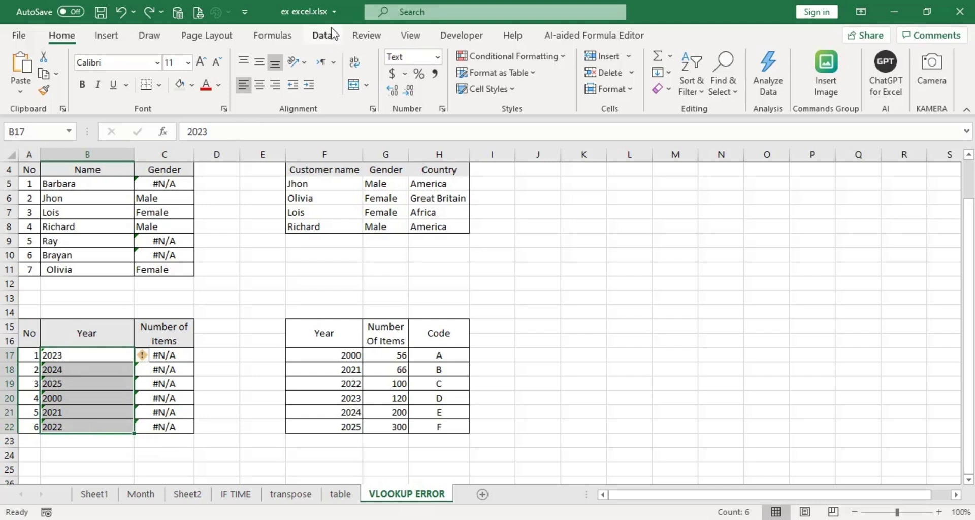
Convert B17:B22 to General-format numbers with Text to Columns, then check C17's lookup formula.
click(327, 42)
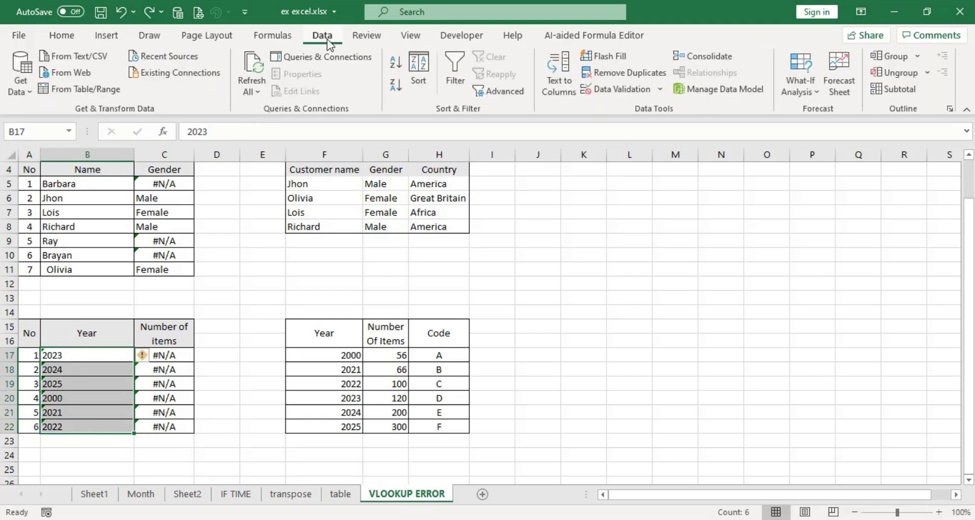
click(562, 92)
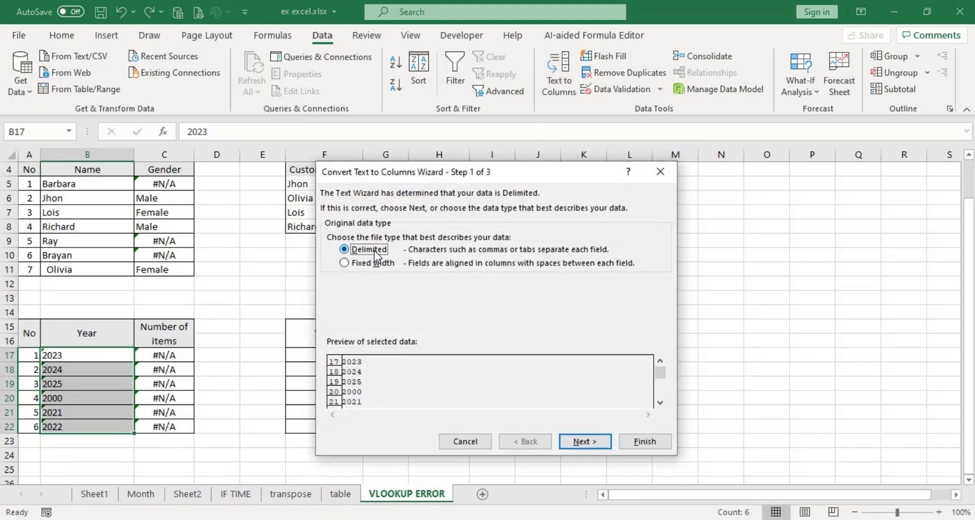
click(585, 442)
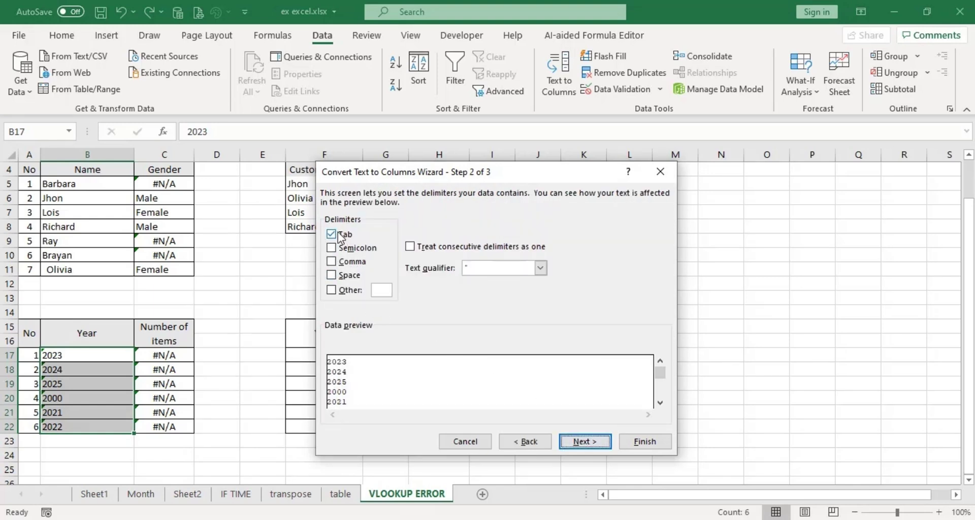
click(591, 444)
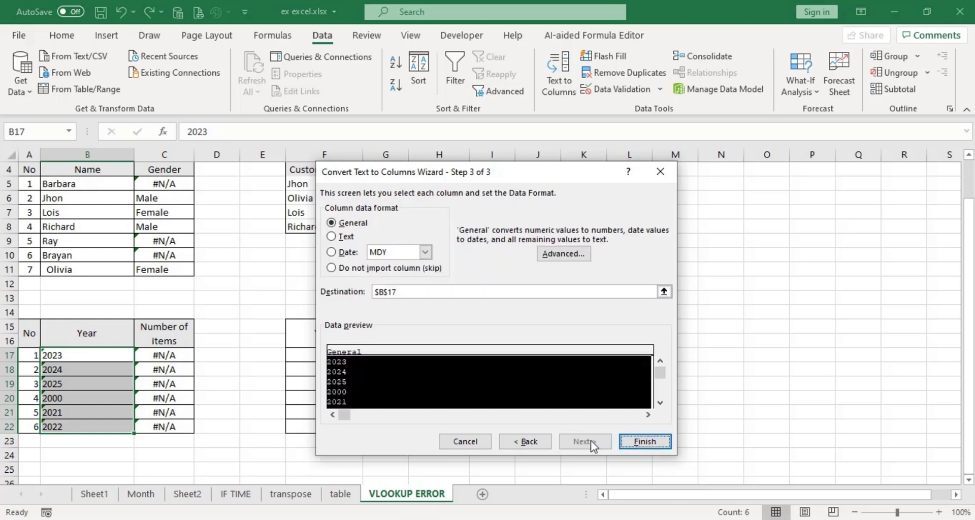
click(335, 224)
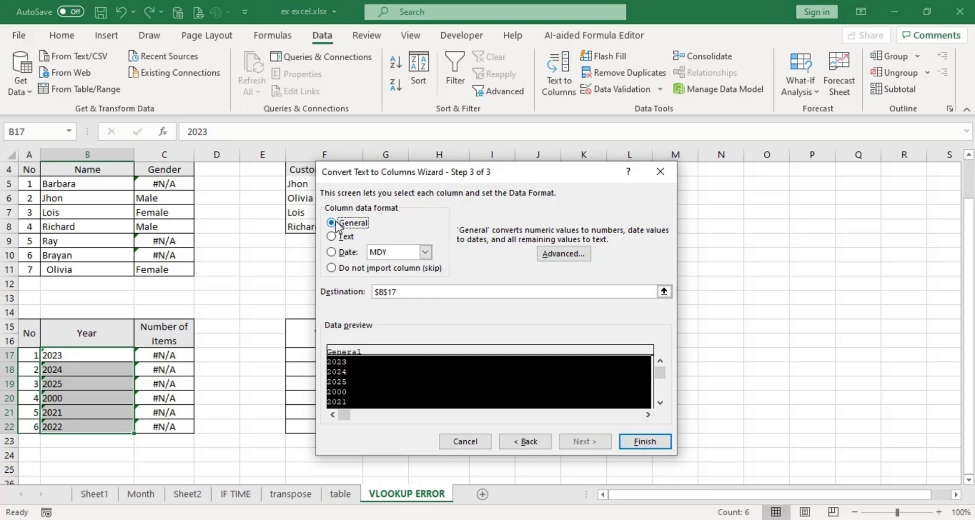
click(644, 442)
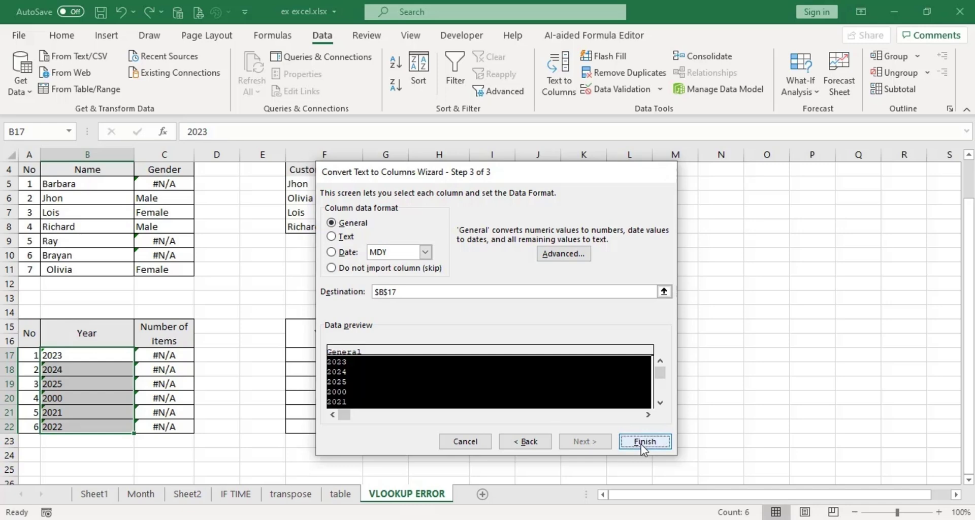
click(184, 353)
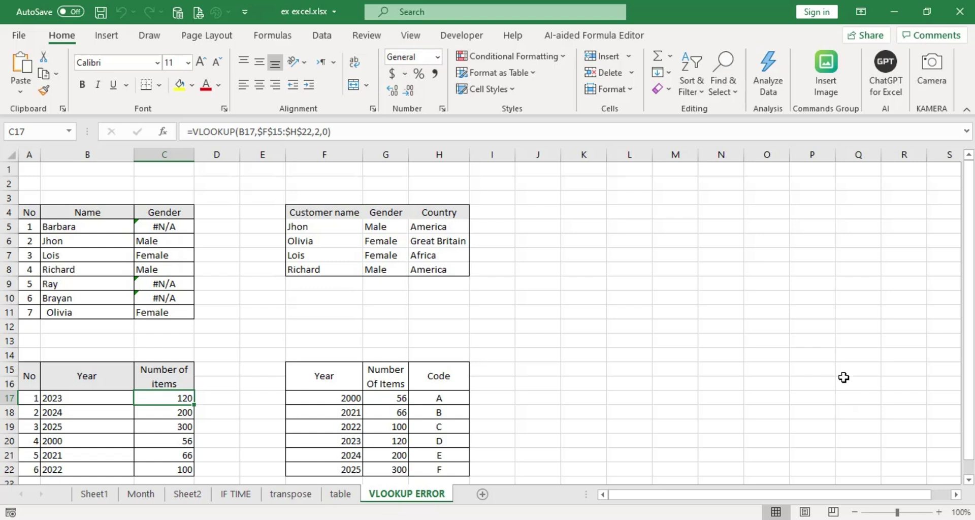
Protect the VLOOKUP ERROR sheet with a password, entering it twice to confirm.
right_click(404, 498)
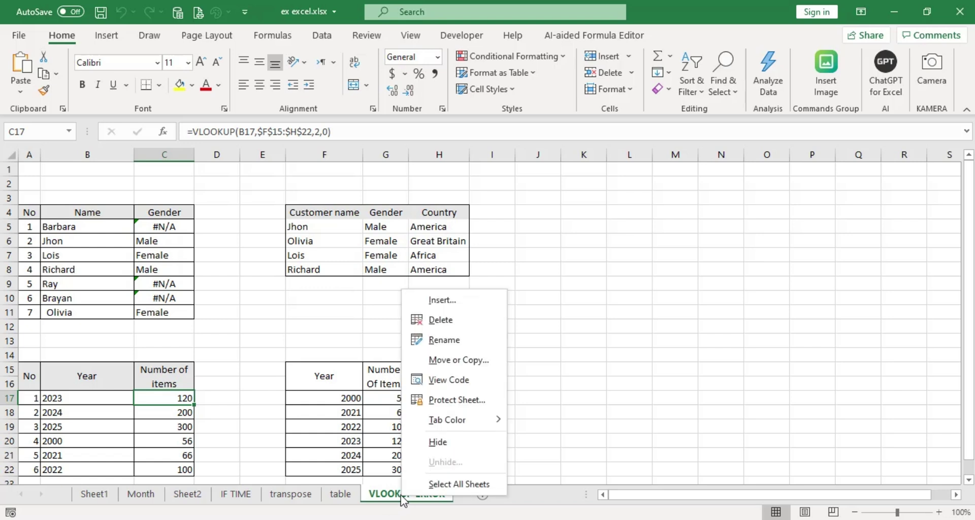
click(456, 400)
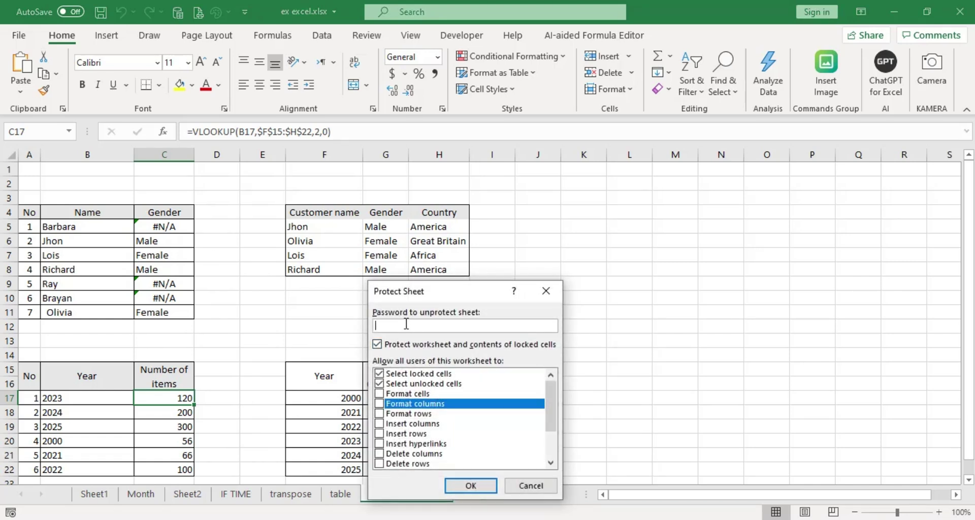
text(123456789)
click(466, 487)
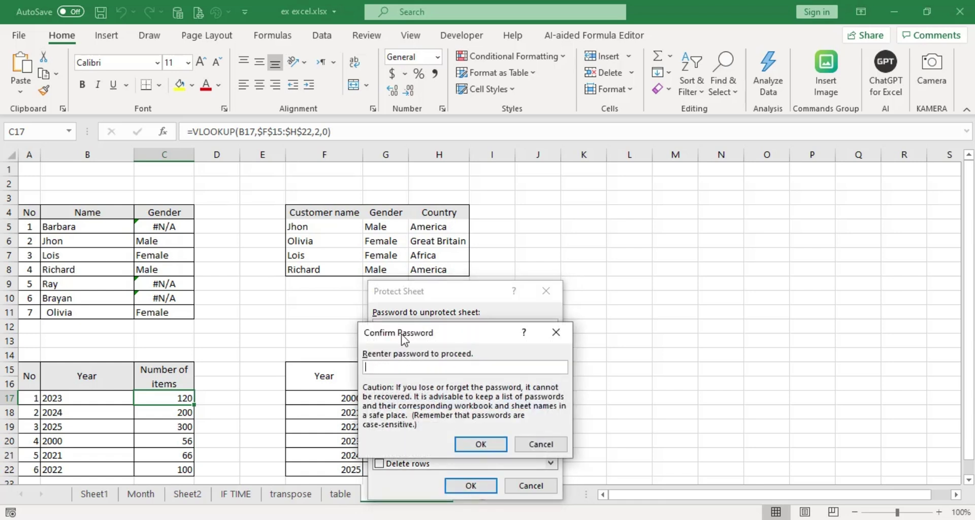
drag(439, 338, 620, 340)
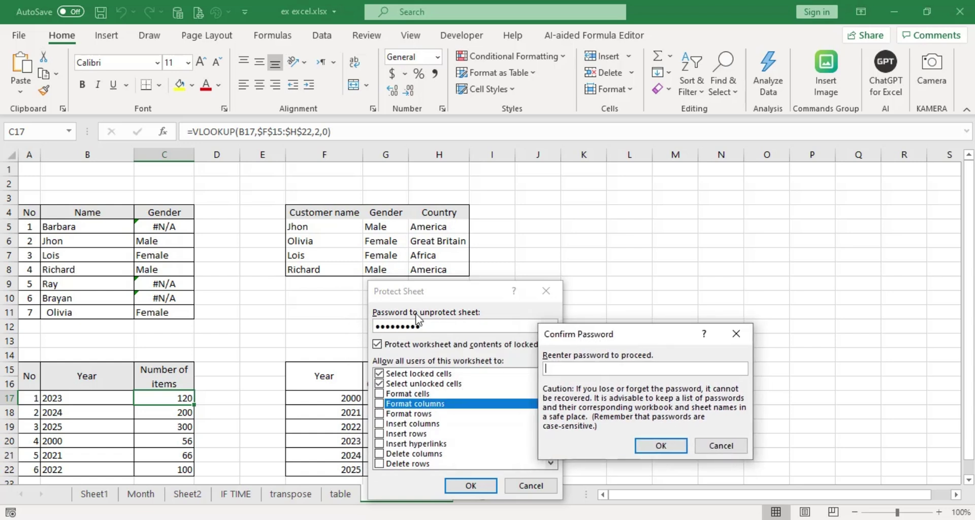
click(593, 371)
text(123456789)
click(649, 447)
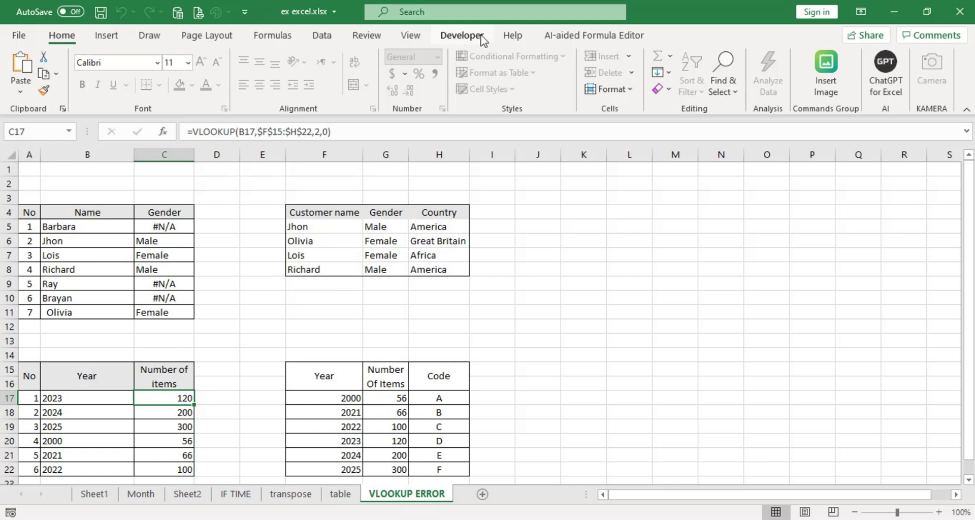
click(22, 38)
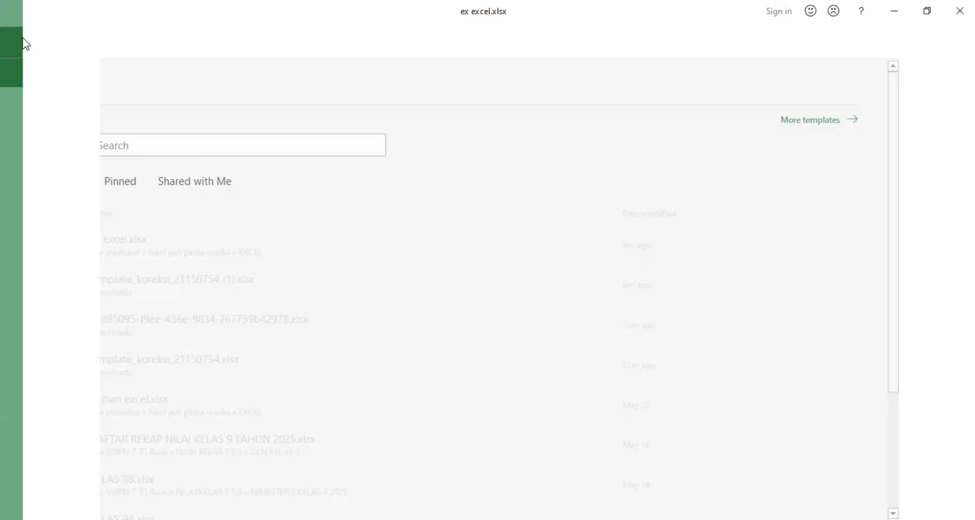
click(23, 37)
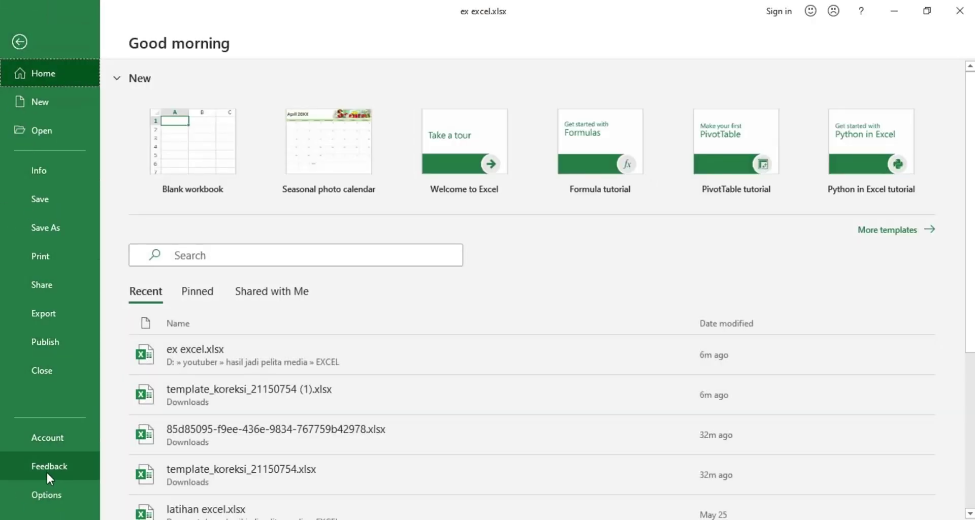
click(51, 494)
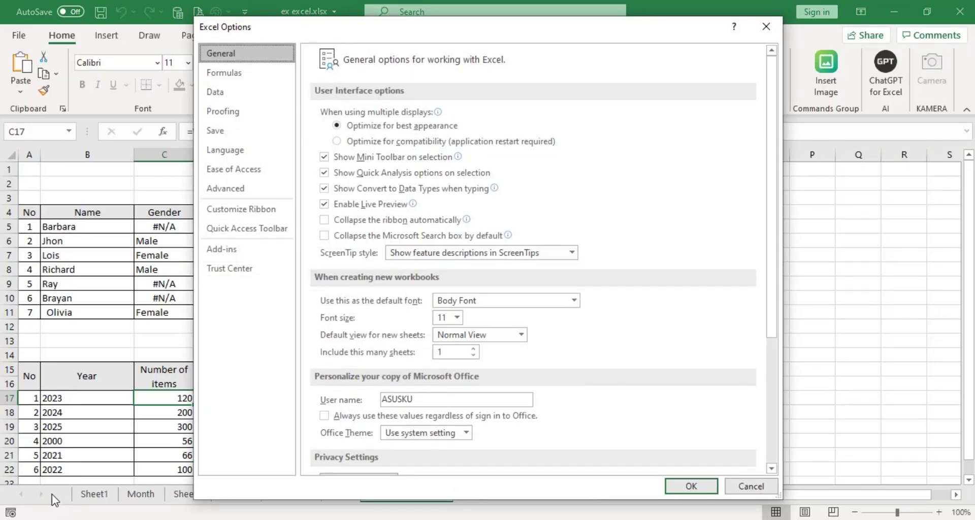
click(232, 219)
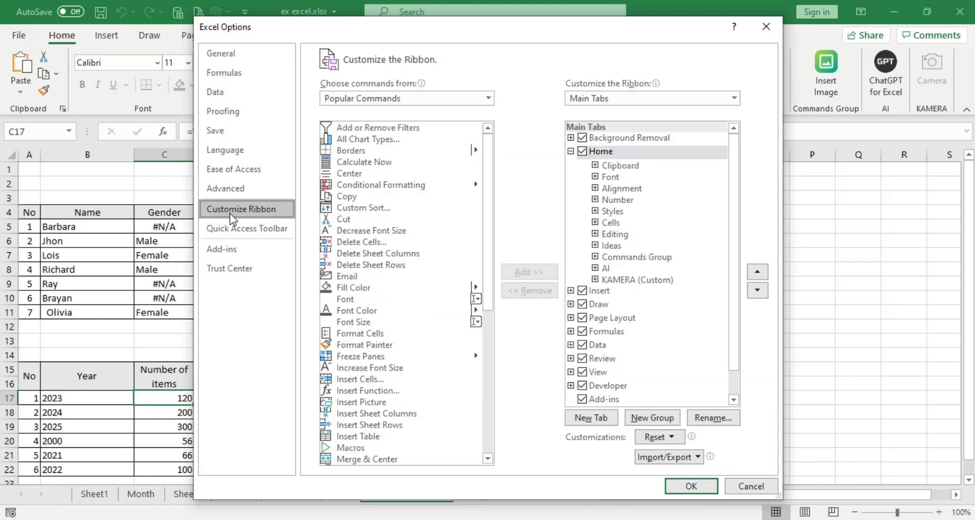
scroll(716, 316, down, 1)
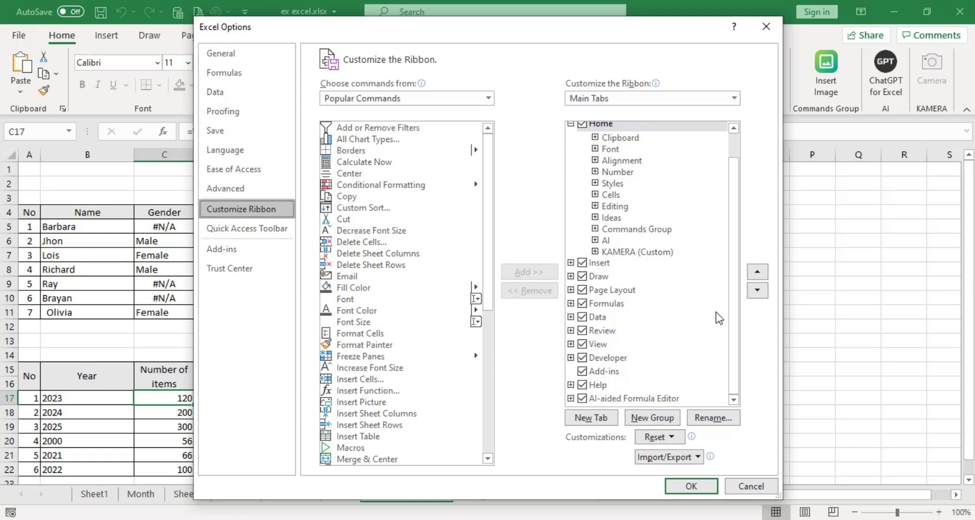
scroll(719, 318, up, 1)
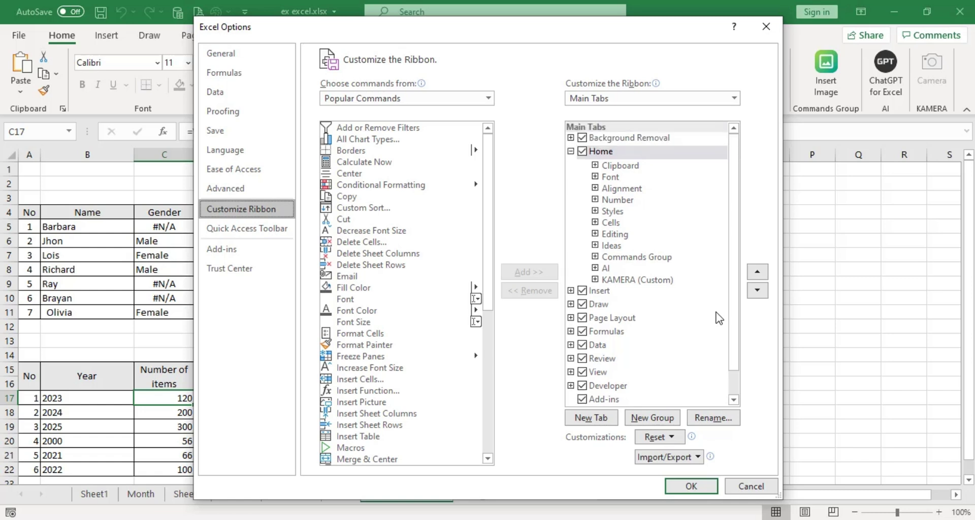
scroll(719, 319, down, 1)
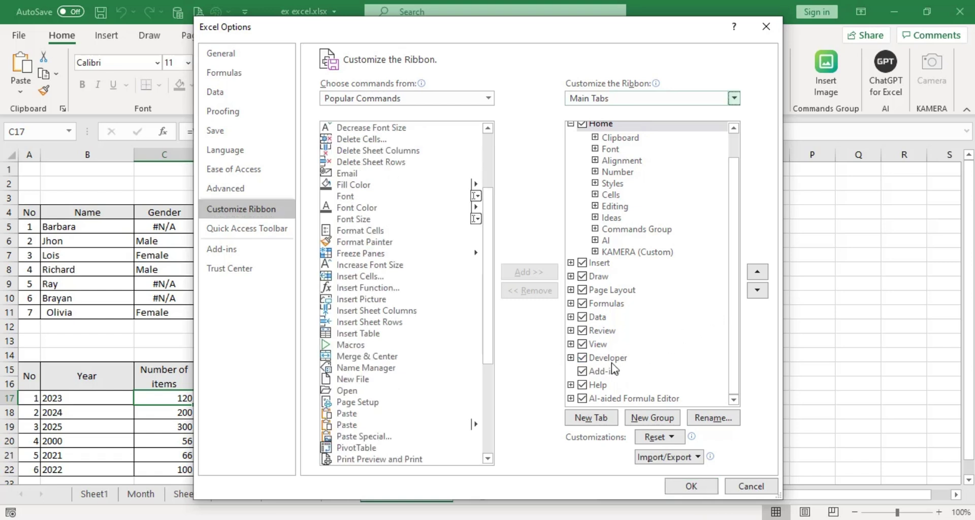
click(584, 359)
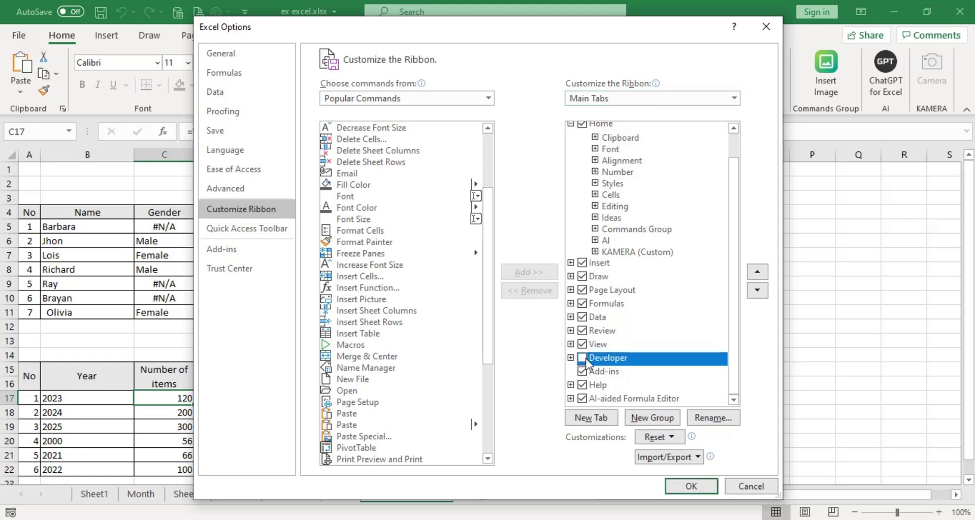
click(583, 359)
click(681, 487)
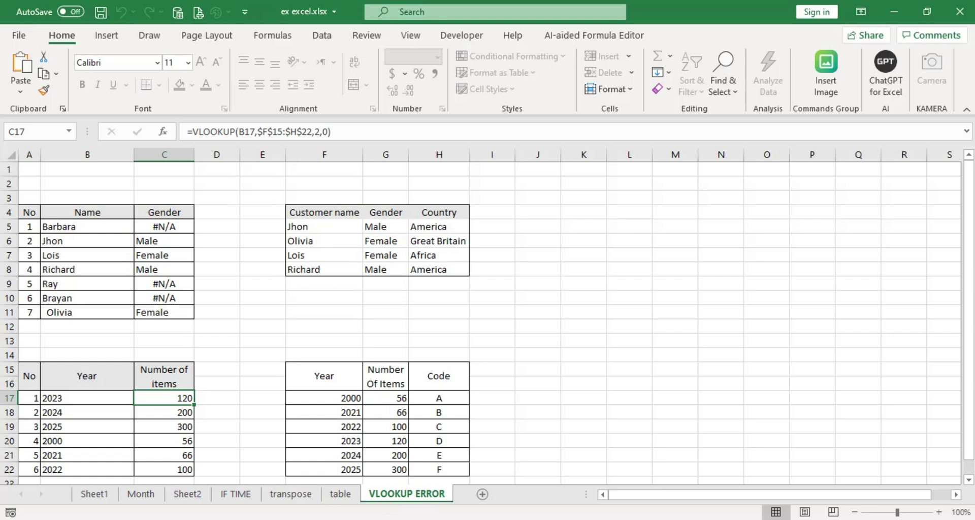
click(569, 519)
Open the VBA editor for ex excel.xlsx from the Developer tab and insert Module1.
click(569, 519)
click(456, 37)
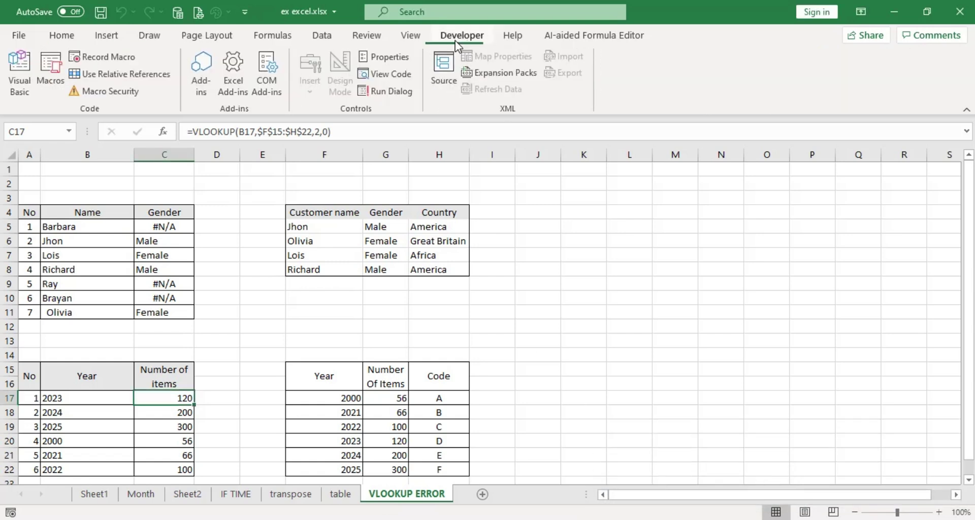
click(19, 89)
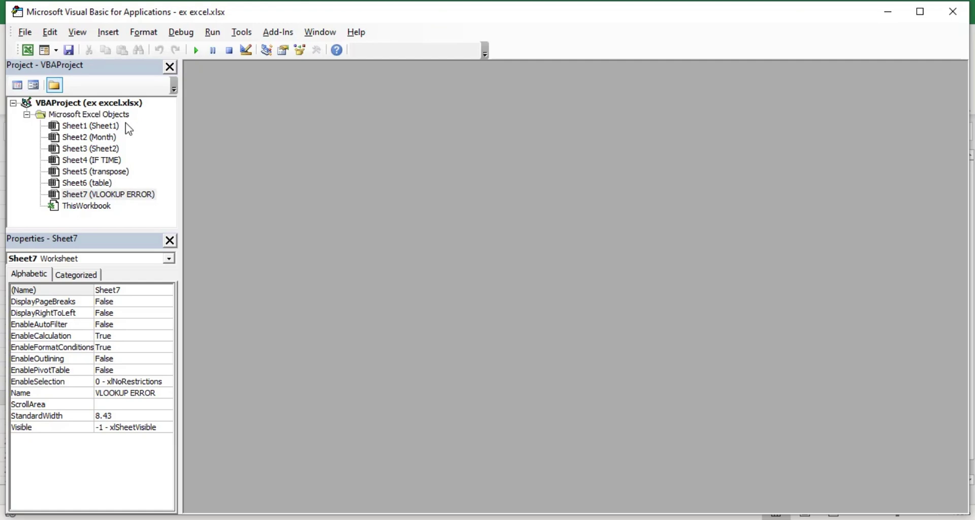
click(108, 32)
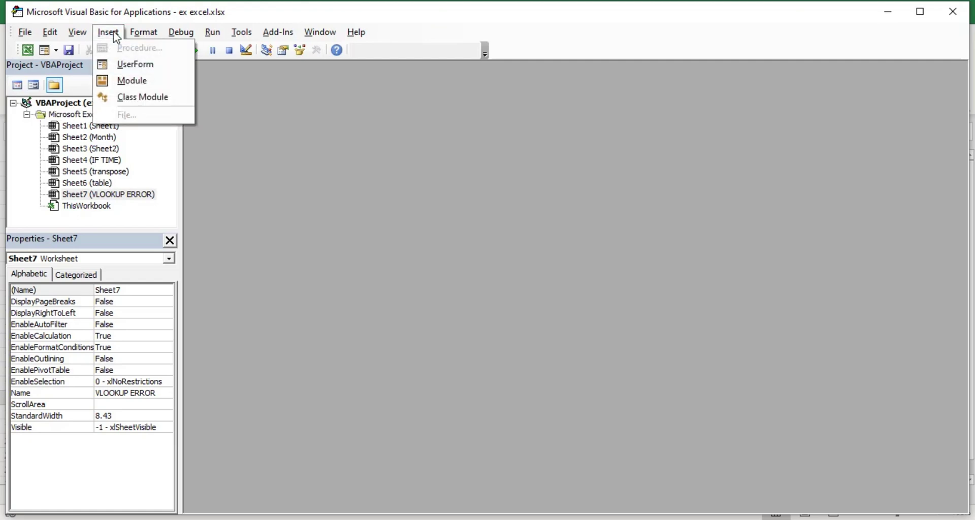
click(127, 83)
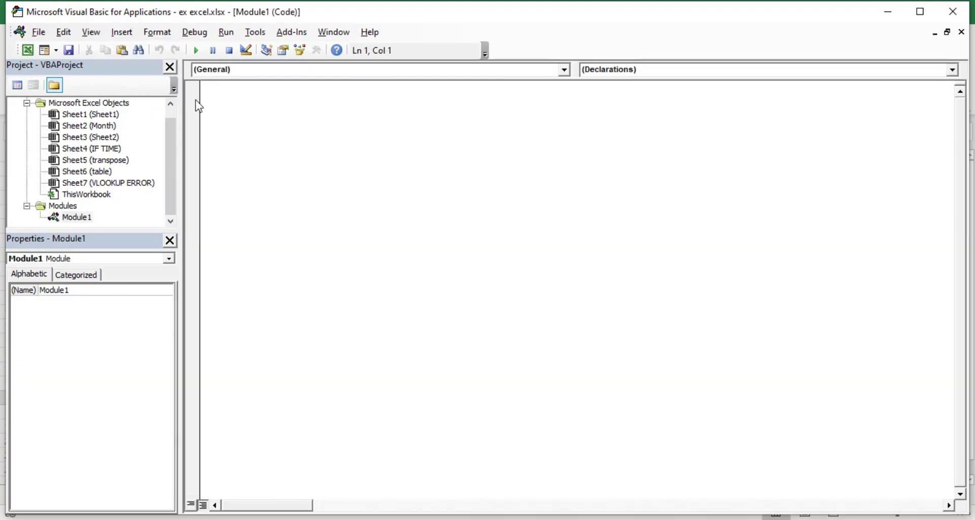
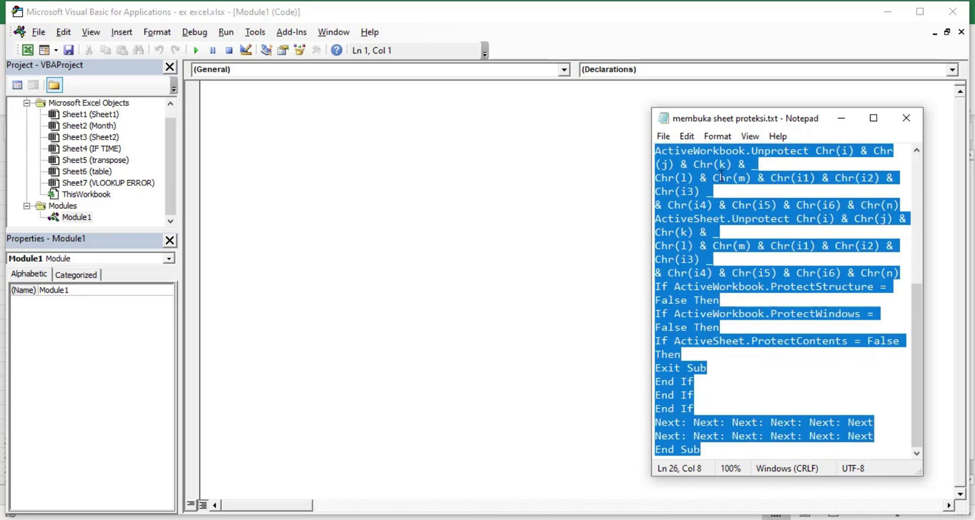
Copy the InternalPasswords macro from 'membuka sheet proteksi.txt' and return to the empty Module1 code window.
right_click(721, 173)
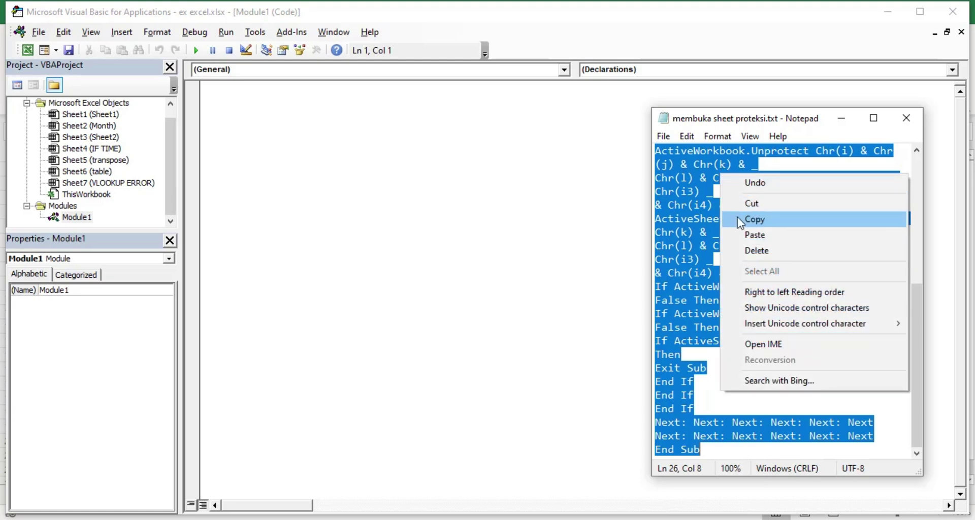
click(756, 223)
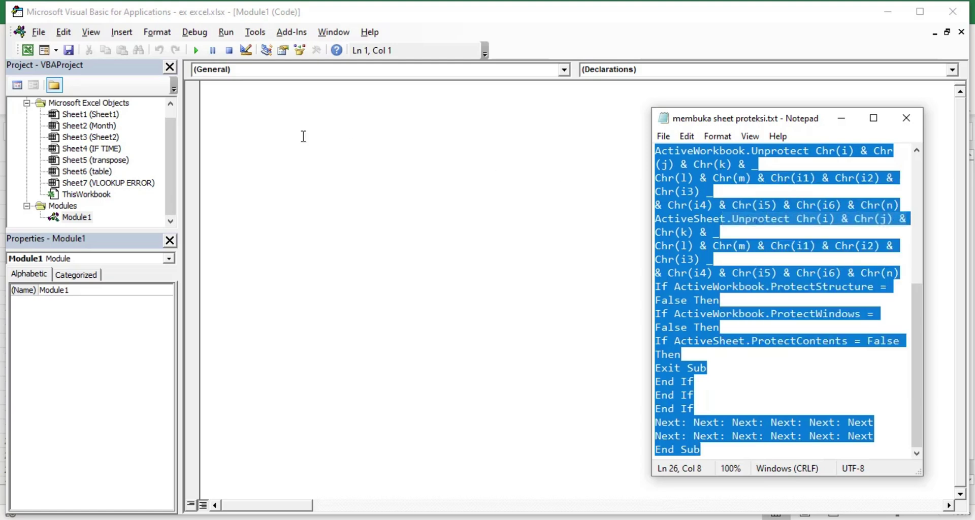
click(240, 102)
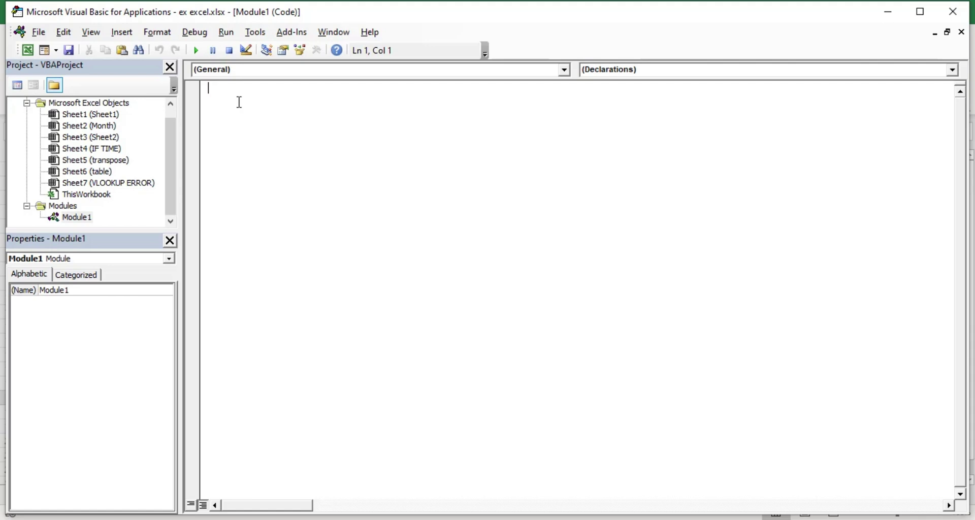
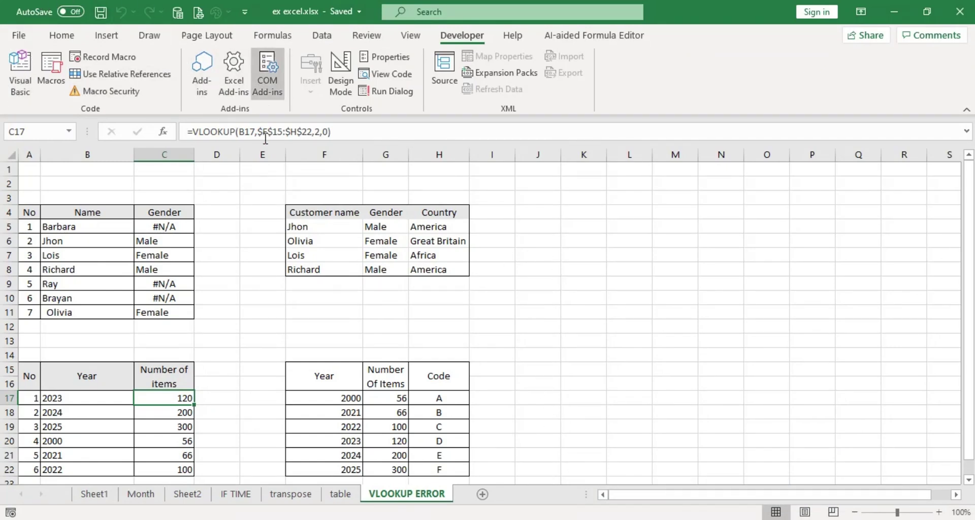
Run the InternalPasswords macro from the Macros list to unprotect the VLOOKUP ERROR sheet.
click(57, 86)
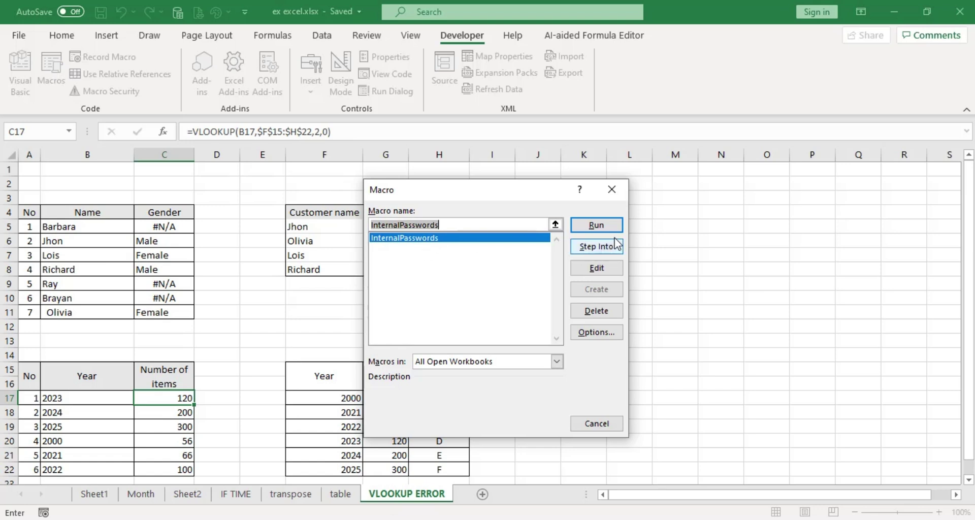
click(596, 225)
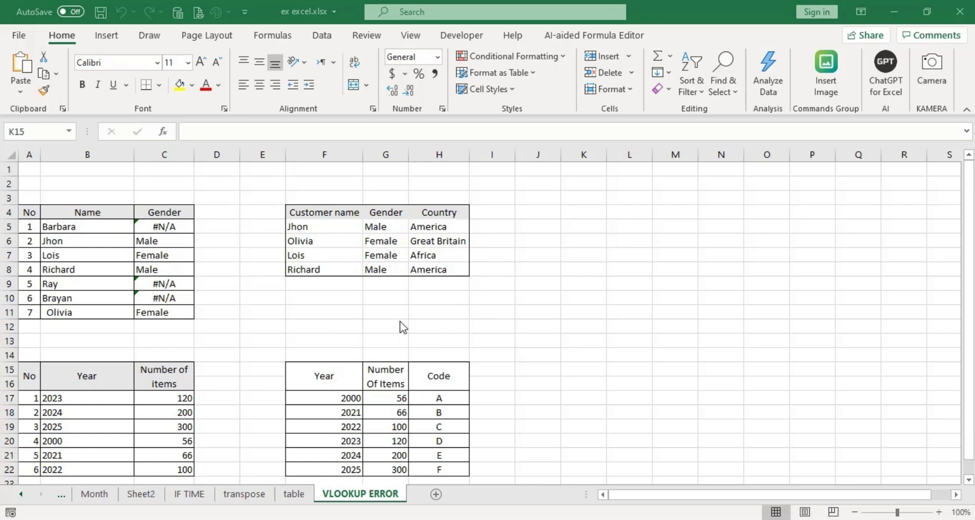
Replace the name in B5 with one from the customer table so its Gender shows Male.
click(66, 224)
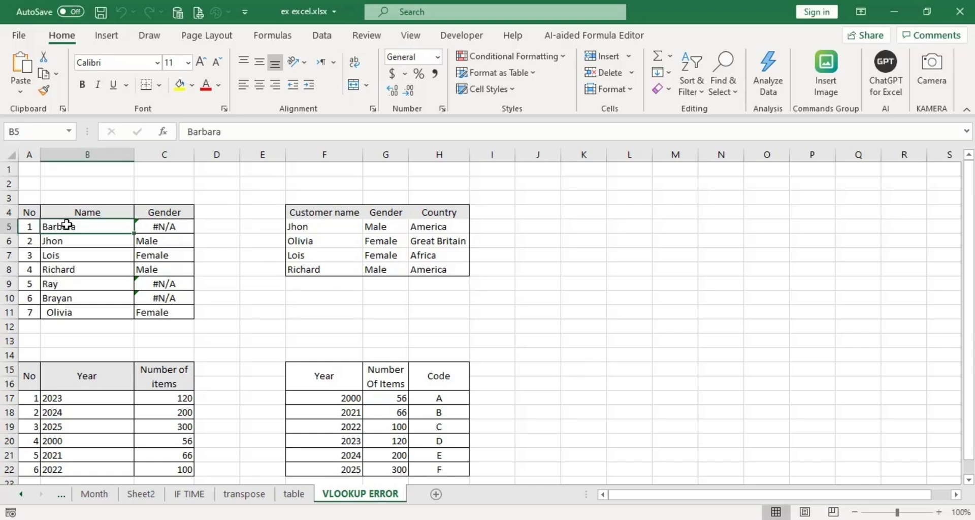
text(Jhon)
key(Return)
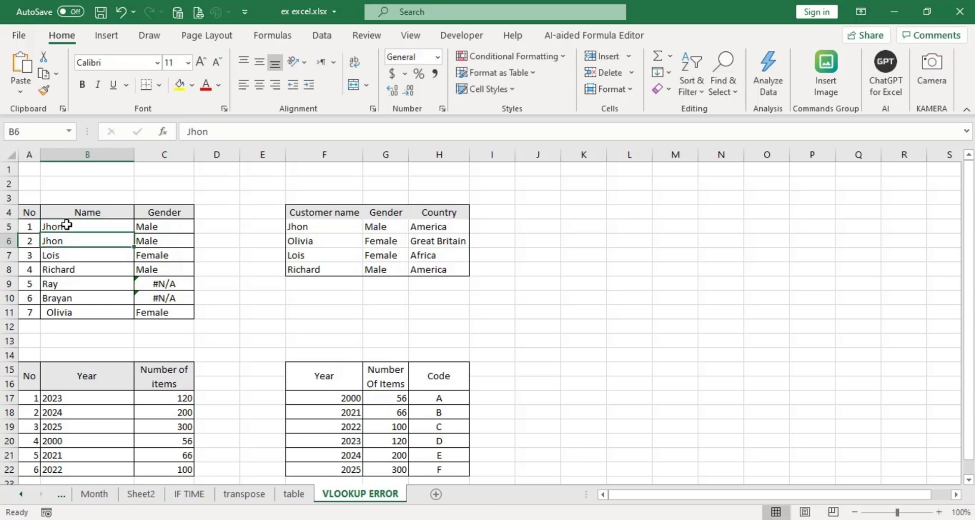
click(66, 224)
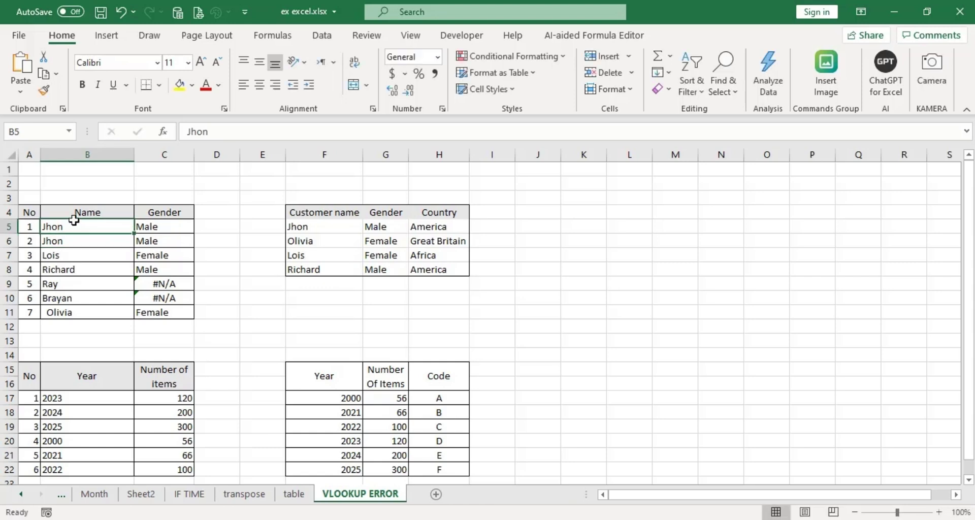